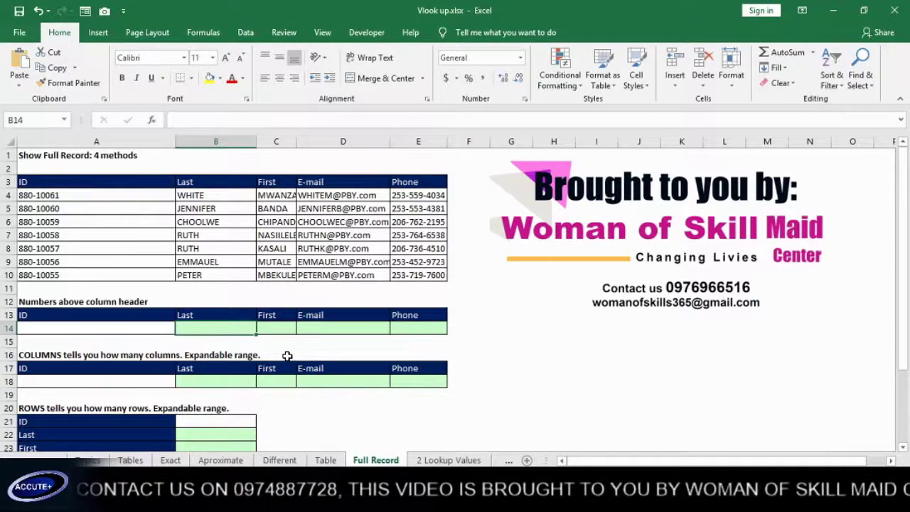
Step: Examine the record table in A4:E10, its ID column, and the empty lookup sections below it
{"action": "scroll", "coordinate": [276, 360], "scroll_direction": "down", "scroll_amount": 1}
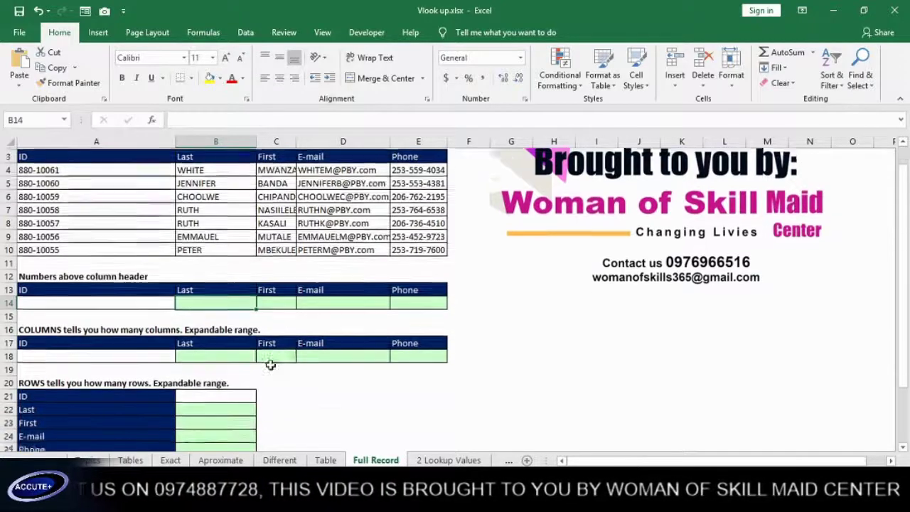
{"action": "scroll", "coordinate": [274, 362], "scroll_direction": "up", "scroll_amount": 1}
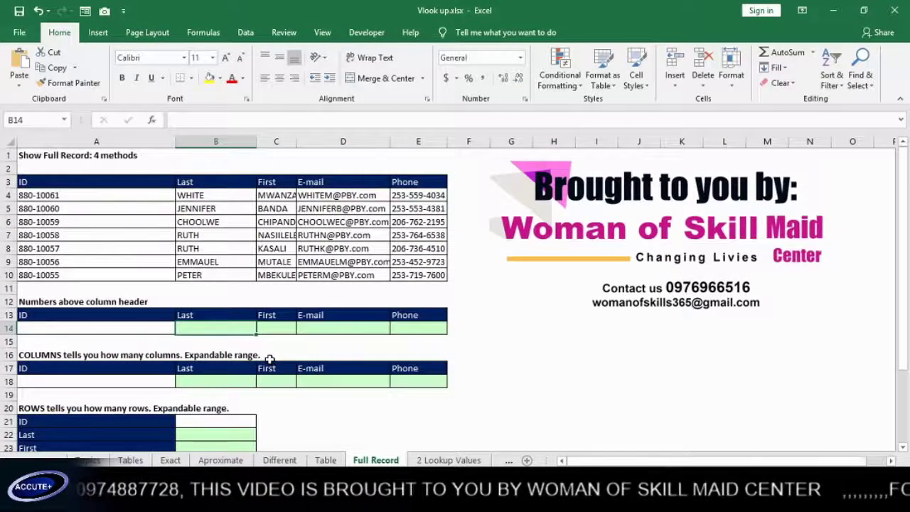
{"action": "scroll", "coordinate": [270, 359], "scroll_direction": "up", "scroll_amount": 3}
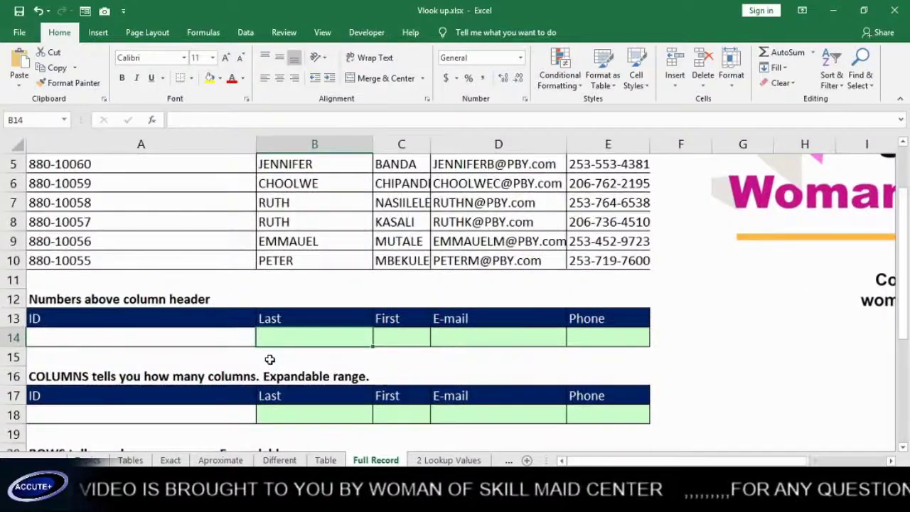
{"action": "scroll", "coordinate": [269, 359], "scroll_direction": "up", "scroll_amount": 2}
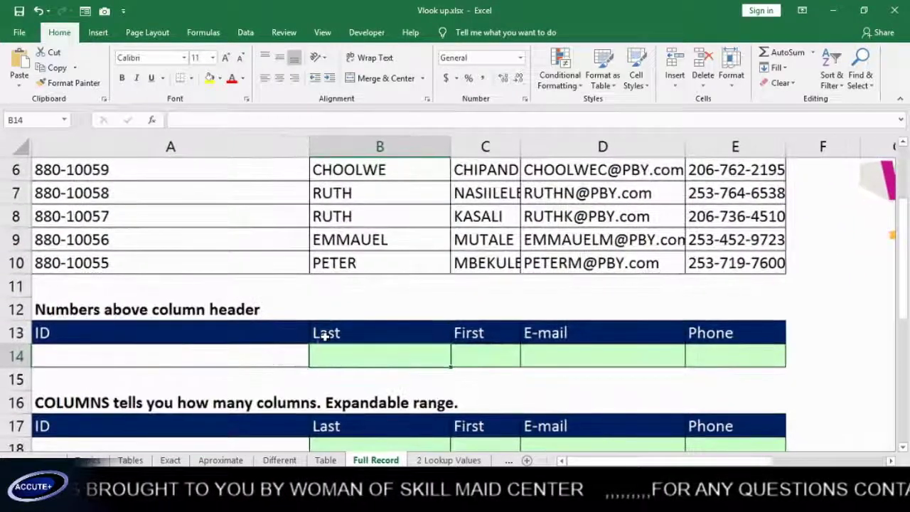
{"action": "scroll", "coordinate": [319, 334], "scroll_direction": "up", "scroll_amount": 2}
{"action": "left_click_drag", "start_coordinate": [89, 244], "coordinate": [711, 381]}
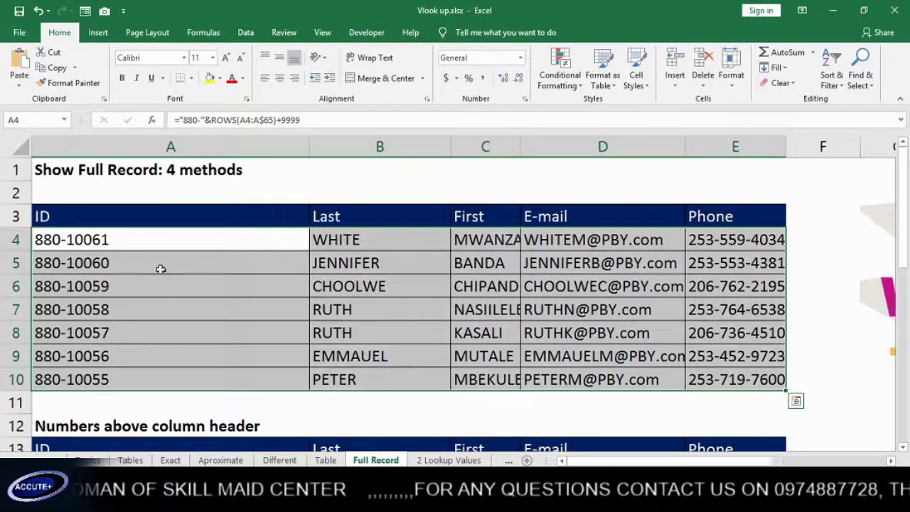
{"action": "left_click_drag", "start_coordinate": [143, 242], "coordinate": [154, 364]}
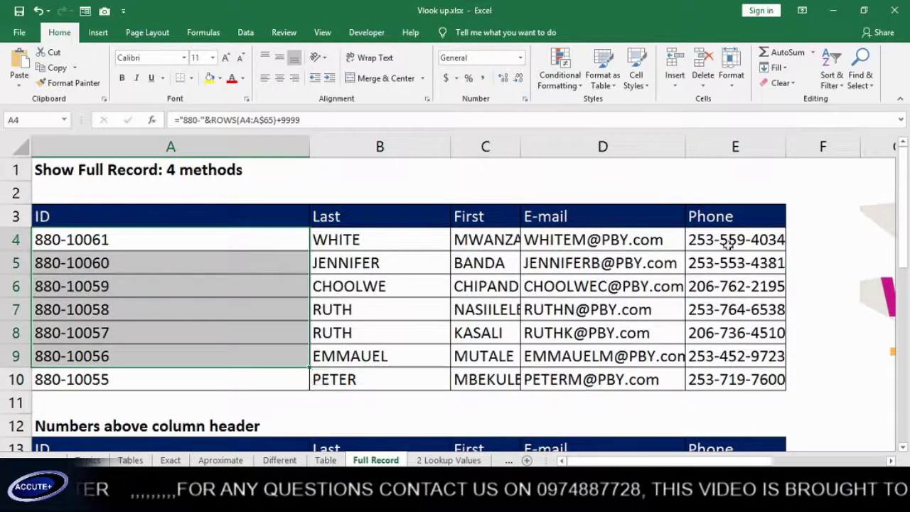
{"action": "scroll", "coordinate": [584, 382], "scroll_direction": "down", "scroll_amount": 1}
{"action": "scroll", "coordinate": [582, 384], "scroll_direction": "down", "scroll_amount": 1}
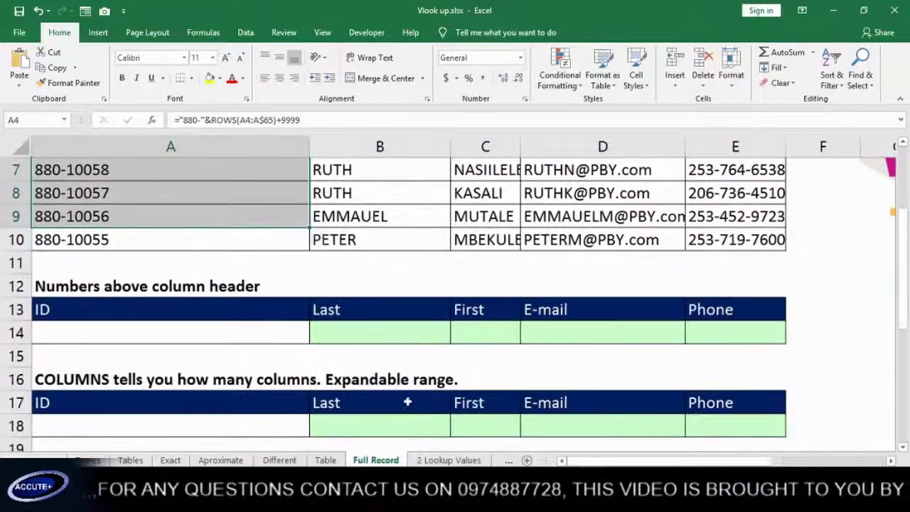
Step: Add list data validation to the ID cell A14, using the IDs in $A$4:$A$10 as its source
{"action": "left_click", "coordinate": [285, 335]}
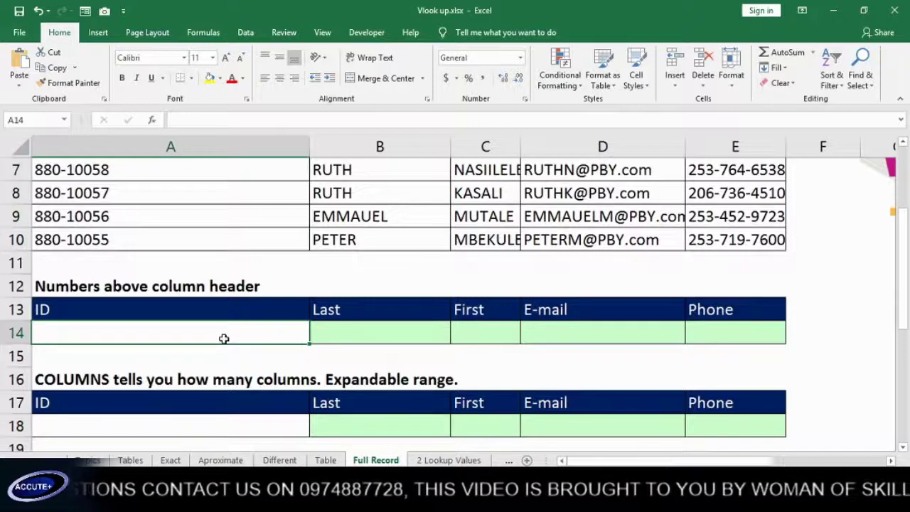
{"action": "left_click", "coordinate": [245, 33]}
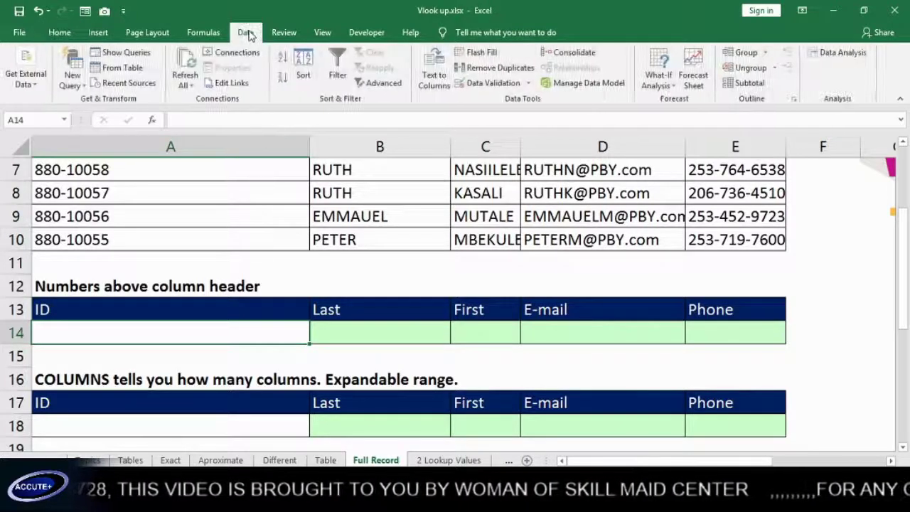
{"action": "left_click", "coordinate": [492, 83]}
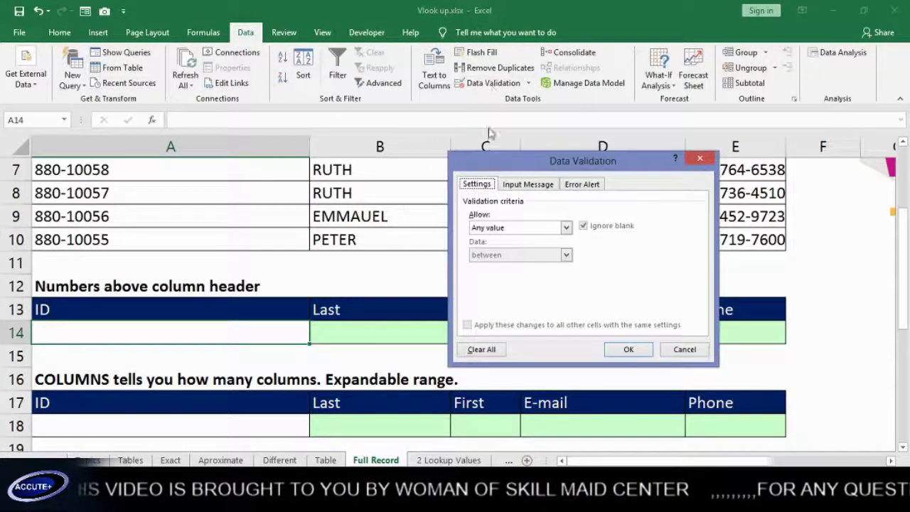
{"action": "left_click", "coordinate": [567, 228]}
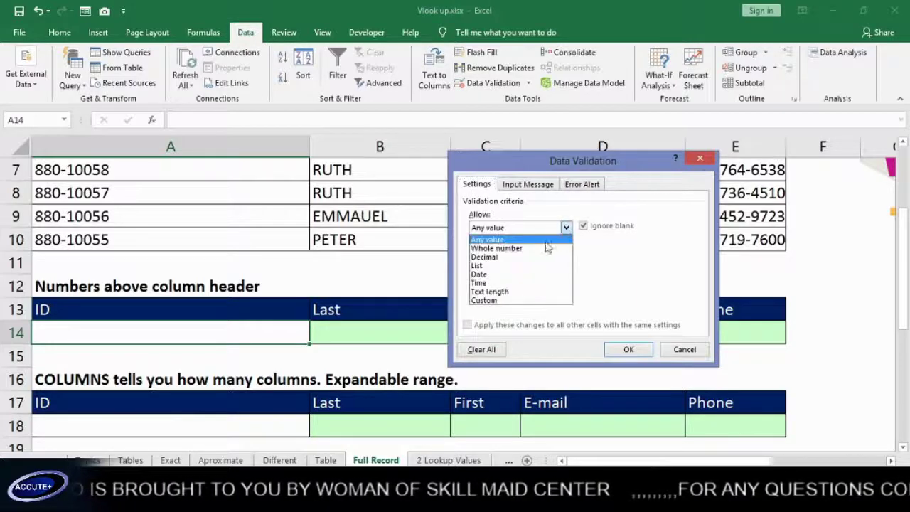
{"action": "left_click", "coordinate": [478, 265]}
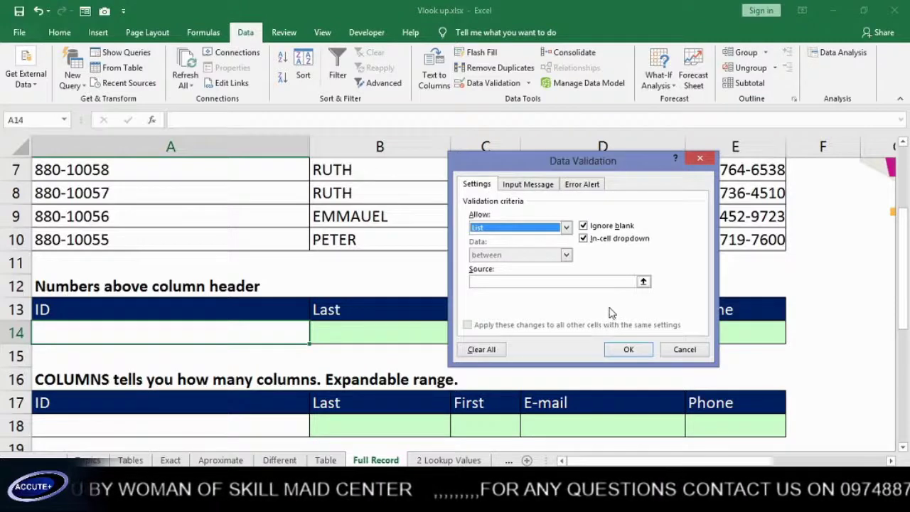
{"action": "left_click", "coordinate": [534, 281]}
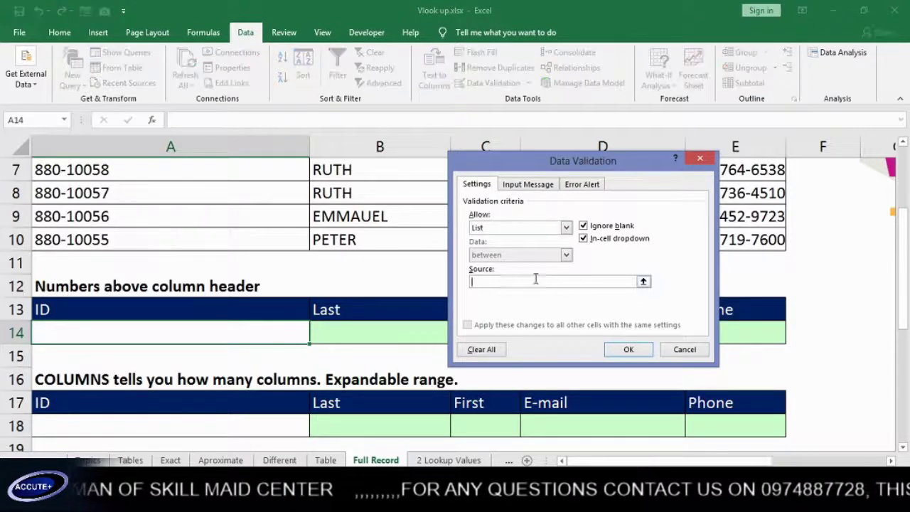
{"action": "scroll", "coordinate": [304, 239], "scroll_direction": "up", "scroll_amount": 2}
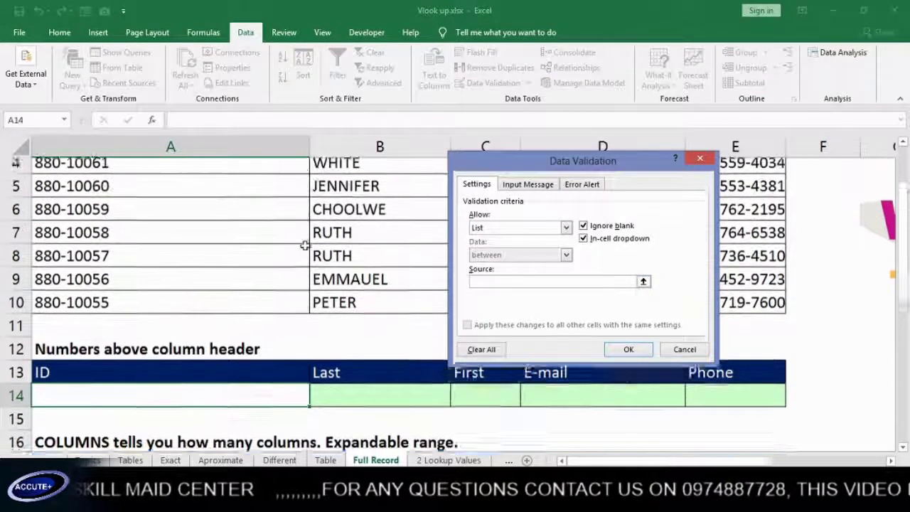
{"action": "left_click", "coordinate": [172, 242]}
{"action": "left_click_drag", "start_coordinate": [172, 242], "coordinate": [169, 375]}
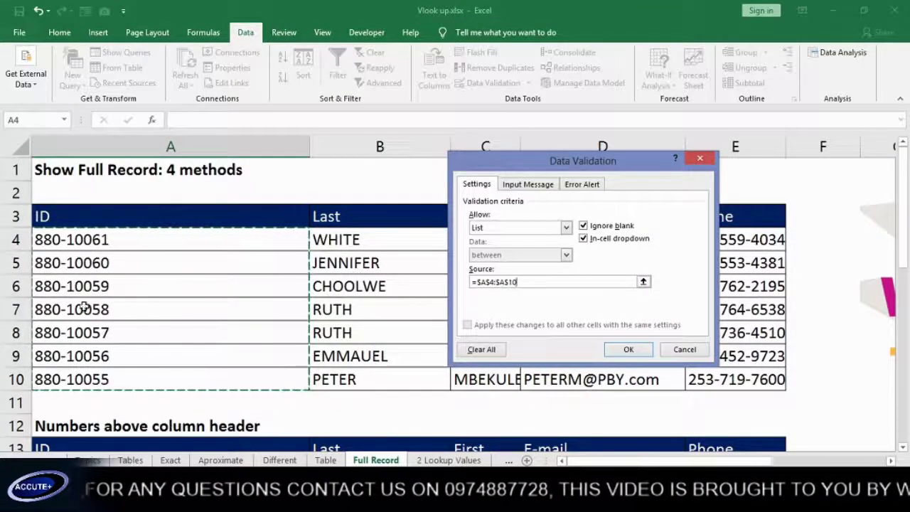
{"action": "left_click", "coordinate": [628, 349]}
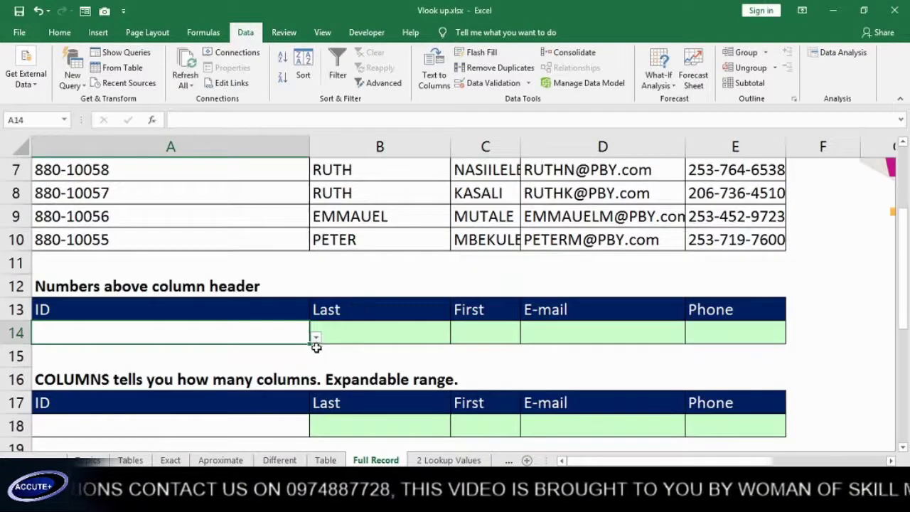
Step: Try the third ID from the dropdown list in A14 and replace it with the second ID
{"action": "left_click", "coordinate": [316, 338]}
{"action": "left_click", "coordinate": [240, 379]}
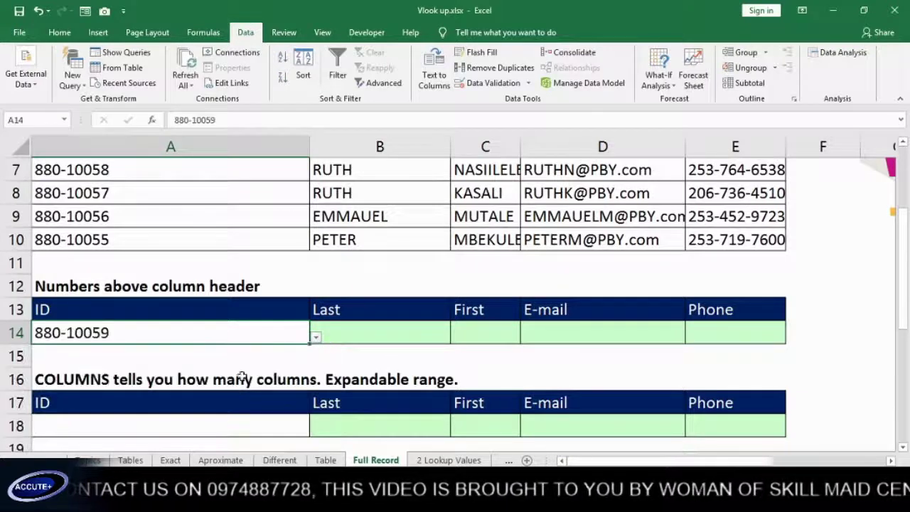
{"action": "left_click", "coordinate": [316, 337]}
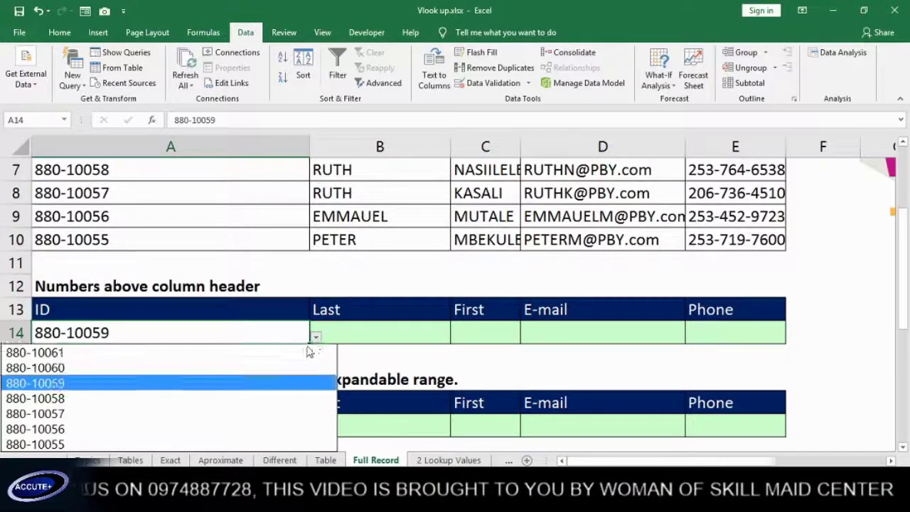
{"action": "left_click", "coordinate": [263, 364]}
Step: Copy the ID cell A14 with its dropdown into the other sections' ID cells A18, B21 and A29
{"action": "scroll", "coordinate": [263, 364], "scroll_direction": "down", "scroll_amount": 1}
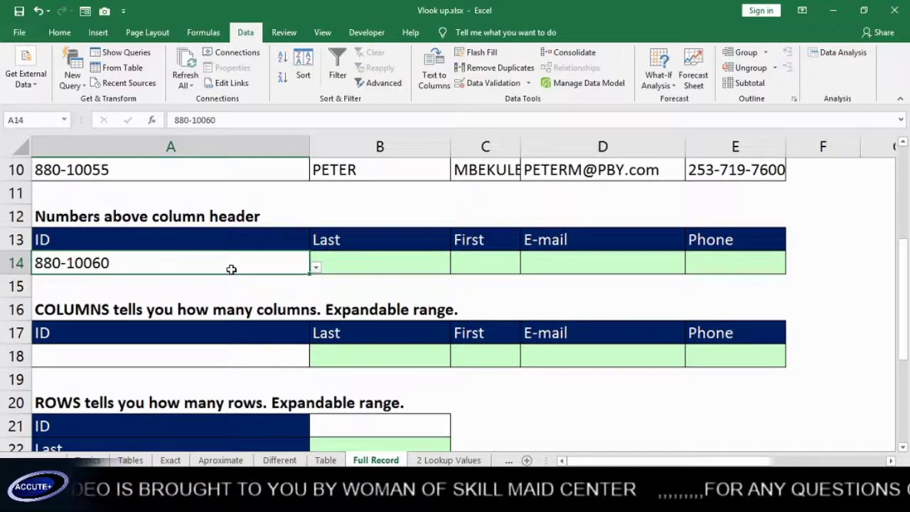
{"action": "key", "text": "ctrl+c"}
{"action": "left_click", "coordinate": [220, 351]}
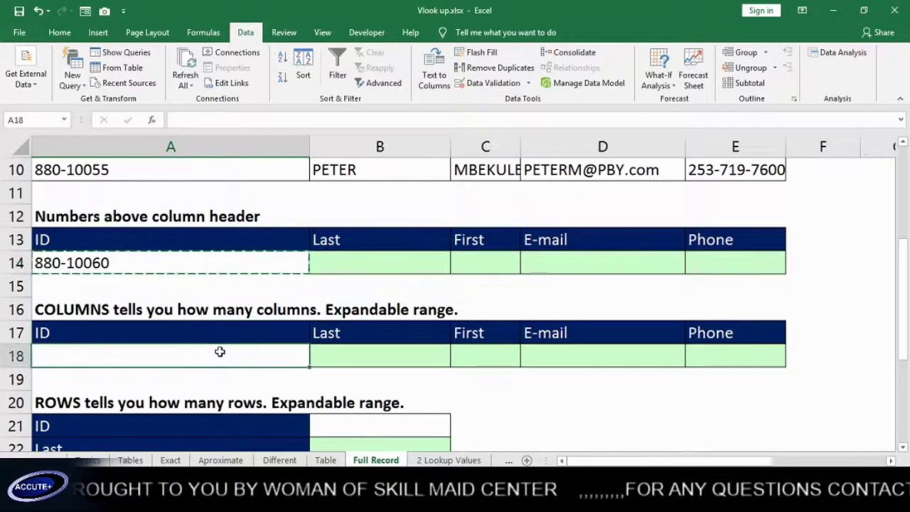
{"action": "key", "text": "ctrl+v"}
{"action": "scroll", "coordinate": [209, 384], "scroll_direction": "down", "scroll_amount": 3}
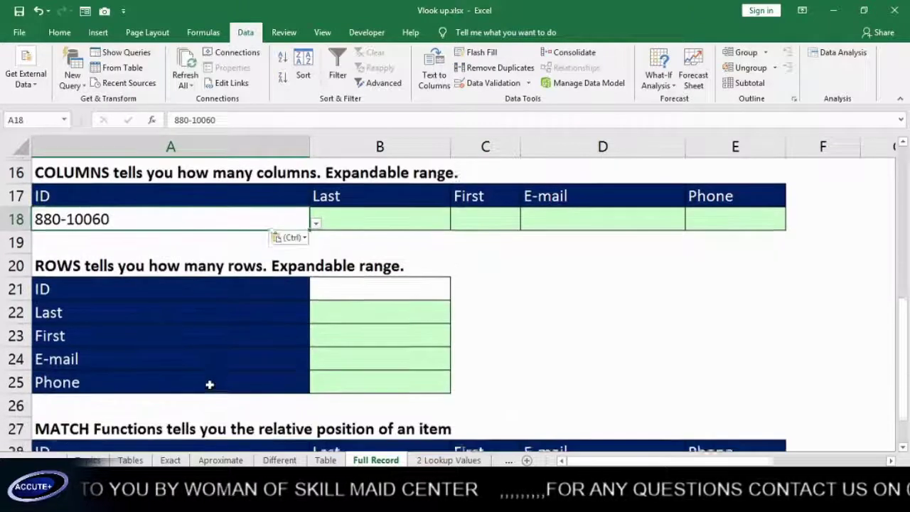
{"action": "left_click", "coordinate": [365, 215]}
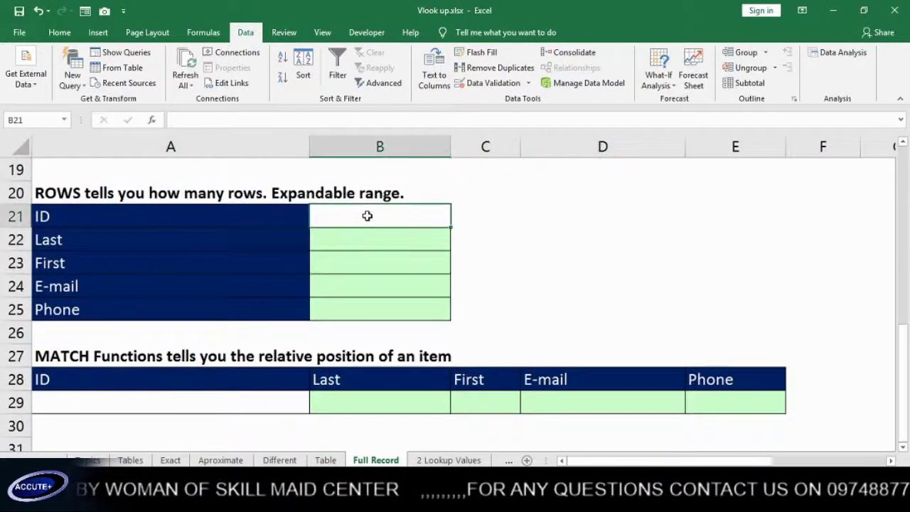
{"action": "key", "text": "ctrl+v"}
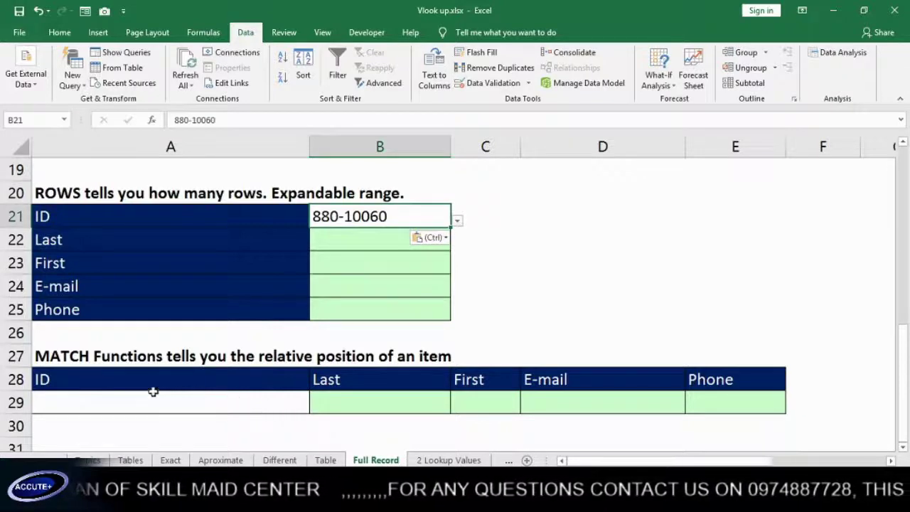
{"action": "left_click", "coordinate": [134, 402]}
{"action": "key", "text": "ctrl+v"}
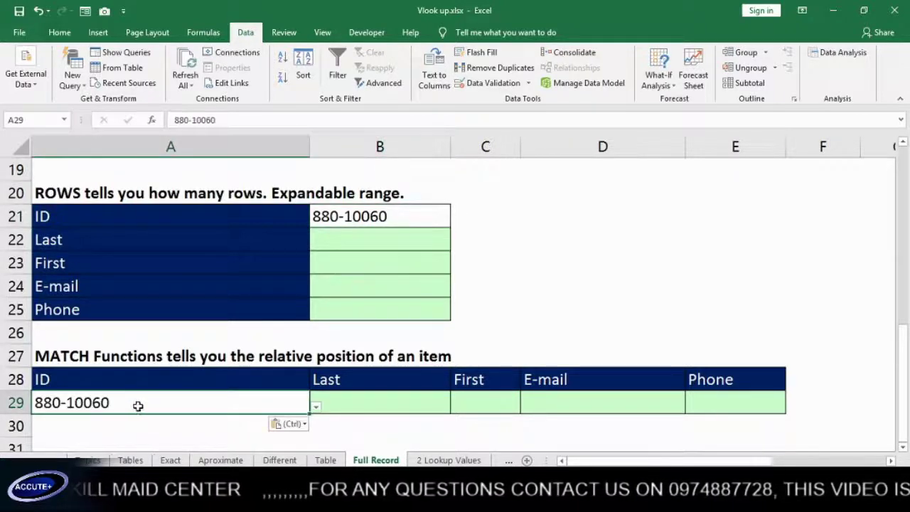
{"action": "scroll", "coordinate": [258, 382], "scroll_direction": "up", "scroll_amount": 6}
{"action": "scroll", "coordinate": [259, 382], "scroll_direction": "down", "scroll_amount": 1}
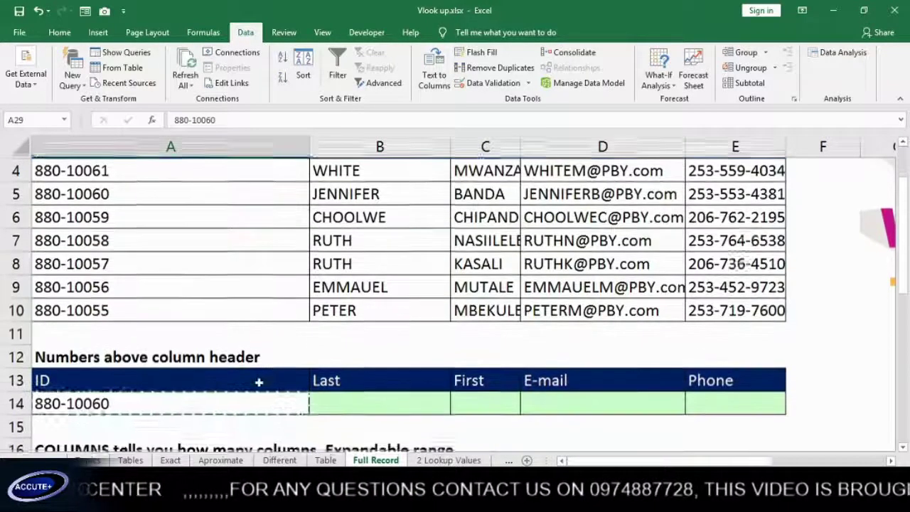
{"action": "left_click", "coordinate": [383, 414]}
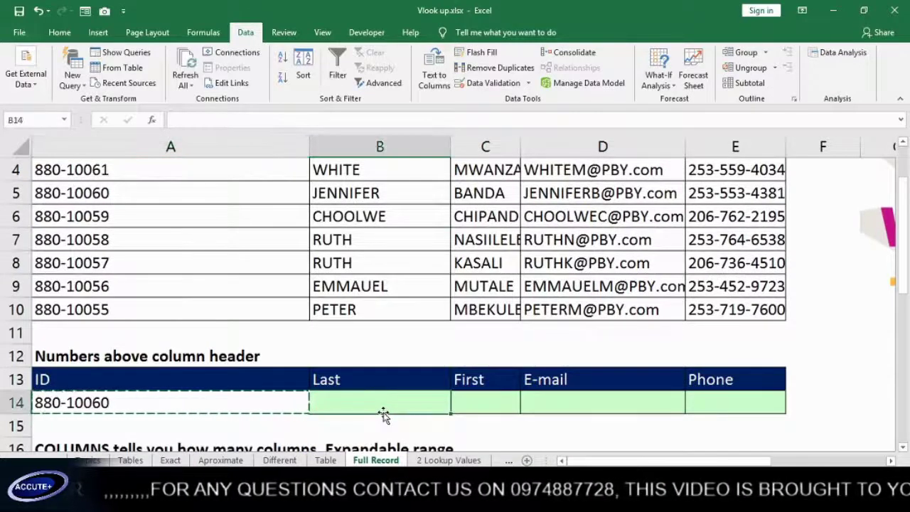
{"action": "key", "text": "Escape"}
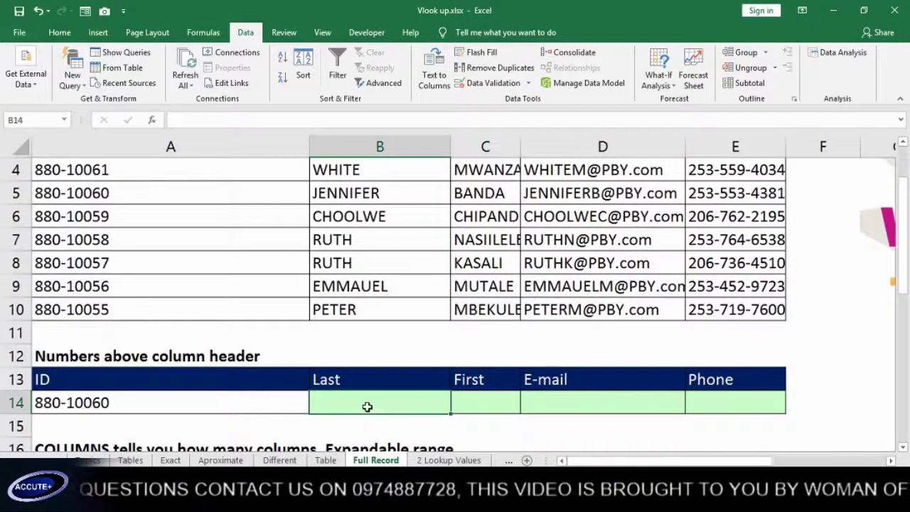
Step: Enter the column index numbers 2, 3, 4 and 5 in B12:E12, above the Last, First, E-mail and Phone headers
{"action": "scroll", "coordinate": [367, 406], "scroll_direction": "up", "scroll_amount": 1}
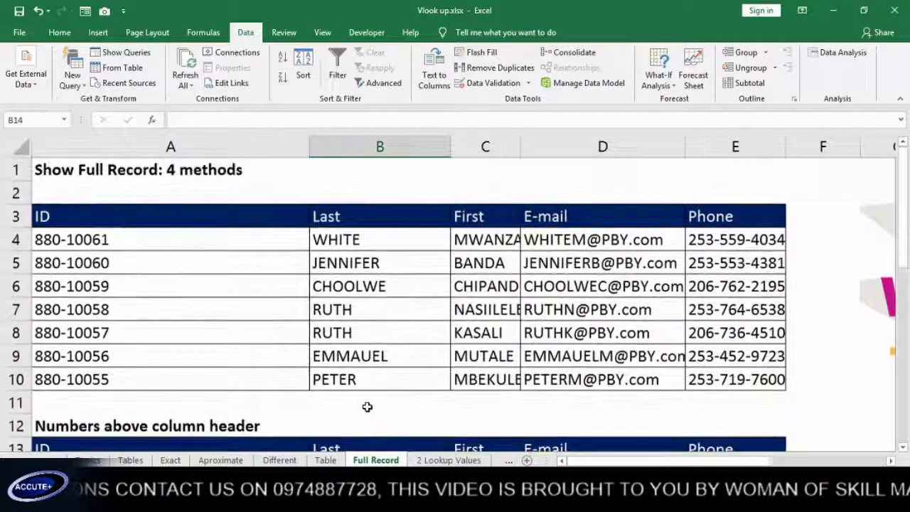
{"action": "scroll", "coordinate": [366, 405], "scroll_direction": "down", "scroll_amount": 1}
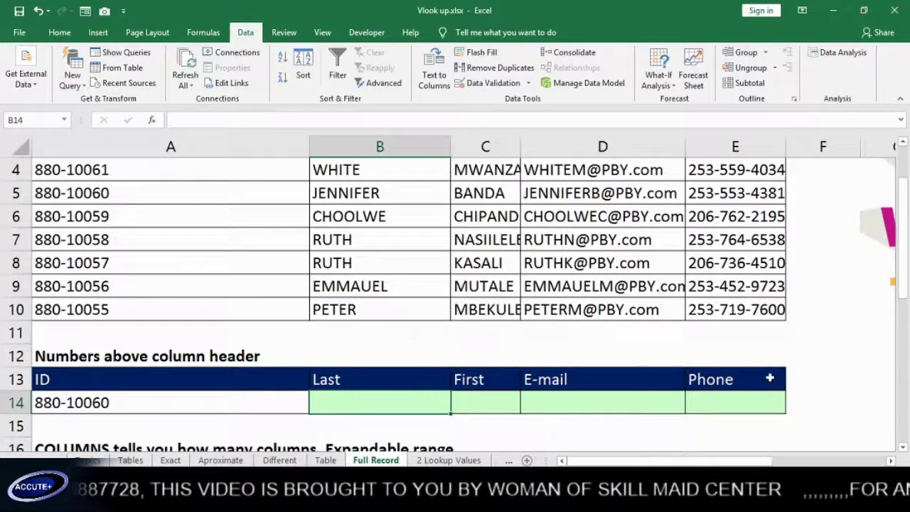
{"action": "left_click", "coordinate": [334, 358]}
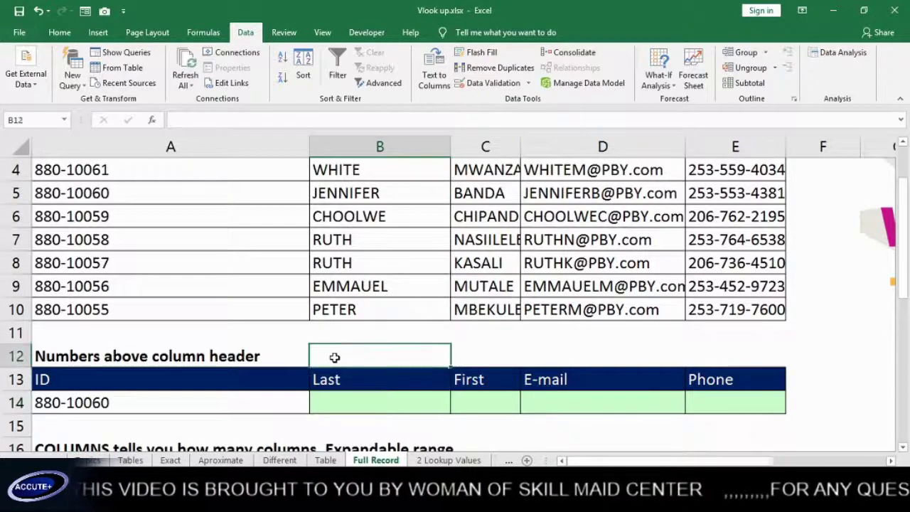
{"action": "type", "text": "2"}
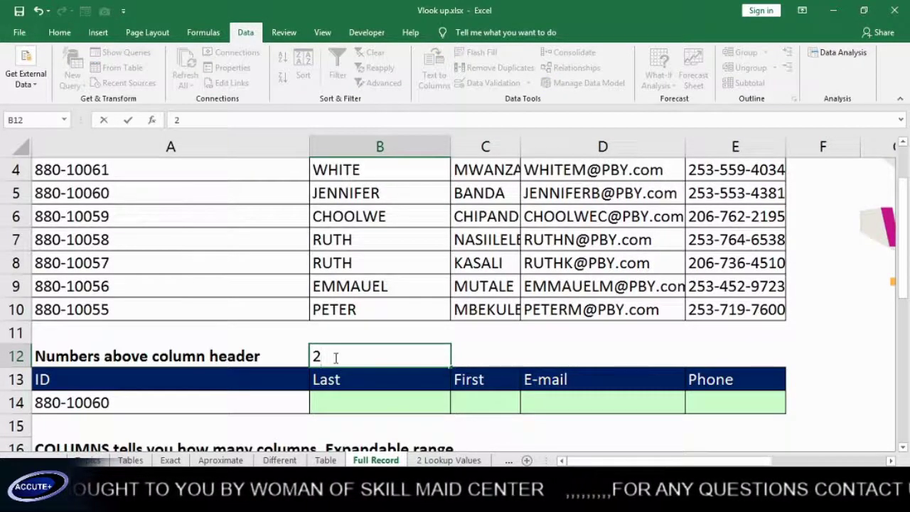
{"action": "key", "text": "Tab"}
{"action": "type", "text": "3"}
{"action": "key", "text": "Tab"}
{"action": "type", "text": "4"}
{"action": "key", "text": "Tab"}
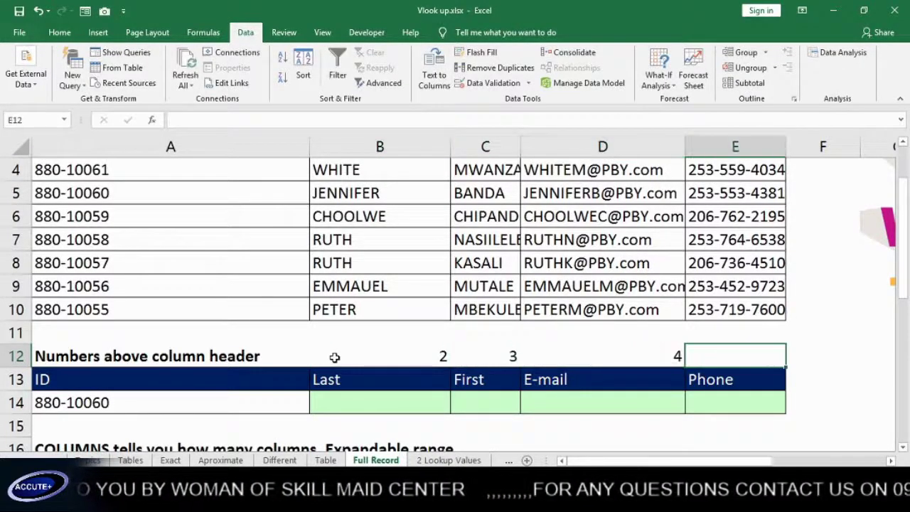
{"action": "type", "text": "5"}
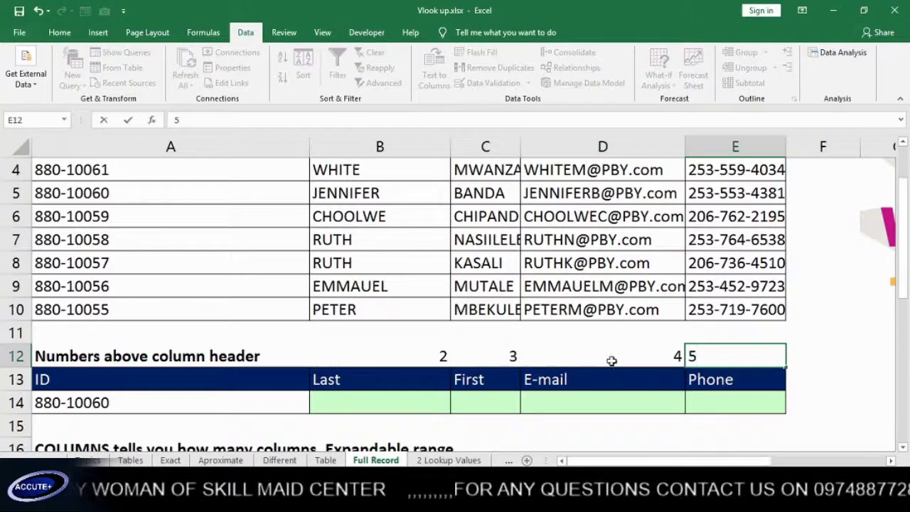
{"action": "scroll", "coordinate": [410, 396], "scroll_direction": "up", "scroll_amount": 1}
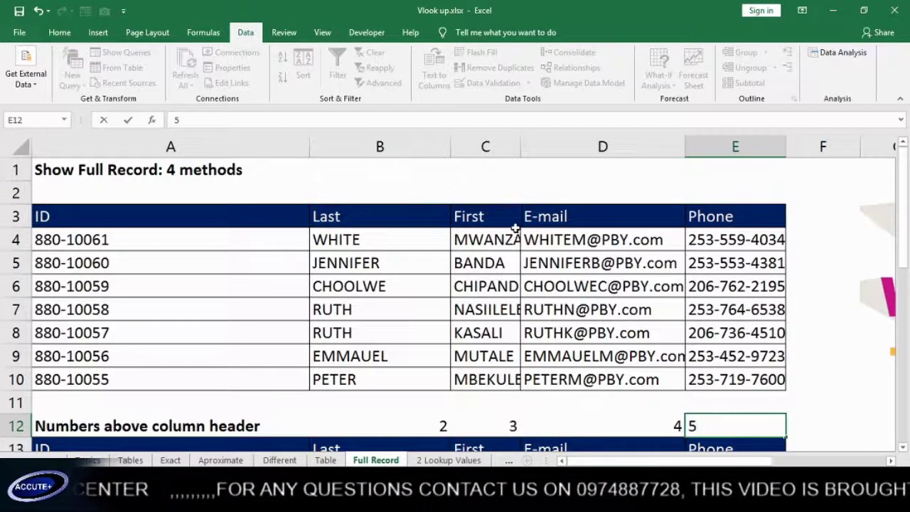
{"action": "scroll", "coordinate": [683, 369], "scroll_direction": "down", "scroll_amount": 2}
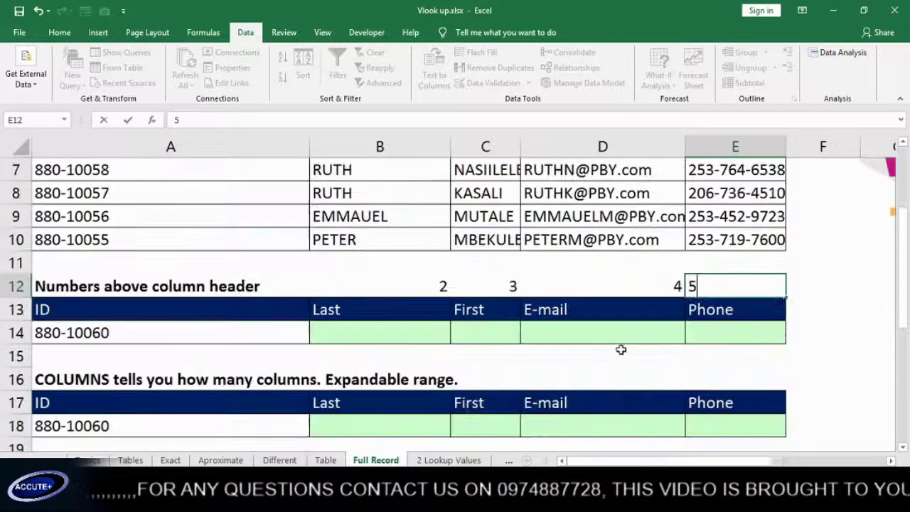
Step: Start a VLOOKUP formula in B14 with the ID cell A14 as its lookup value
{"action": "left_click", "coordinate": [390, 331]}
{"action": "type", "text": "p"}
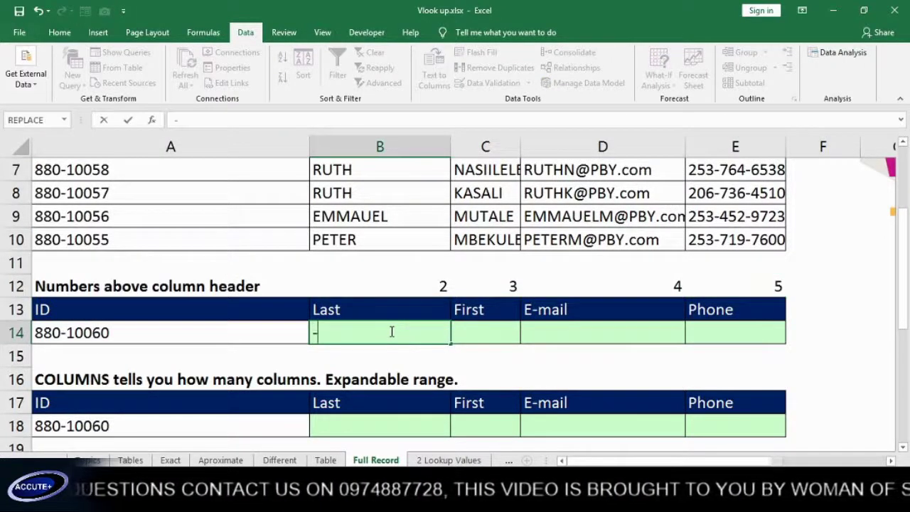
{"action": "key", "text": "BackSpace"}
{"action": "type", "text": "="}
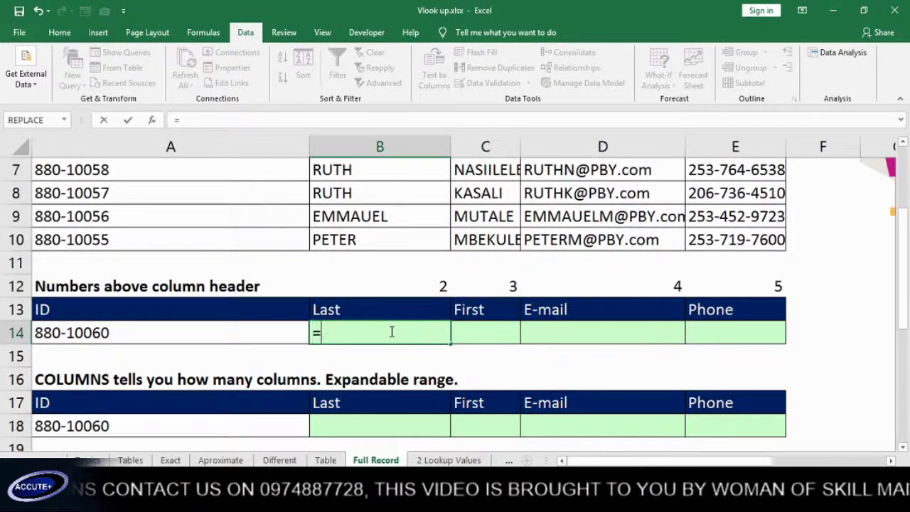
{"action": "type", "text": "vl"}
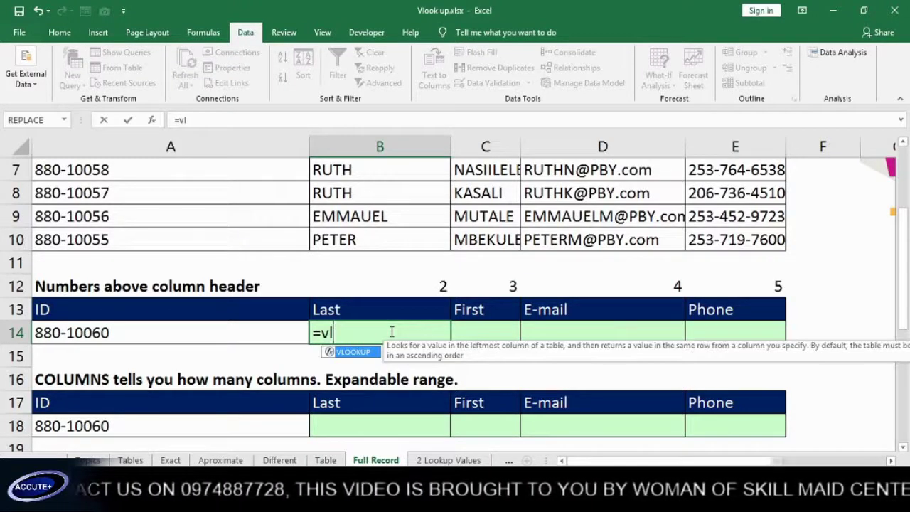
{"action": "key", "text": "Tab"}
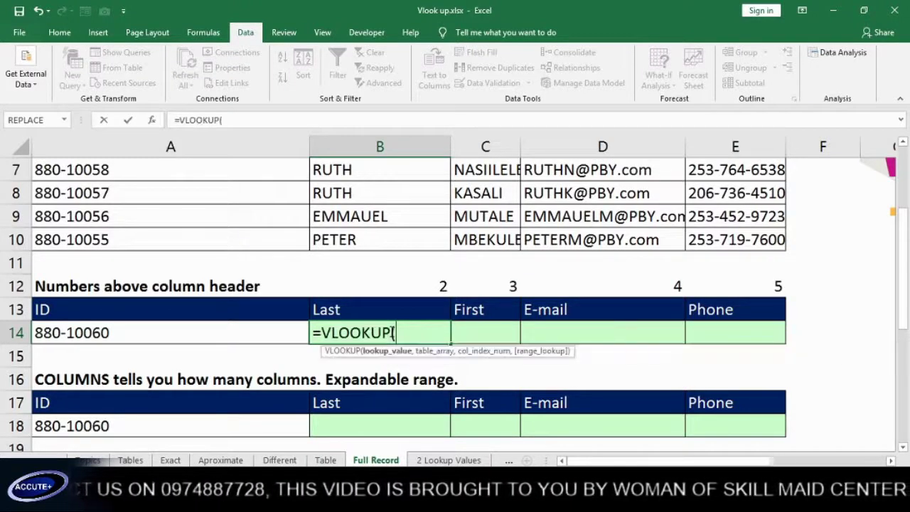
{"action": "left_click", "coordinate": [203, 334]}
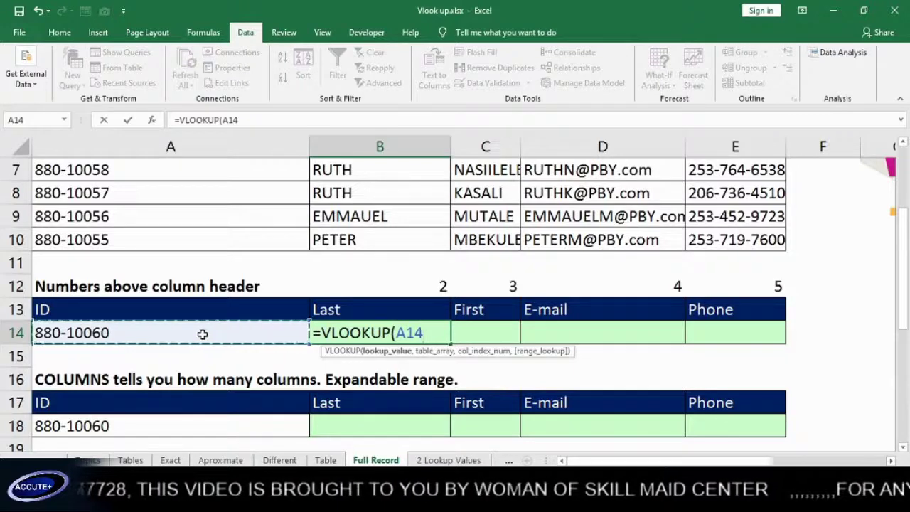
{"action": "type", "text": ","}
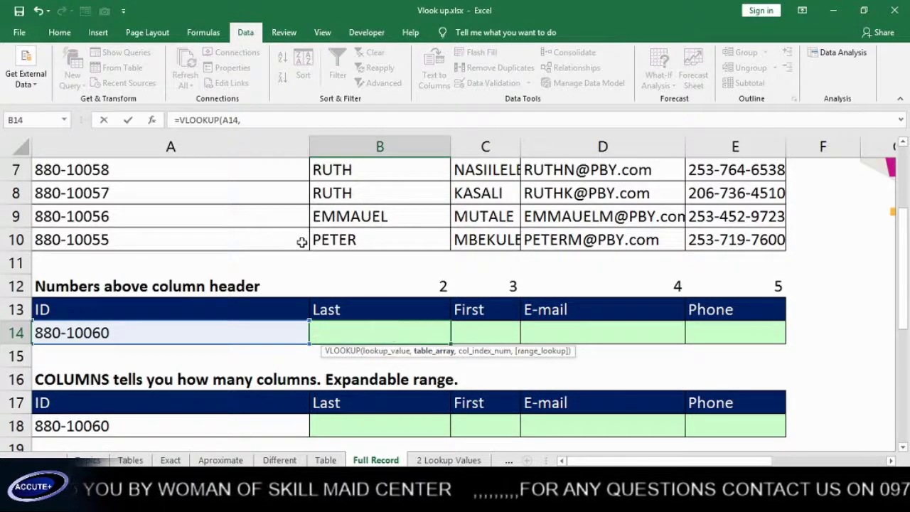
Step: Complete the VLOOKUP in B14 with table array A4:E10, column index B12 and FALSE for an exact match
{"action": "scroll", "coordinate": [297, 241], "scroll_direction": "up", "scroll_amount": 2}
{"action": "left_click_drag", "start_coordinate": [138, 234], "coordinate": [702, 367]}
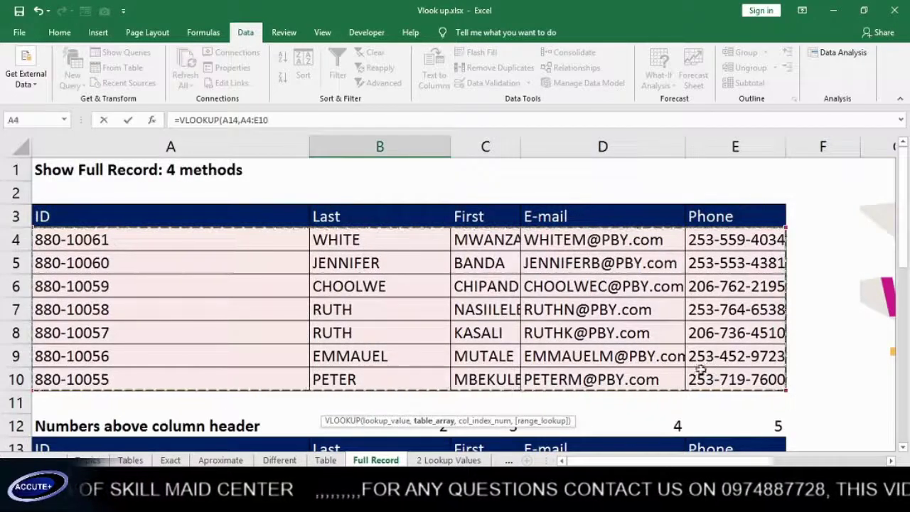
{"action": "type", "text": ","}
{"action": "scroll", "coordinate": [509, 373], "scroll_direction": "down", "scroll_amount": 3}
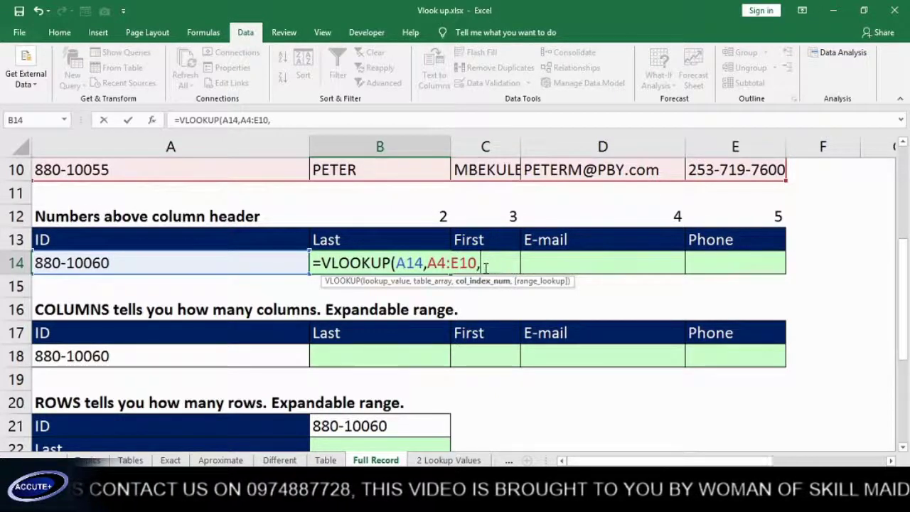
{"action": "left_click", "coordinate": [410, 217]}
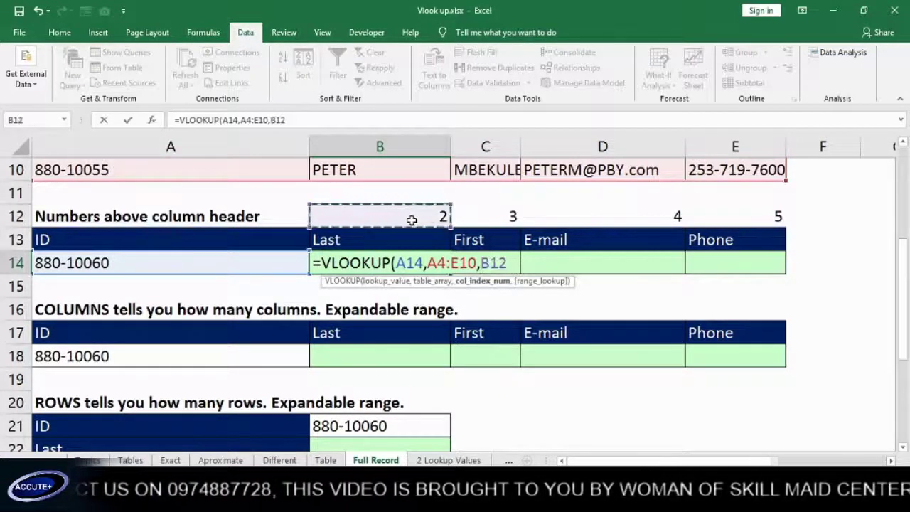
{"action": "type", "text": ","}
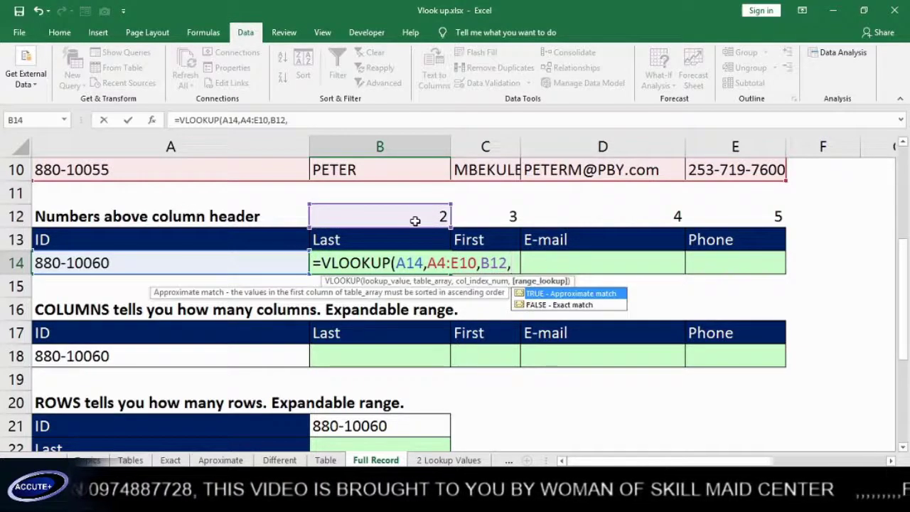
{"action": "double_click", "coordinate": [551, 305]}
{"action": "type", "text": ")"}
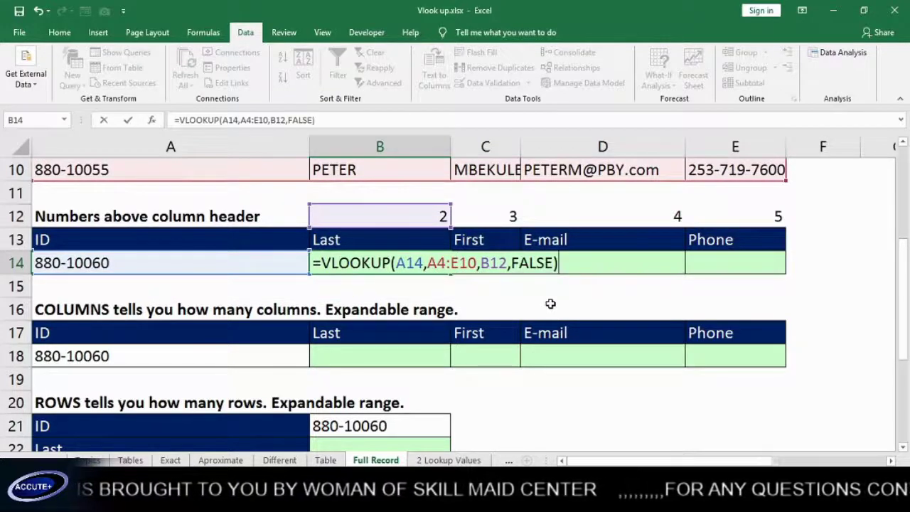
{"action": "key", "text": "Return"}
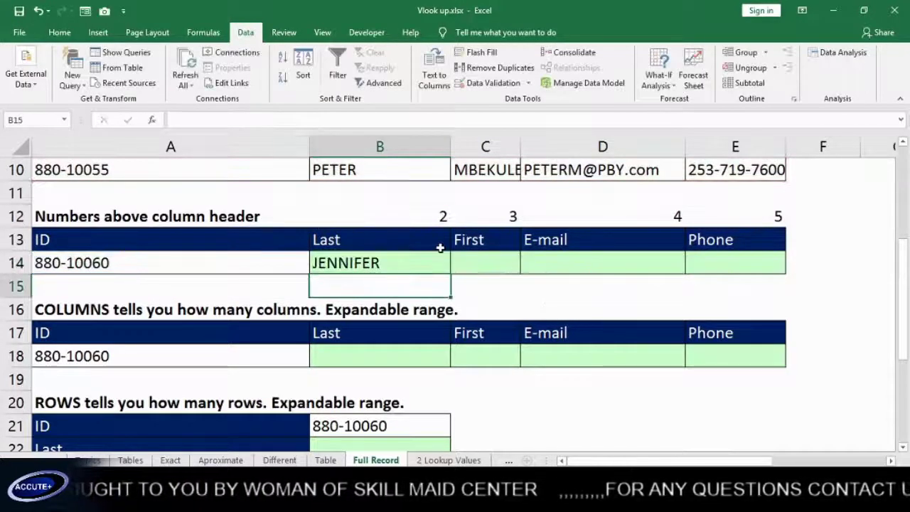
Step: Fill the VLOOKUP formula from B14 across to the First, E-mail and Phone cells C14:E14
{"action": "left_click", "coordinate": [372, 262]}
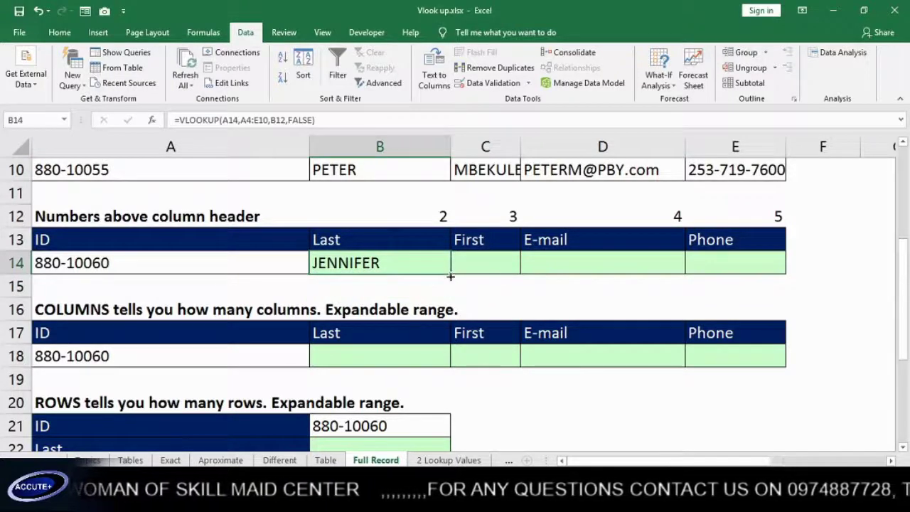
{"action": "left_click_drag", "start_coordinate": [450, 277], "coordinate": [739, 273]}
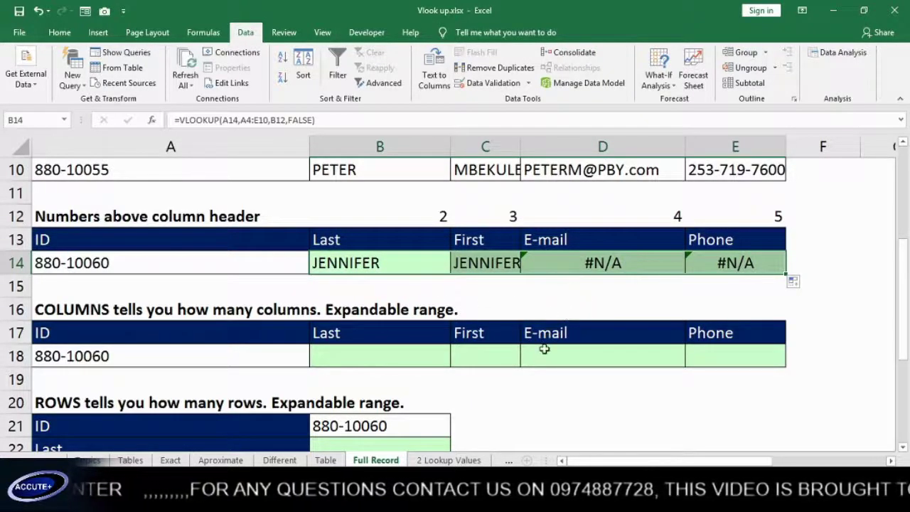
{"action": "left_click", "coordinate": [507, 297]}
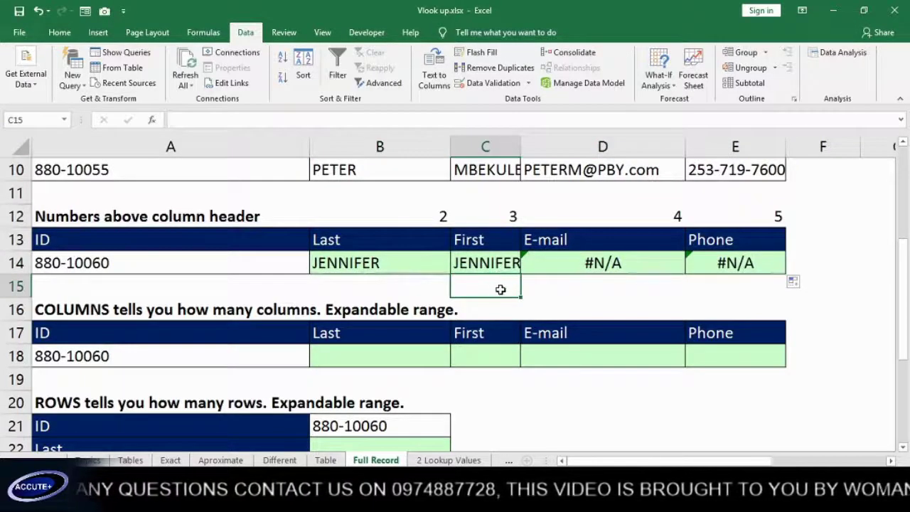
Step: Examine the lookup value, table array and column index references of the VLOOKUP formula in B14
{"action": "scroll", "coordinate": [497, 288], "scroll_direction": "down", "scroll_amount": 3, "text": "ctrl"}
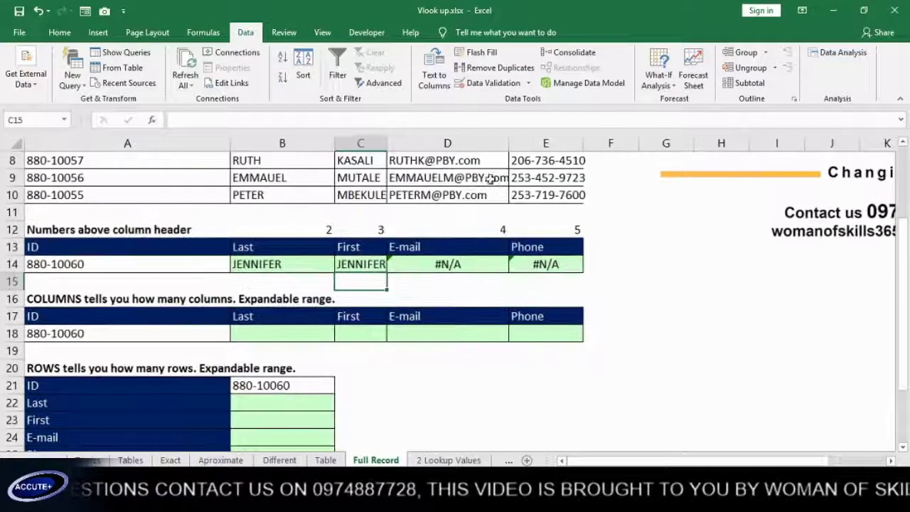
{"action": "scroll", "coordinate": [490, 179], "scroll_direction": "up", "scroll_amount": 2}
{"action": "left_click", "coordinate": [258, 369]}
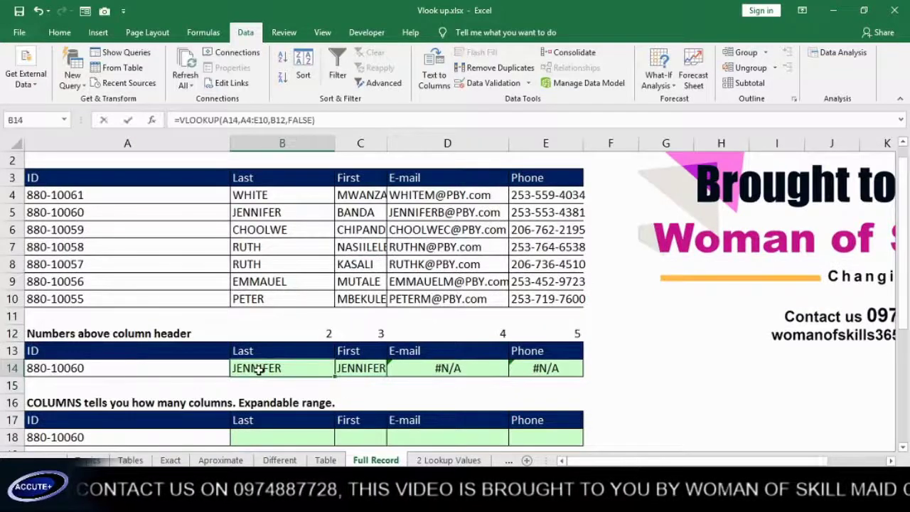
{"action": "double_click", "coordinate": [259, 367]}
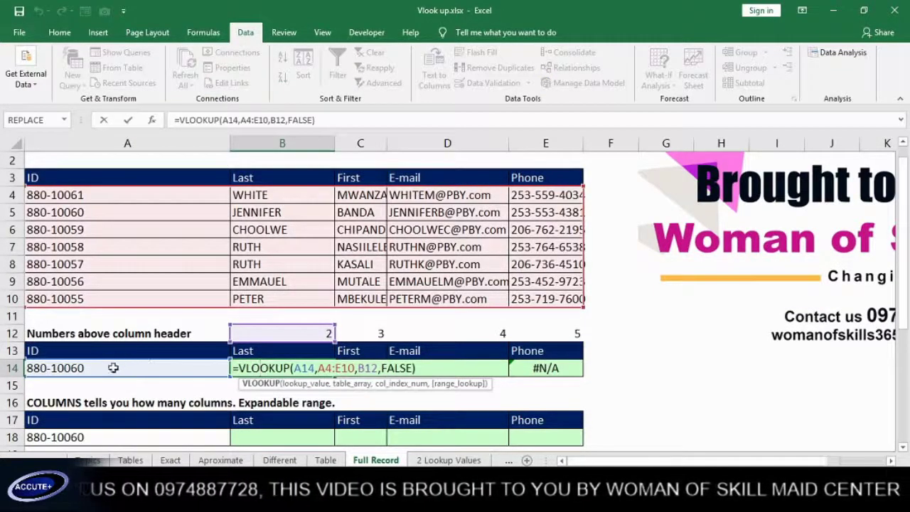
{"action": "left_click", "coordinate": [308, 368]}
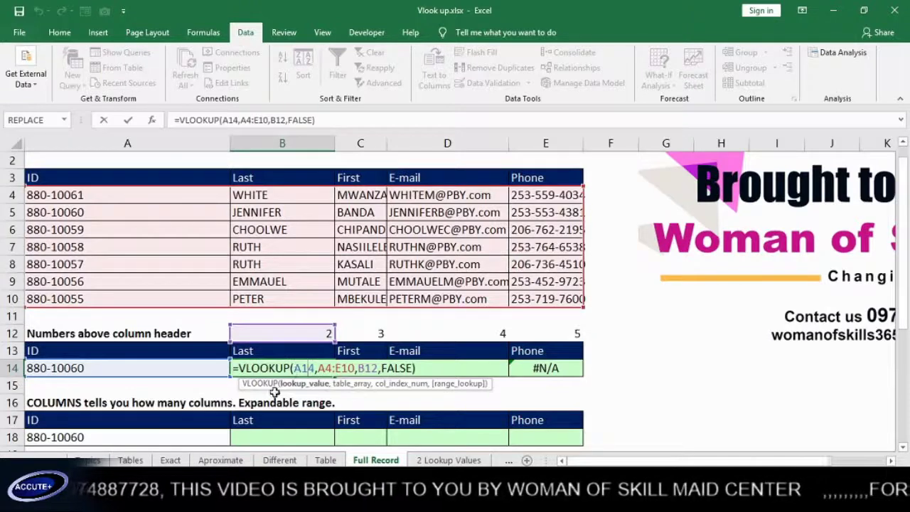
{"action": "left_click", "coordinate": [343, 367]}
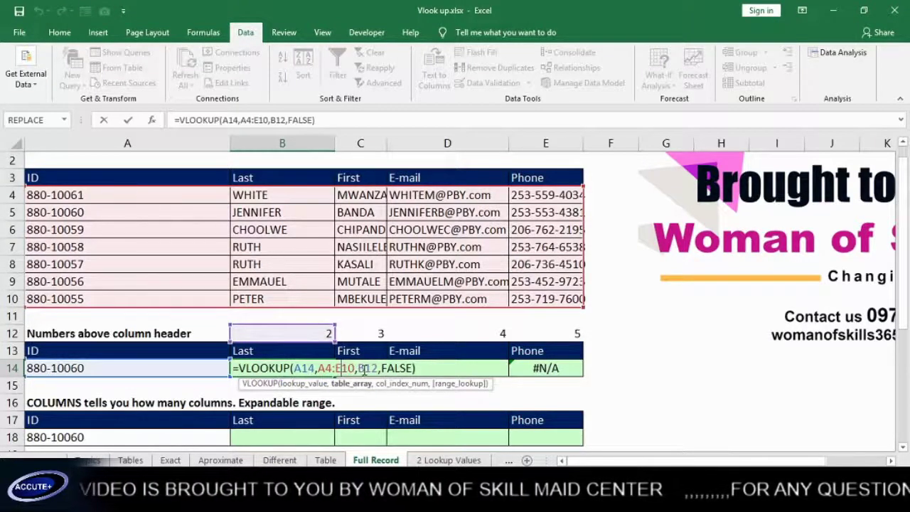
{"action": "left_click", "coordinate": [363, 368]}
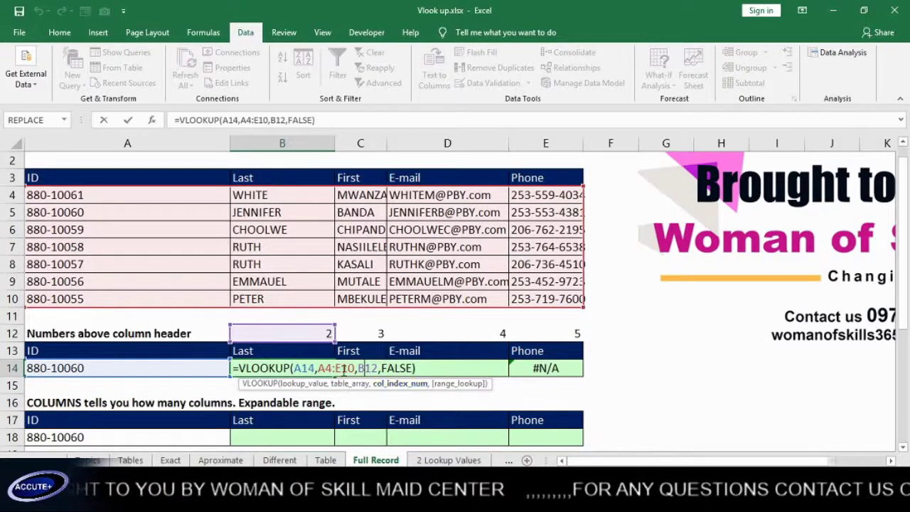
{"action": "key", "text": "Return"}
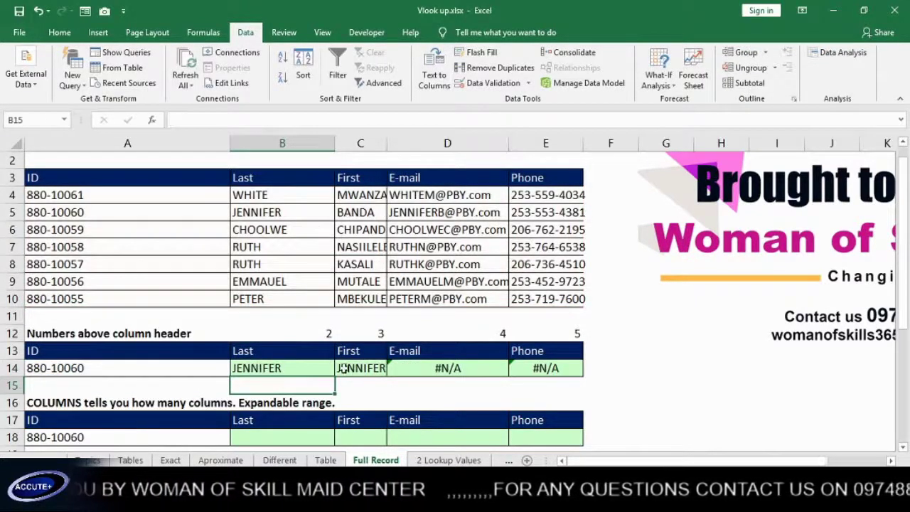
Step: Examine the references in the copied VLOOKUP formula in C14, especially its lookup value, against the ID cell A14
{"action": "double_click", "coordinate": [363, 370]}
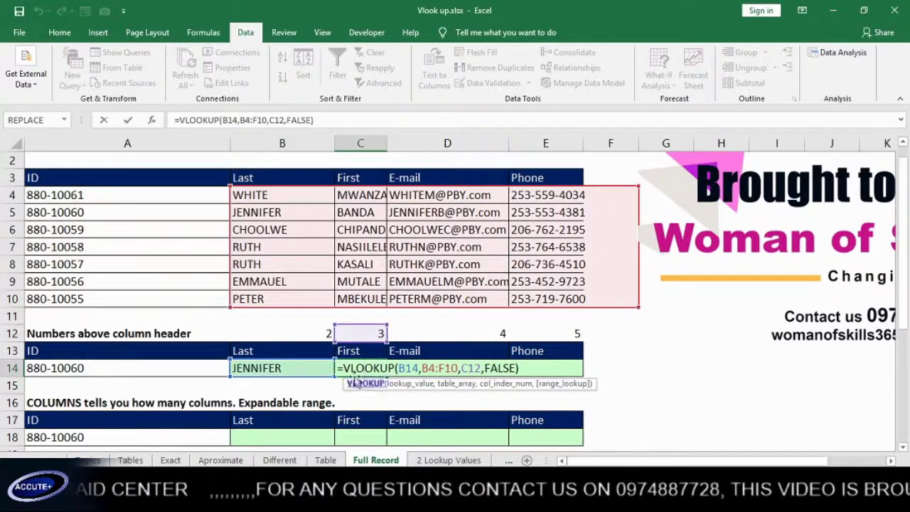
{"action": "key", "text": "Right"}
{"action": "key", "text": "Right"}
{"action": "key", "text": "Right"}
{"action": "key", "text": "Right"}
{"action": "key", "text": "Right"}
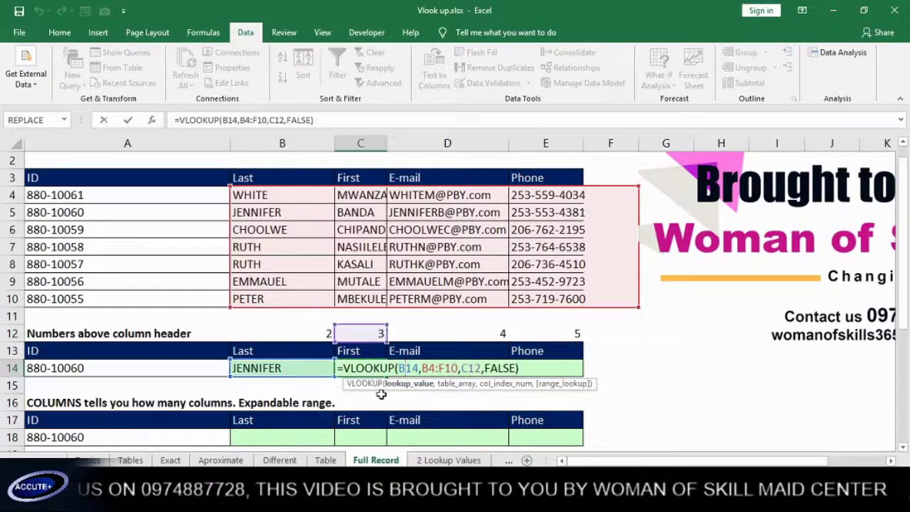
{"action": "left_click", "coordinate": [195, 367]}
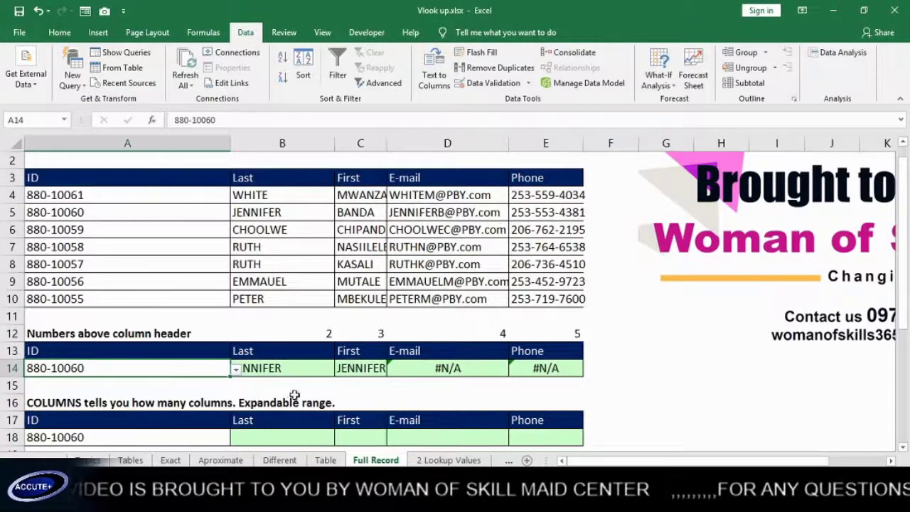
Step: Make the lookup value $A$14 and table array $A$4:$E$10 absolute in B14's VLOOKUP, and refill the formula across C14:E14
{"action": "double_click", "coordinate": [283, 369]}
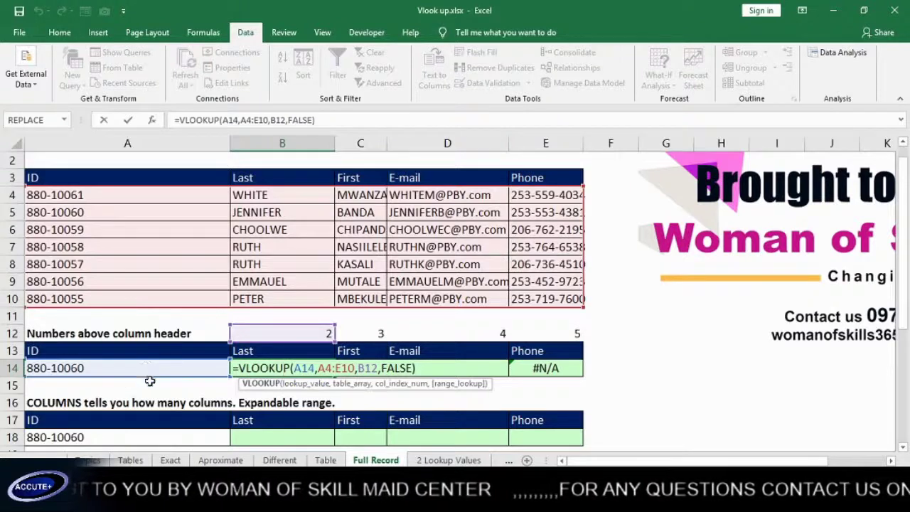
{"action": "left_click", "coordinate": [303, 368]}
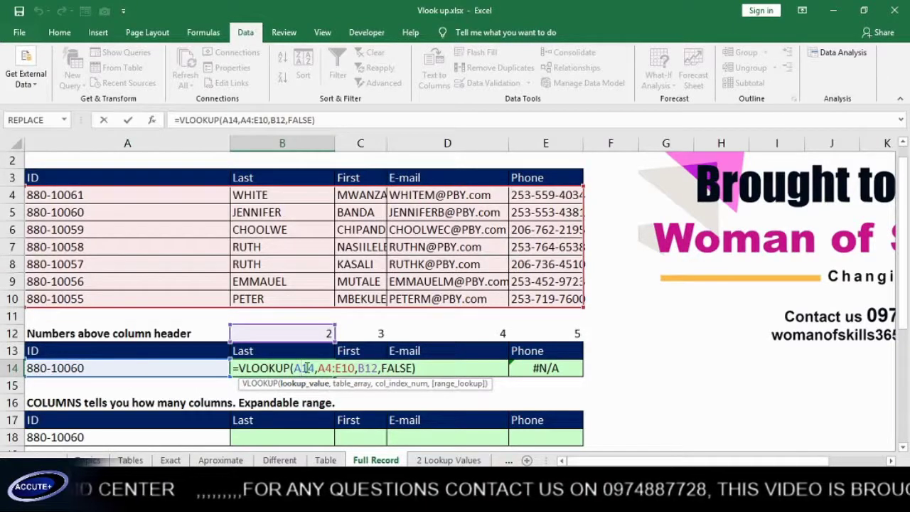
{"action": "key", "text": "F4"}
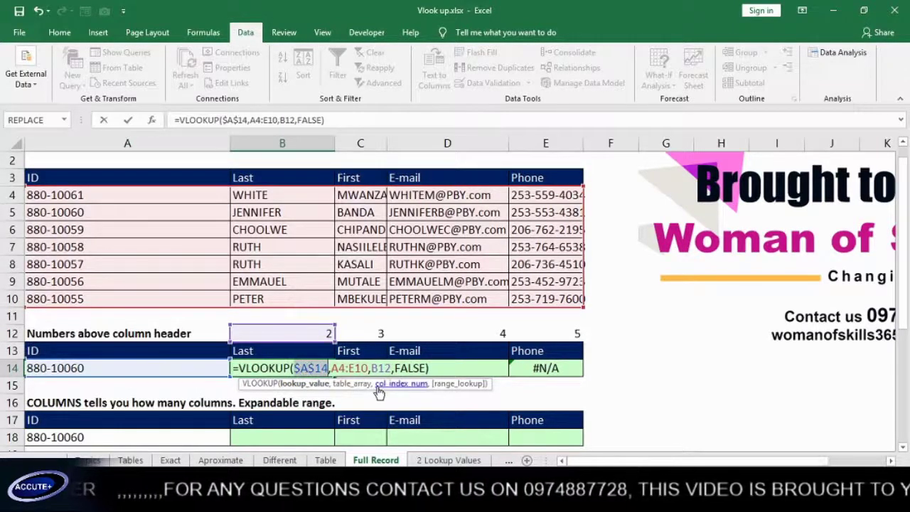
{"action": "left_click", "coordinate": [344, 367]}
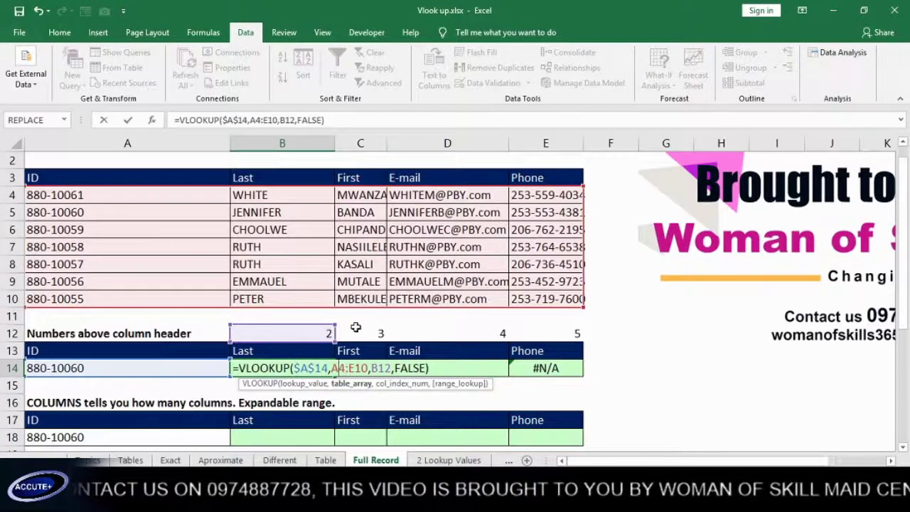
{"action": "key", "text": "F4"}
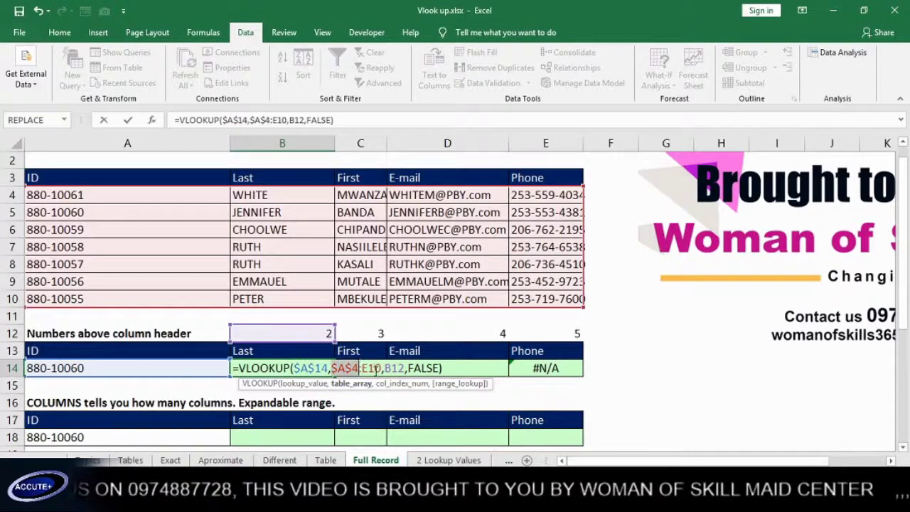
{"action": "left_click", "coordinate": [377, 367]}
{"action": "key", "text": "F4"}
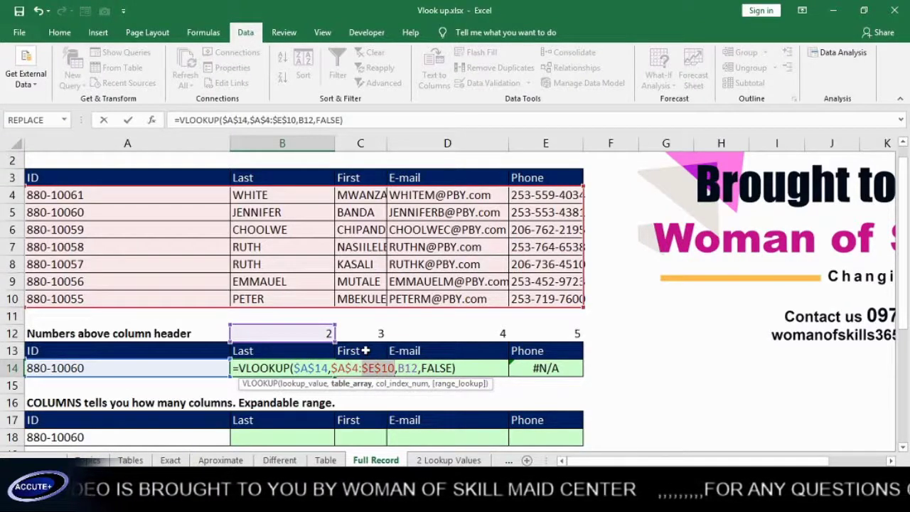
{"action": "key", "text": "Return"}
{"action": "left_click", "coordinate": [276, 370]}
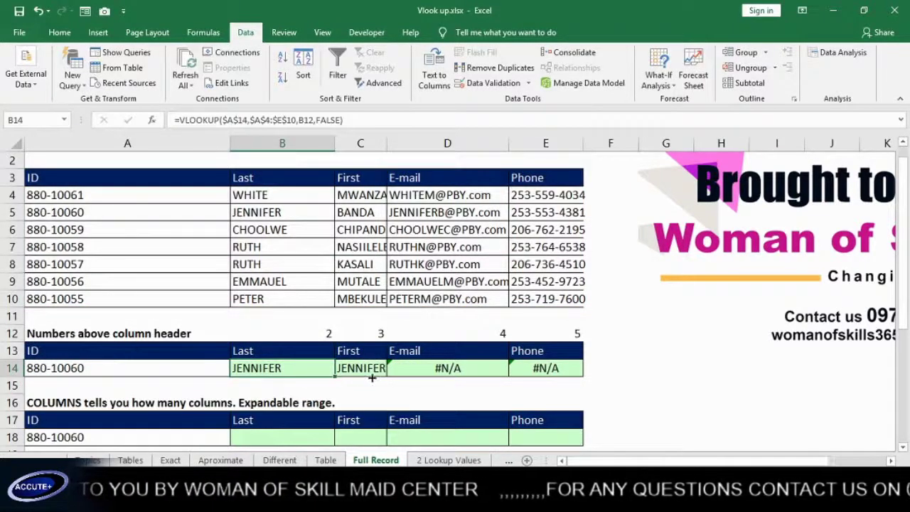
{"action": "left_click_drag", "start_coordinate": [371, 378], "coordinate": [574, 381]}
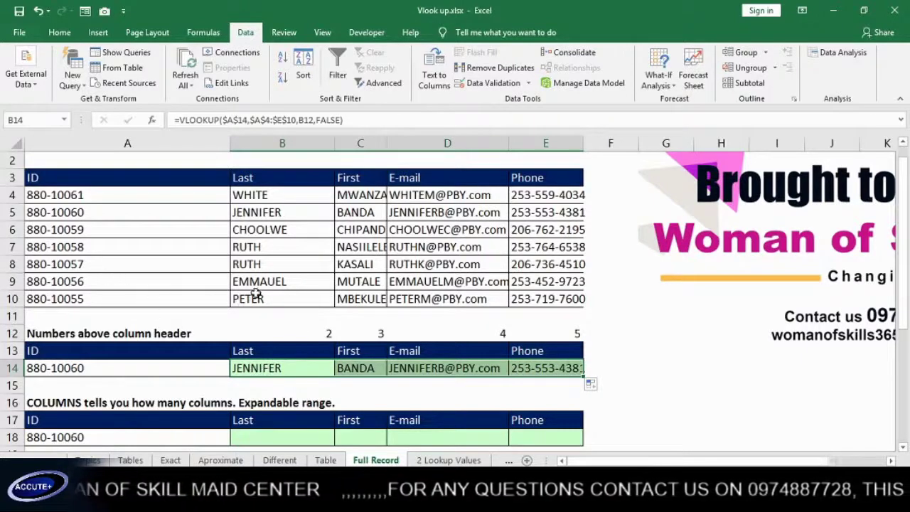
Step: Set the lookup ID in A14 to the ID of the table's first record, and review the column index numbers in B12:E12
{"action": "left_click", "coordinate": [199, 372]}
{"action": "left_click", "coordinate": [235, 370]}
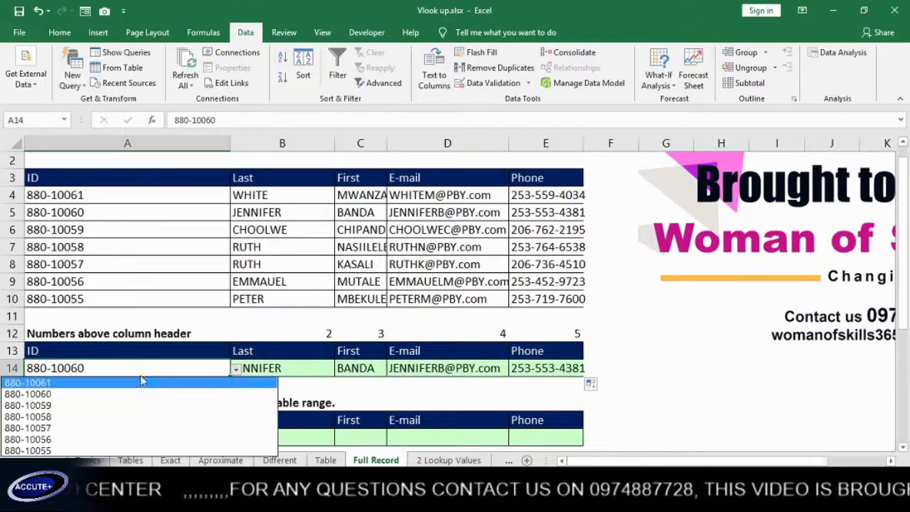
{"action": "left_click", "coordinate": [116, 388]}
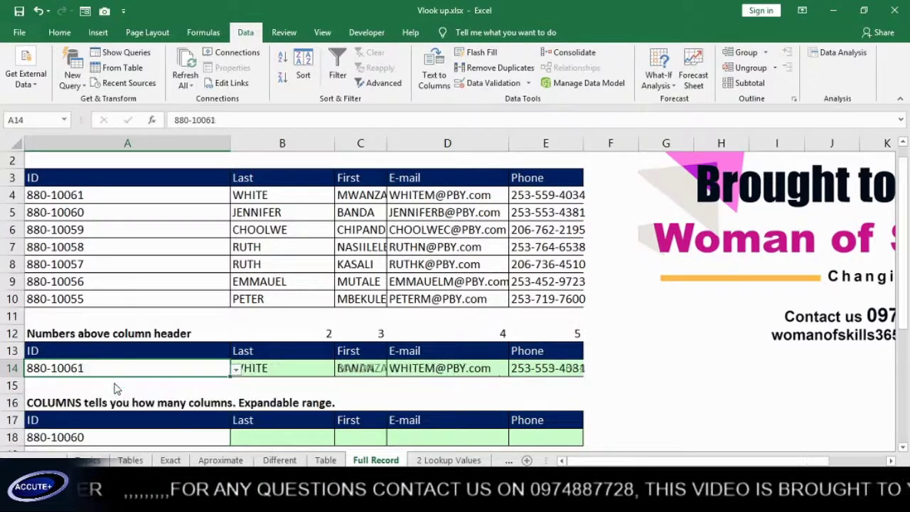
{"action": "left_click", "coordinate": [354, 390]}
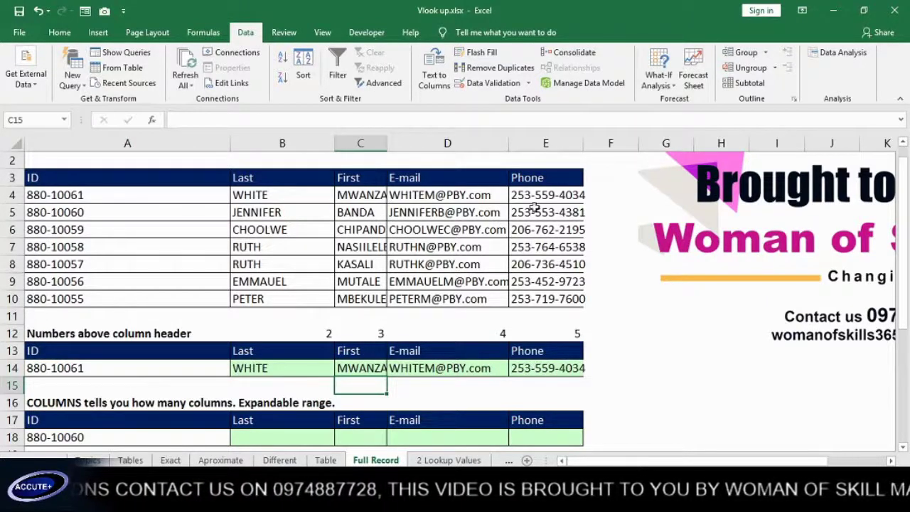
{"action": "scroll", "coordinate": [342, 361], "scroll_direction": "down", "scroll_amount": 1}
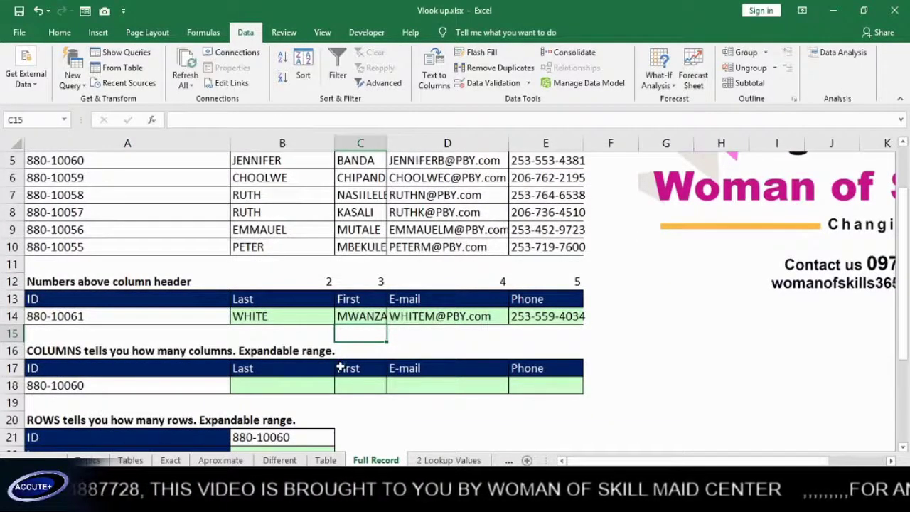
{"action": "left_click_drag", "start_coordinate": [306, 281], "coordinate": [540, 279]}
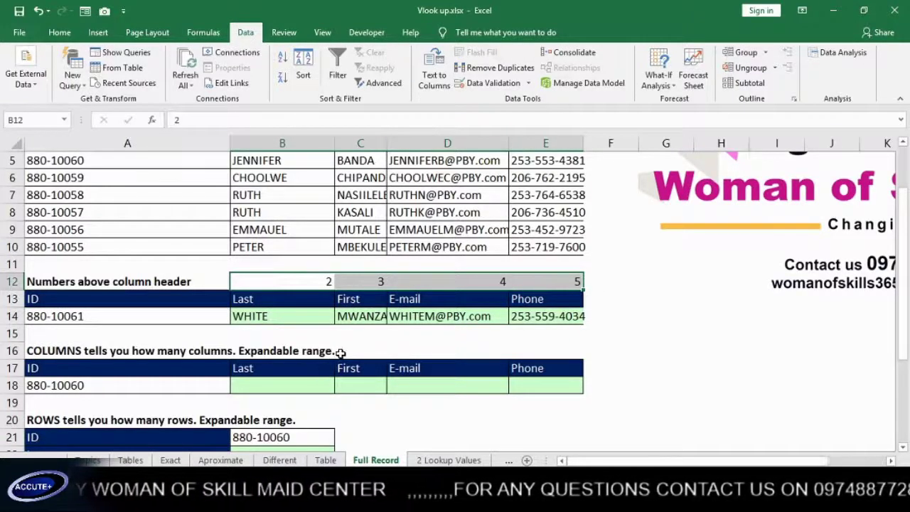
Step: Enter the formula =COLUMNS(B19) in B18, the Last cell of the COLUMNS expandable range section
{"action": "scroll", "coordinate": [340, 353], "scroll_direction": "down", "scroll_amount": 1}
{"action": "scroll", "coordinate": [340, 353], "scroll_direction": "up", "scroll_amount": 3, "text": "ctrl"}
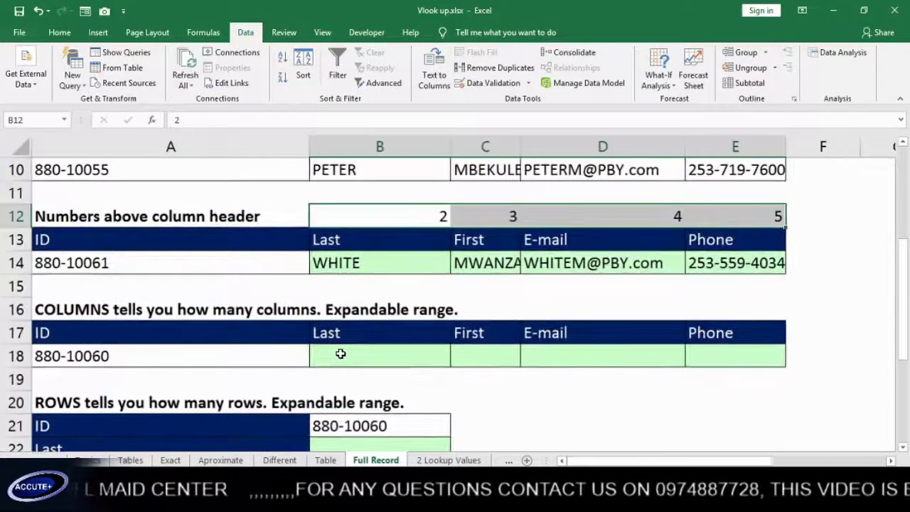
{"action": "left_click", "coordinate": [340, 354]}
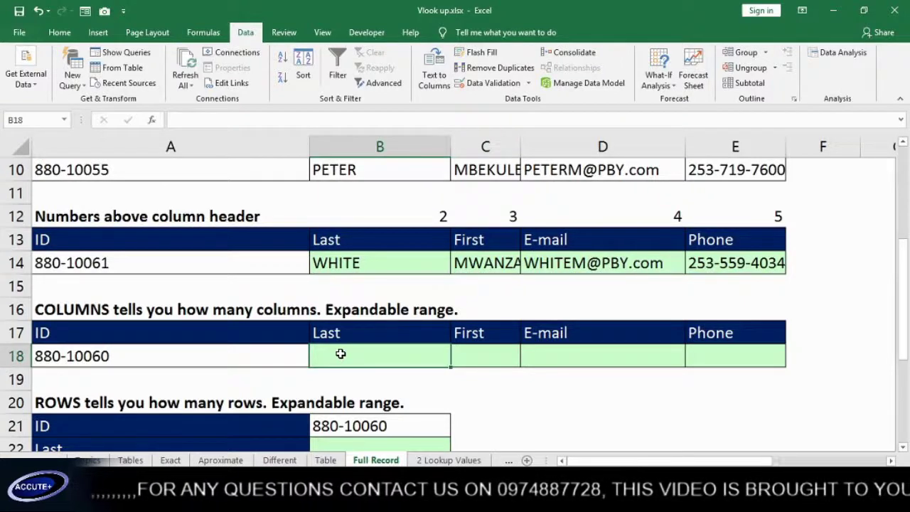
{"action": "type", "text": "="}
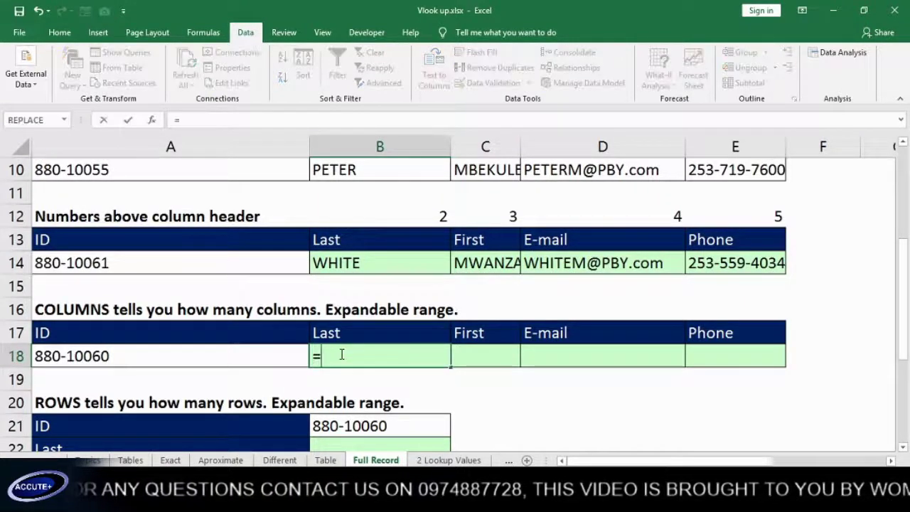
{"action": "type", "text": "co"}
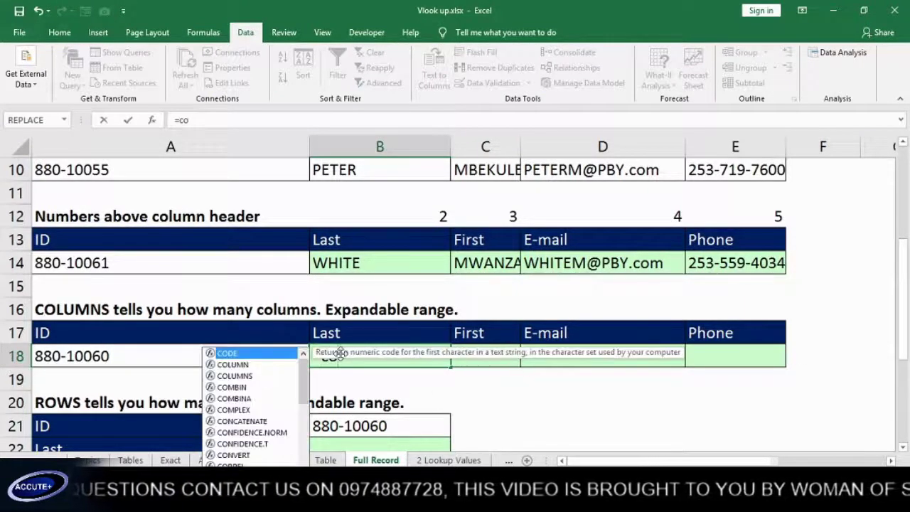
{"action": "type", "text": "l"}
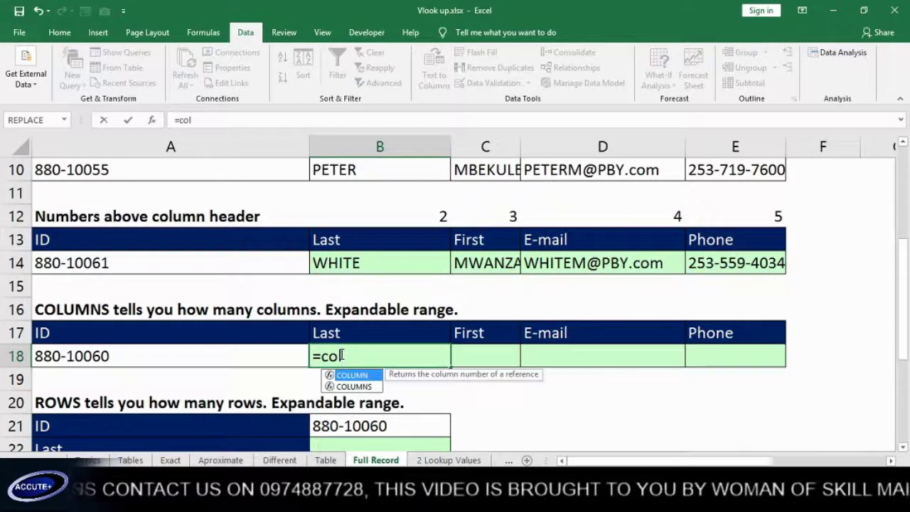
{"action": "type", "text": "um"}
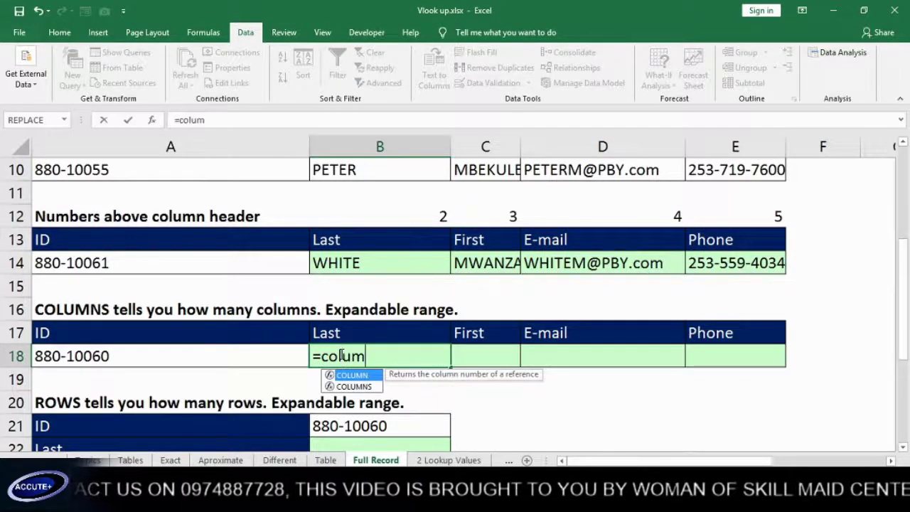
{"action": "type", "text": "x"}
{"action": "key", "text": "BackSpace"}
{"action": "type", "text": "ns"}
{"action": "key", "text": "Tab"}
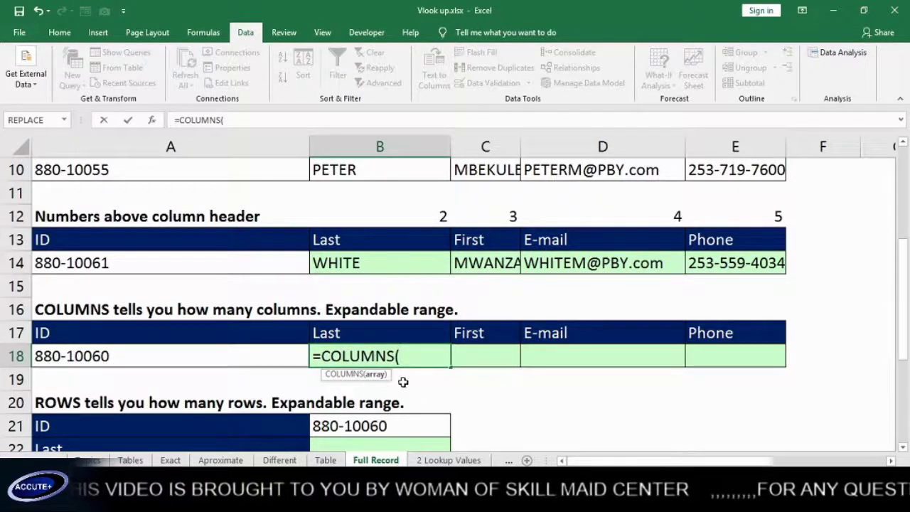
{"action": "left_click", "coordinate": [442, 380]}
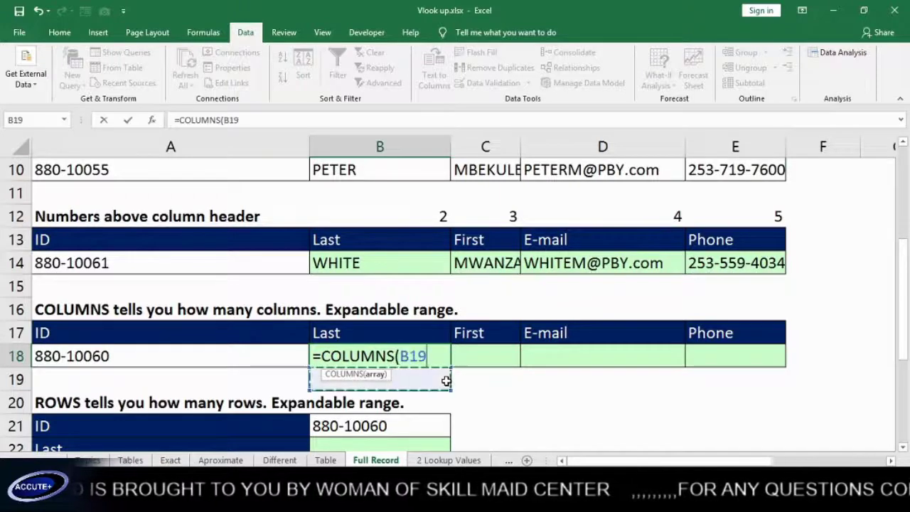
{"action": "type", "text": ")"}
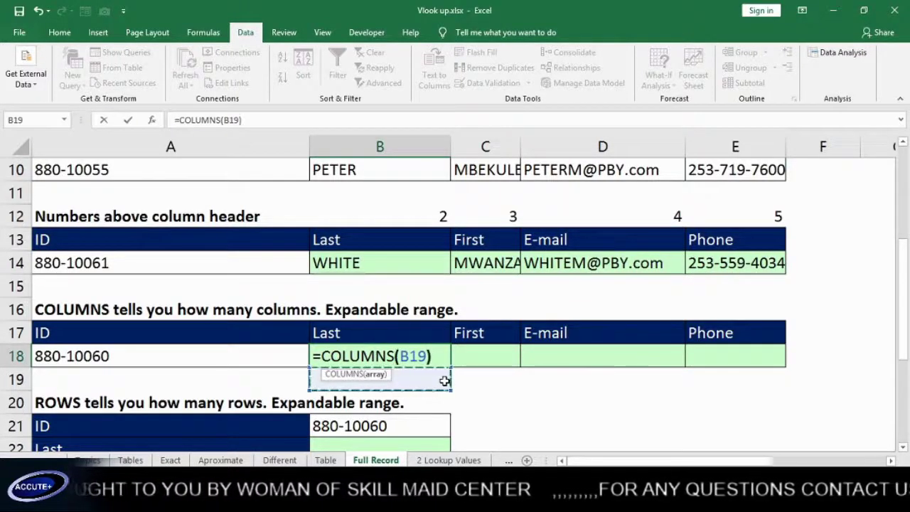
{"action": "key", "text": "Return"}
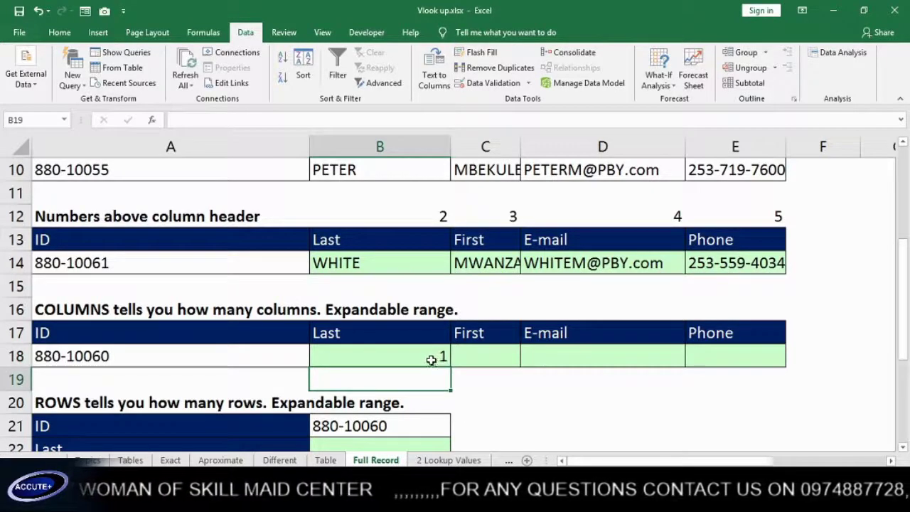
Step: Extend the COLUMNS argument in B18 to the range B19:B19
{"action": "double_click", "coordinate": [432, 357]}
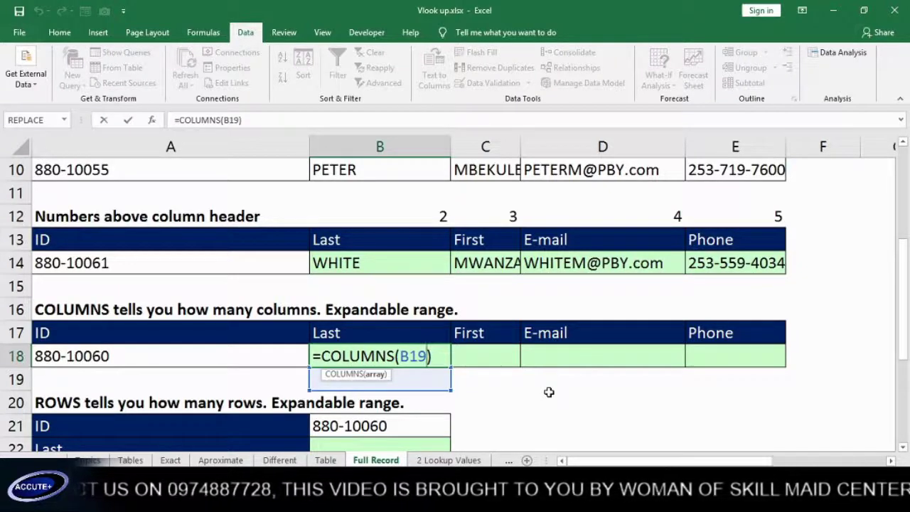
{"action": "type", "text": ":"}
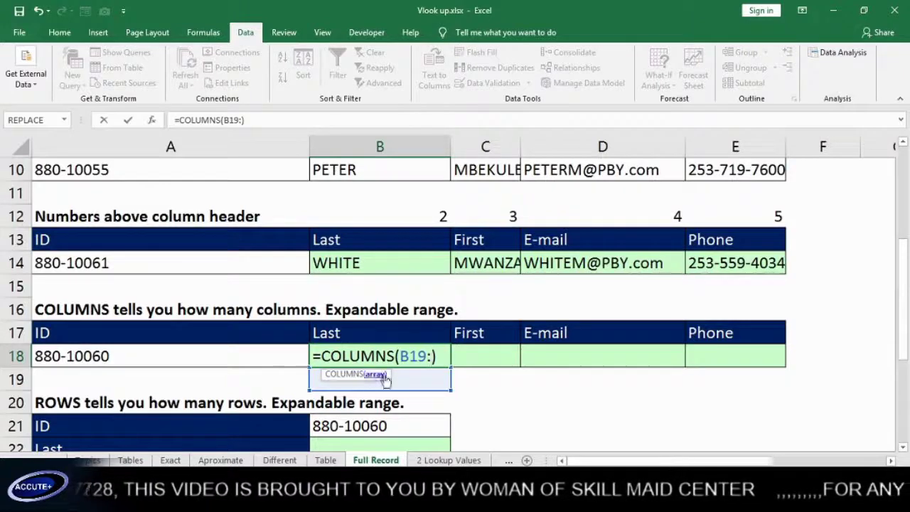
{"action": "left_click", "coordinate": [436, 386]}
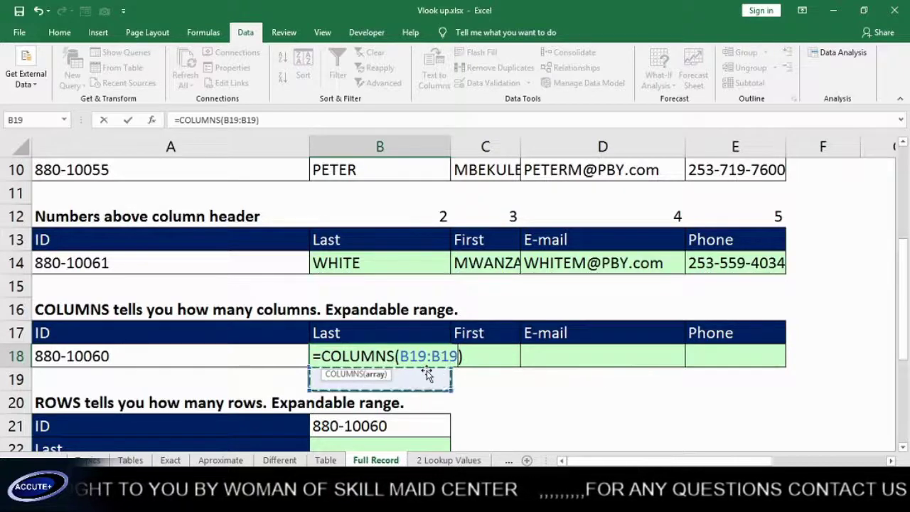
{"action": "key", "text": "Return"}
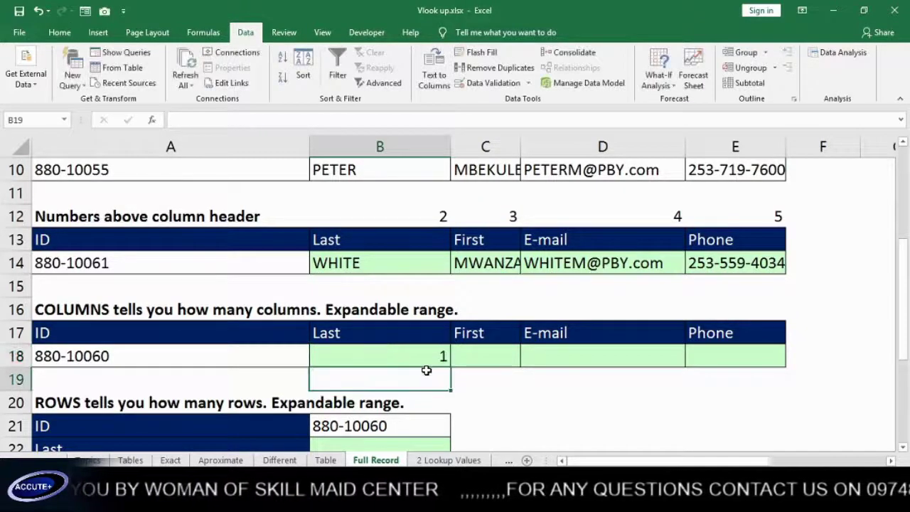
Step: Fill the COLUMNS formula from B18 across to C18:E18 and examine the copied range reference in C18
{"action": "left_click", "coordinate": [440, 361]}
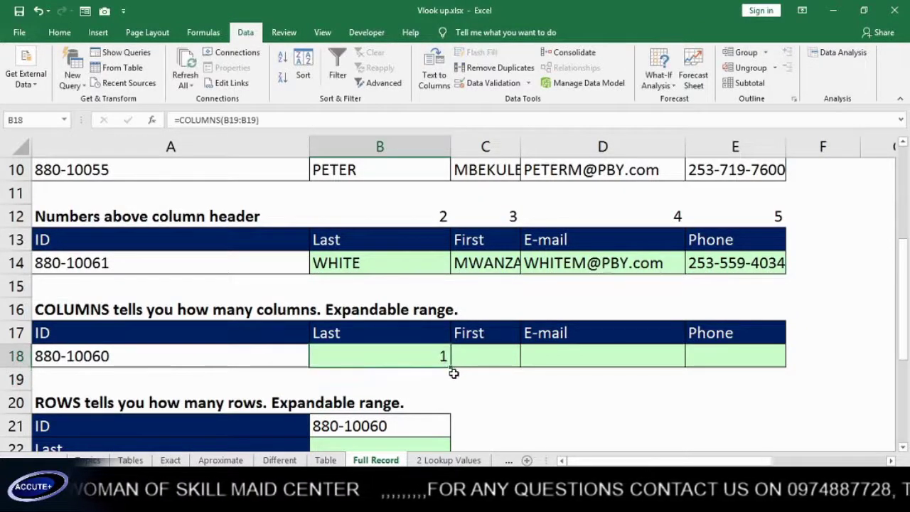
{"action": "left_click_drag", "start_coordinate": [451, 366], "coordinate": [741, 355]}
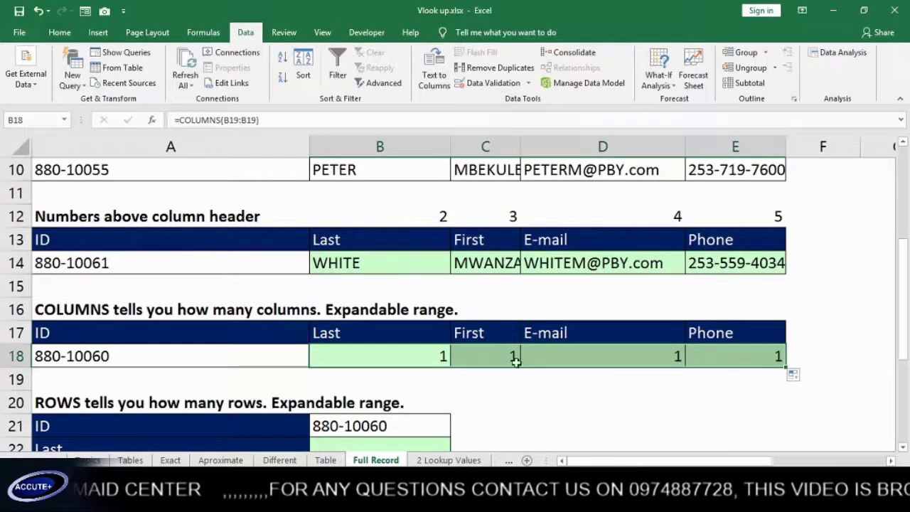
{"action": "double_click", "coordinate": [481, 357]}
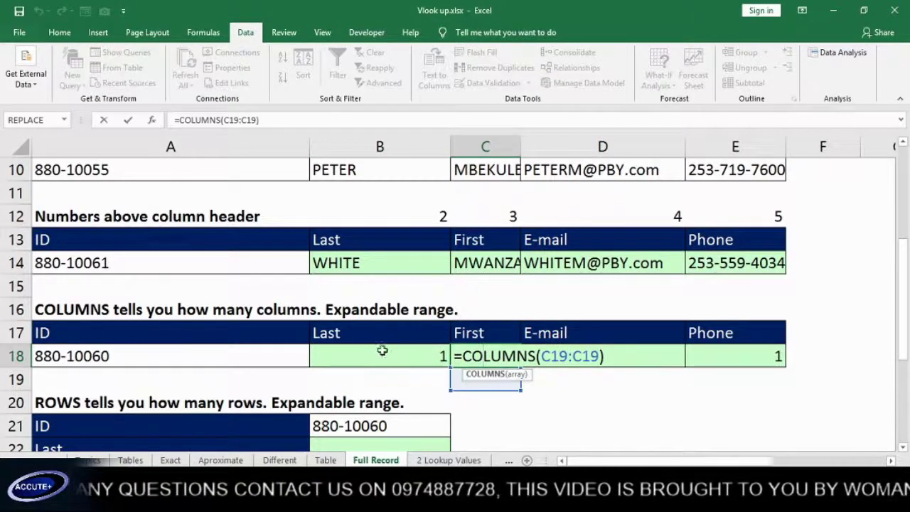
{"action": "key", "text": "Return"}
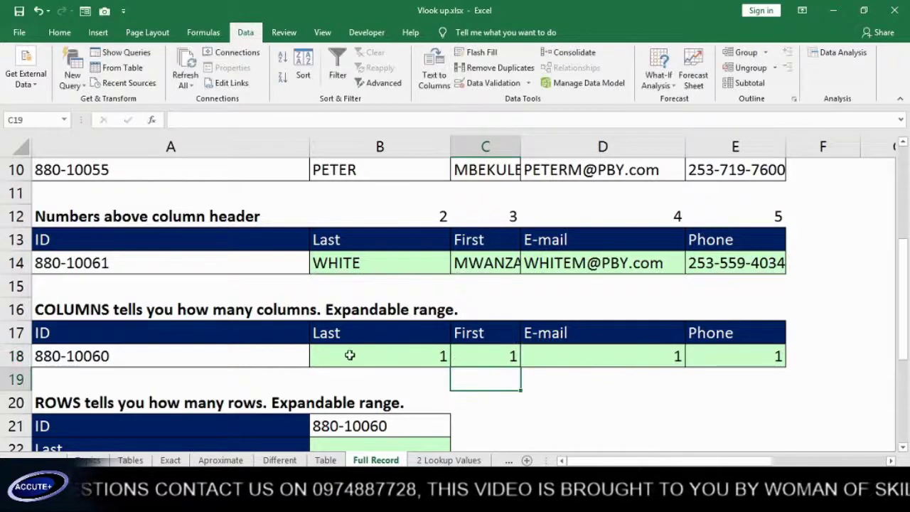
Step: Lock the starting column of the range in B18 so the formula reads =COLUMNS($B19:B19)
{"action": "left_click", "coordinate": [350, 355]}
{"action": "double_click", "coordinate": [346, 356]}
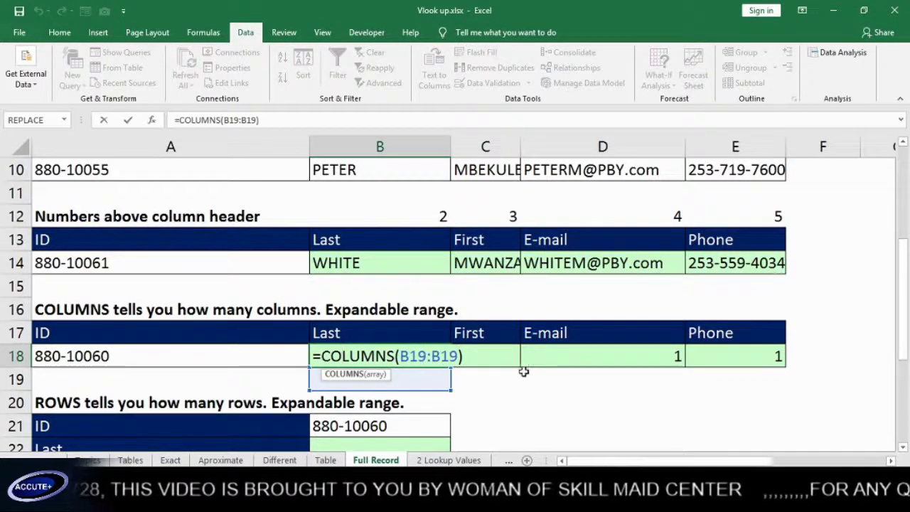
{"action": "left_click", "coordinate": [400, 355]}
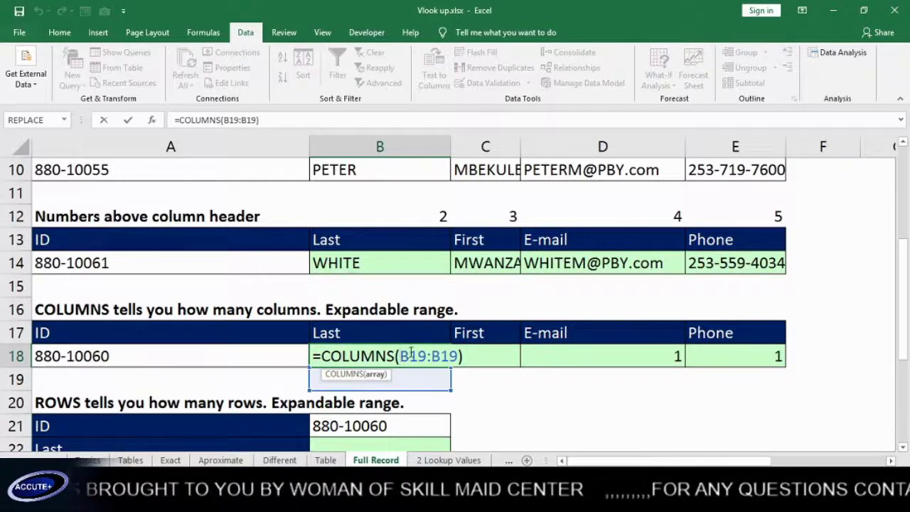
{"action": "type", "text": "$"}
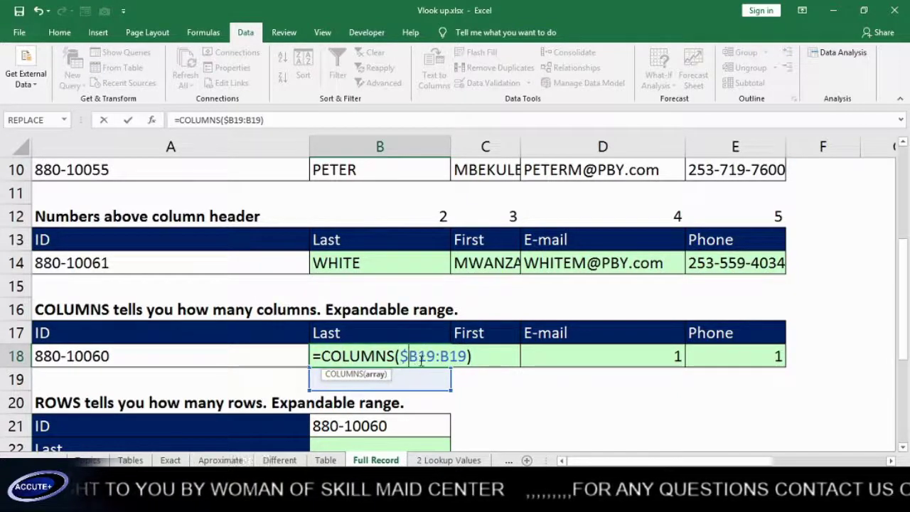
{"action": "key", "text": "Return"}
{"action": "left_click", "coordinate": [411, 355]}
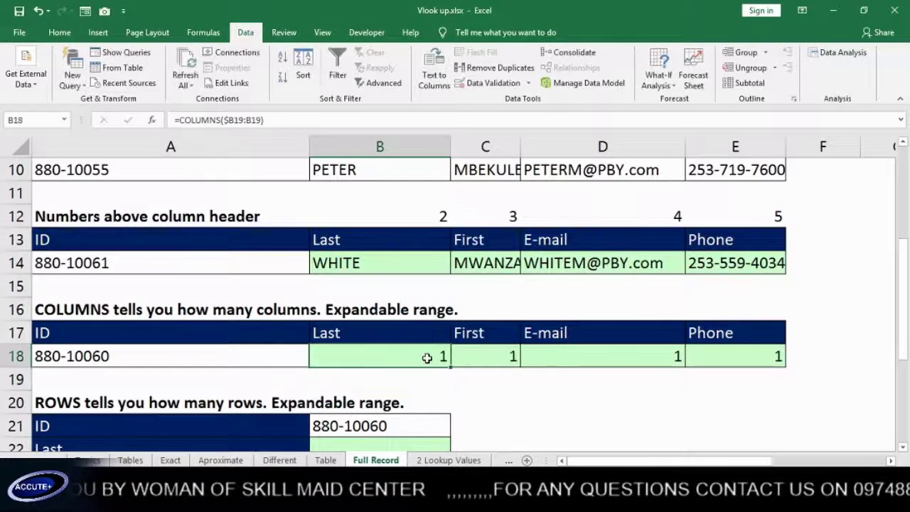
Step: Fill the COLUMNS formula with the locked starting column from B18 across to E18
{"action": "left_click_drag", "start_coordinate": [450, 371], "coordinate": [737, 349]}
{"action": "left_click", "coordinate": [445, 359]}
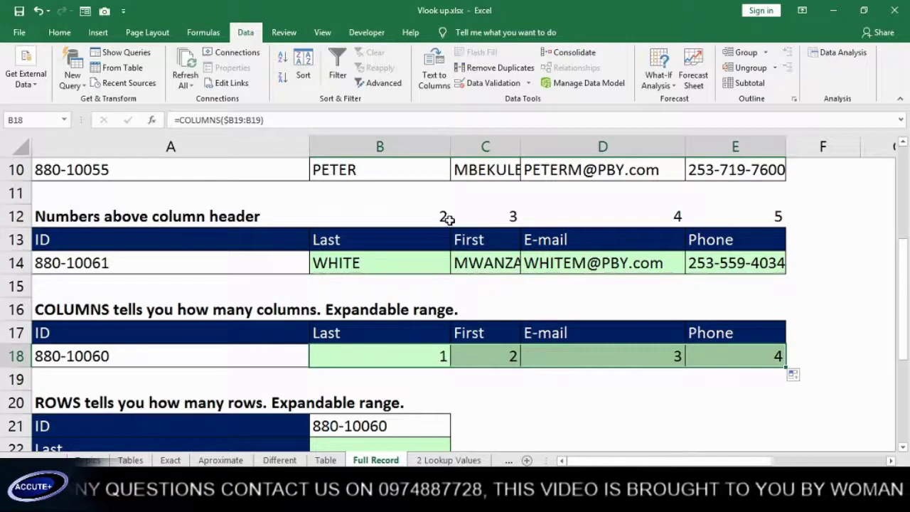
Step: Add +1 to the formula in B18 so it reads =COLUMNS($B19:B19)+1, and fill it across to E18
{"action": "double_click", "coordinate": [405, 352]}
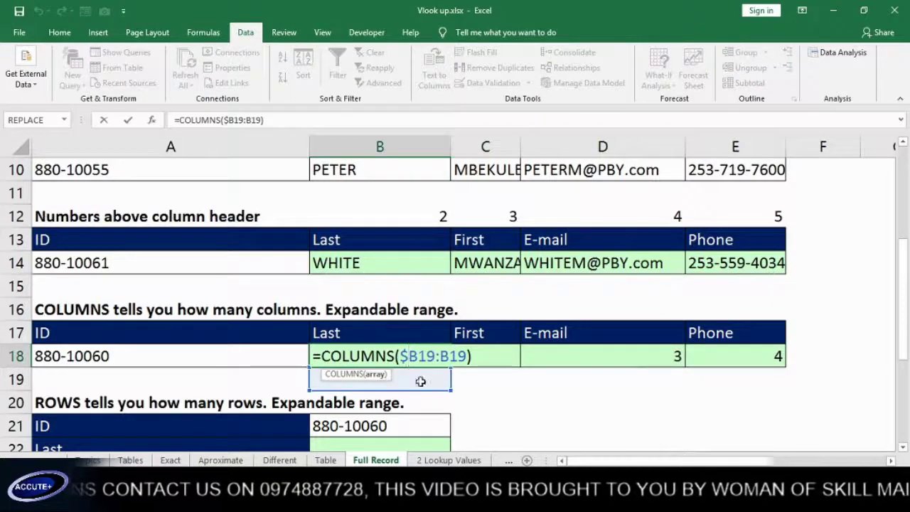
{"action": "left_click", "coordinate": [479, 355]}
{"action": "type", "text": "+1"}
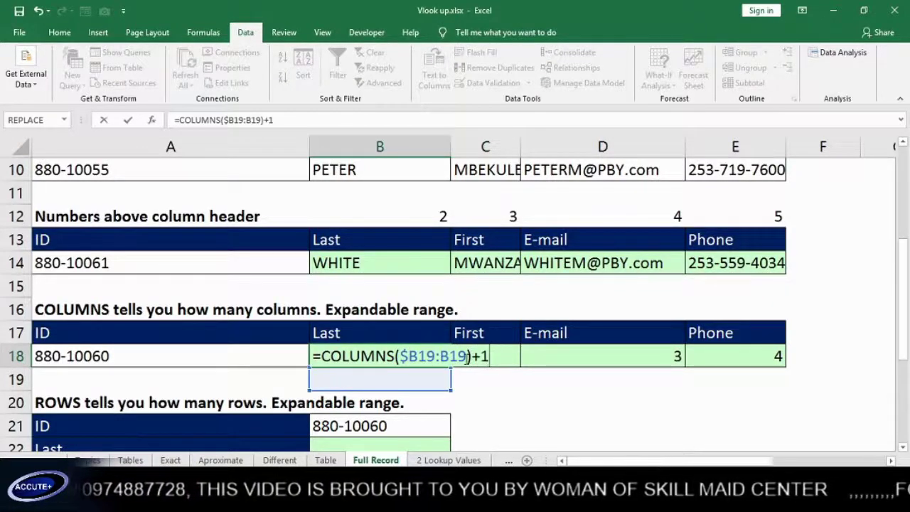
{"action": "key", "text": "ctrl+Return"}
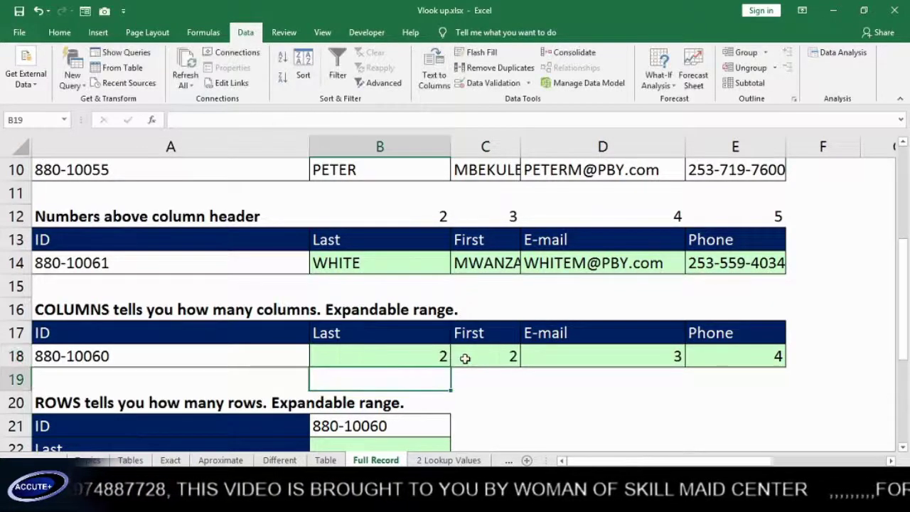
{"action": "left_click_drag", "start_coordinate": [449, 367], "coordinate": [761, 344]}
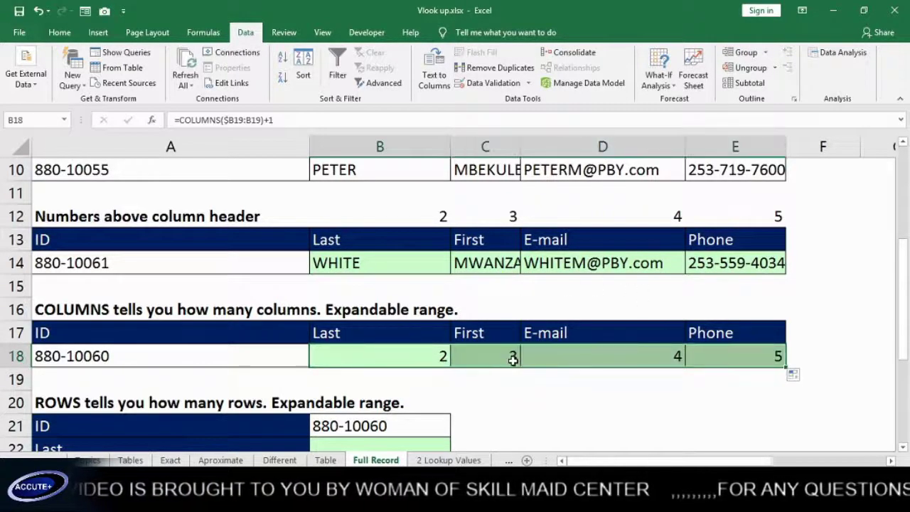
Step: Insert a VLOOKUP function before COLUMNS in the B18 formula, with the absolute reference $A$18 as lookup value
{"action": "left_click", "coordinate": [416, 360]}
{"action": "double_click", "coordinate": [416, 360]}
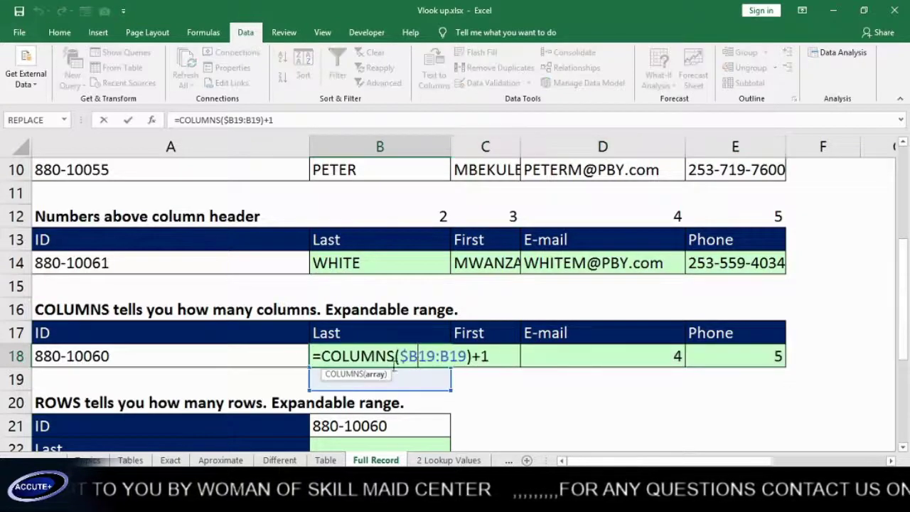
{"action": "scroll", "coordinate": [407, 268], "scroll_direction": "up", "scroll_amount": 2}
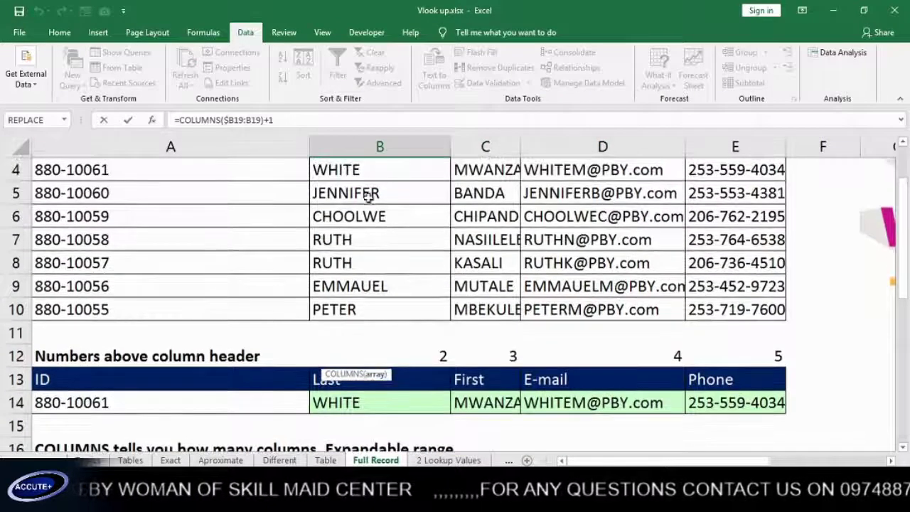
{"action": "scroll", "coordinate": [366, 193], "scroll_direction": "up", "scroll_amount": 1}
{"action": "scroll", "coordinate": [369, 239], "scroll_direction": "down", "scroll_amount": 6}
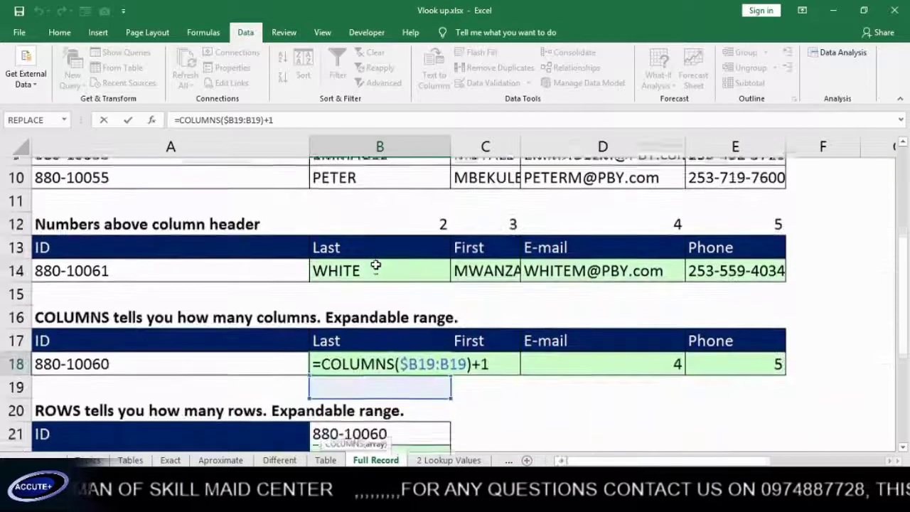
{"action": "scroll", "coordinate": [474, 223], "scroll_direction": "up", "scroll_amount": 2}
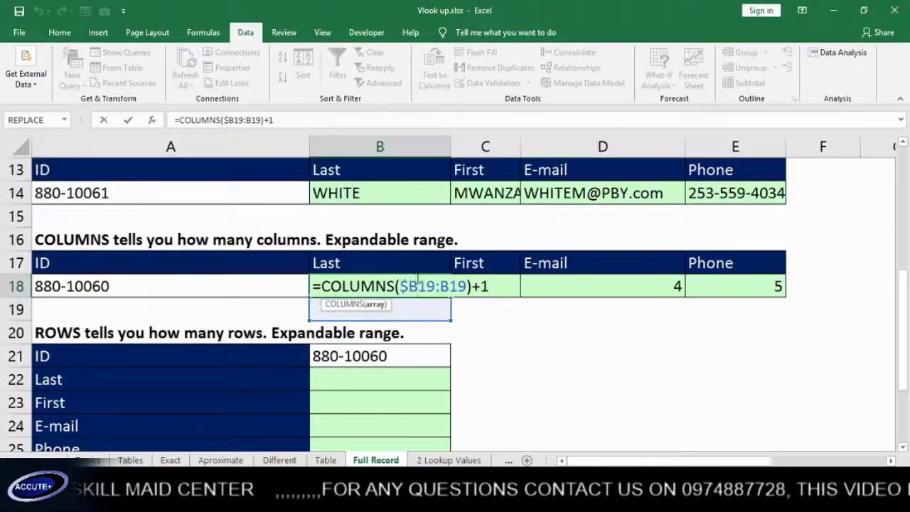
{"action": "left_click", "coordinate": [323, 285]}
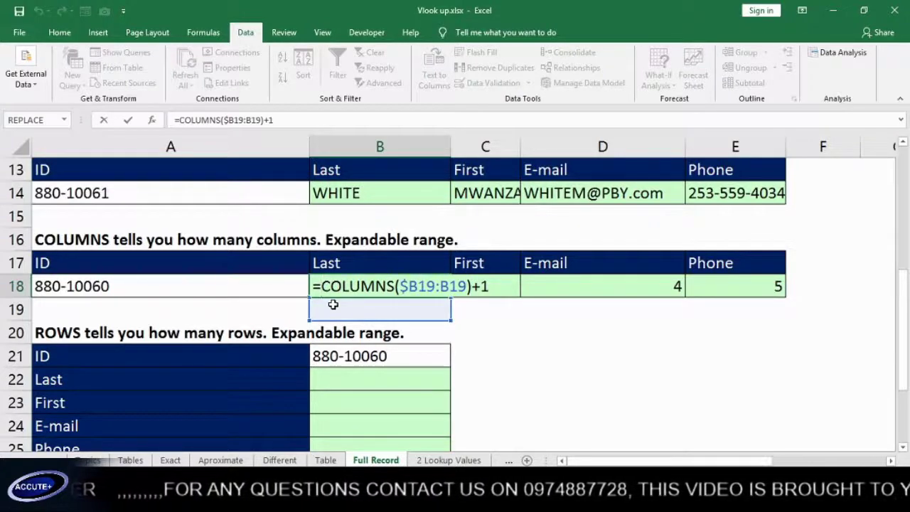
{"action": "type", "text": "vl"}
{"action": "key", "text": "Tab"}
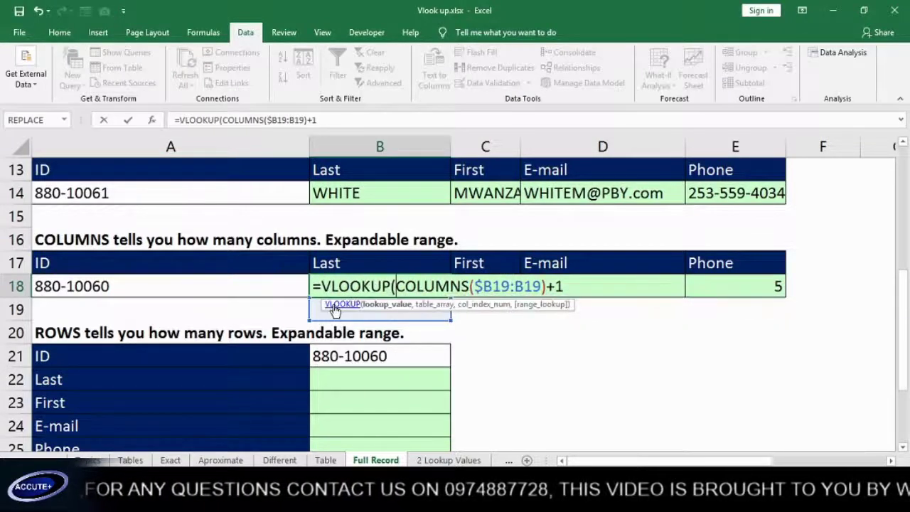
{"action": "left_click", "coordinate": [226, 286]}
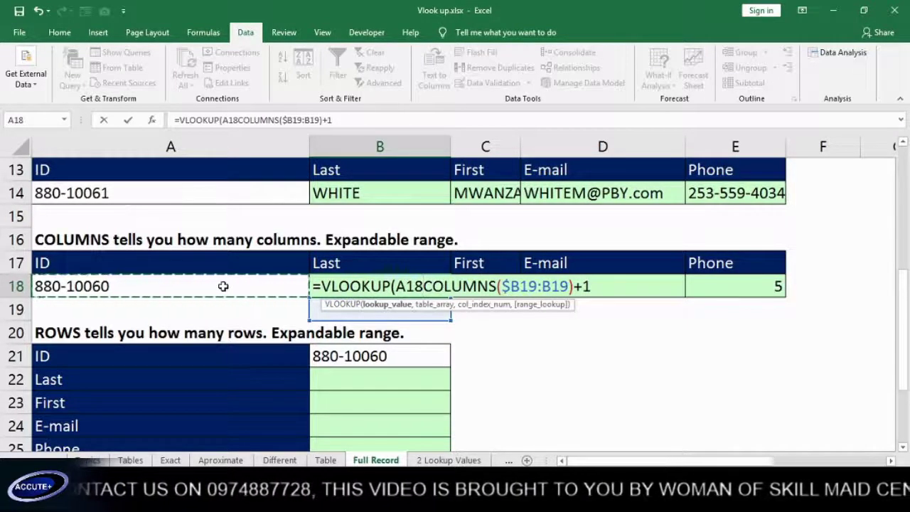
{"action": "key", "text": "F4"}
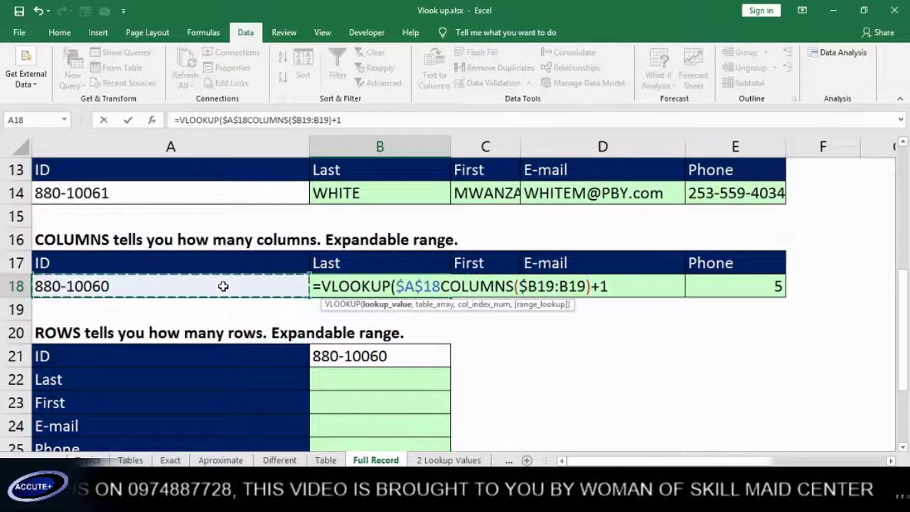
{"action": "type", "text": ","}
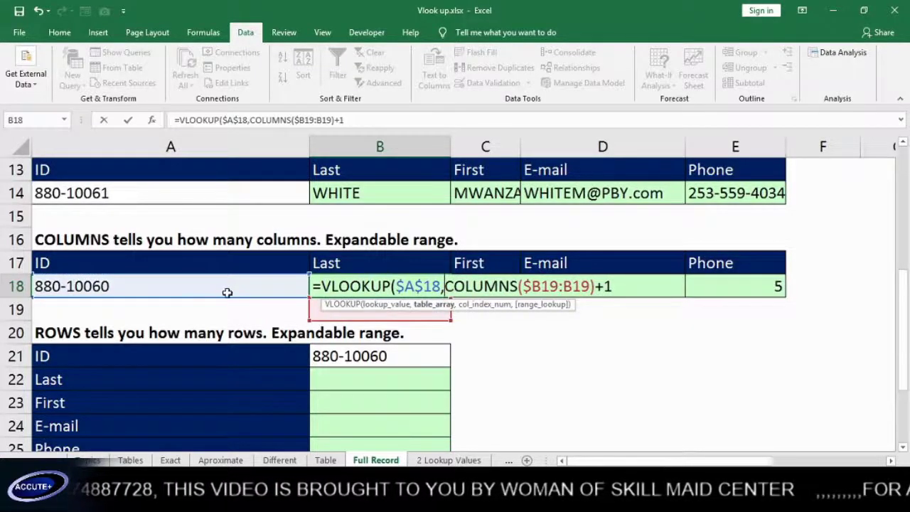
Step: Add the absolute range $A$4:$E$10 as the VLOOKUP table array, separated by a comma from the COLUMNS column index
{"action": "scroll", "coordinate": [315, 263], "scroll_direction": "up", "scroll_amount": 4}
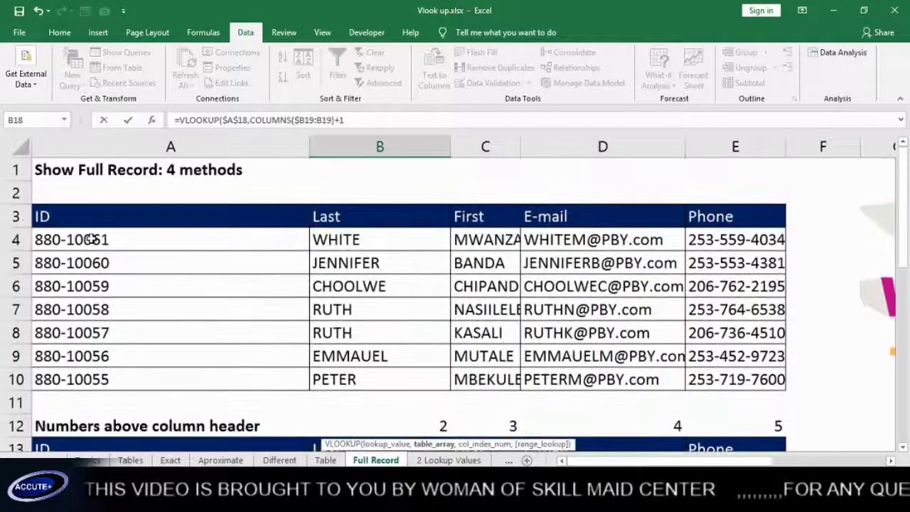
{"action": "left_click_drag", "start_coordinate": [97, 235], "coordinate": [699, 374]}
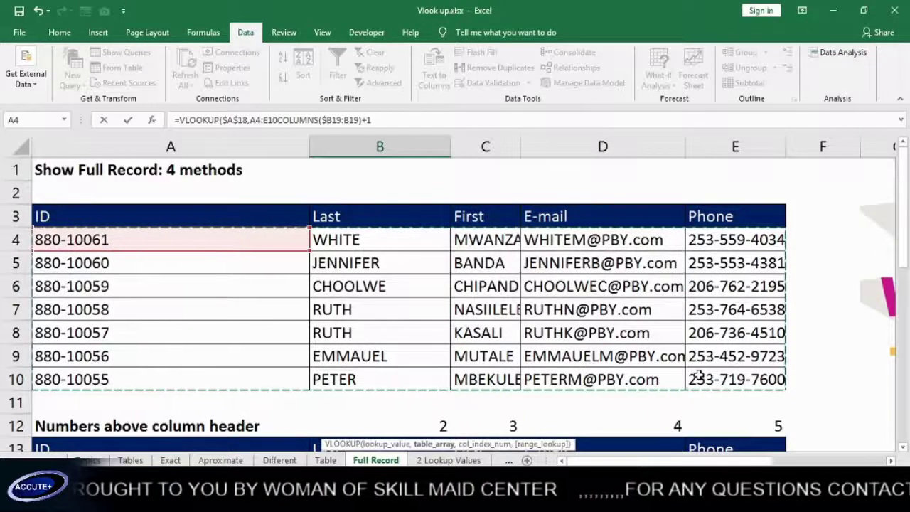
{"action": "key", "text": "F4"}
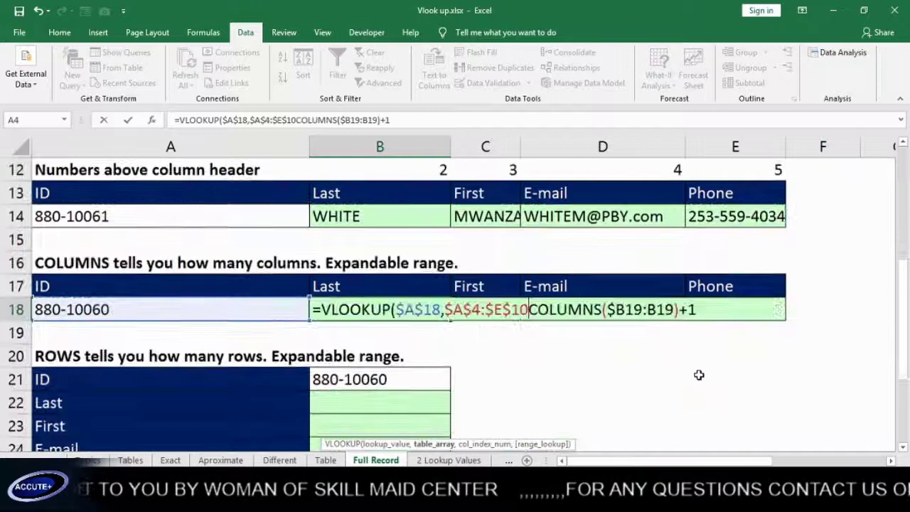
{"action": "left_click", "coordinate": [535, 307]}
{"action": "type", "text": ","}
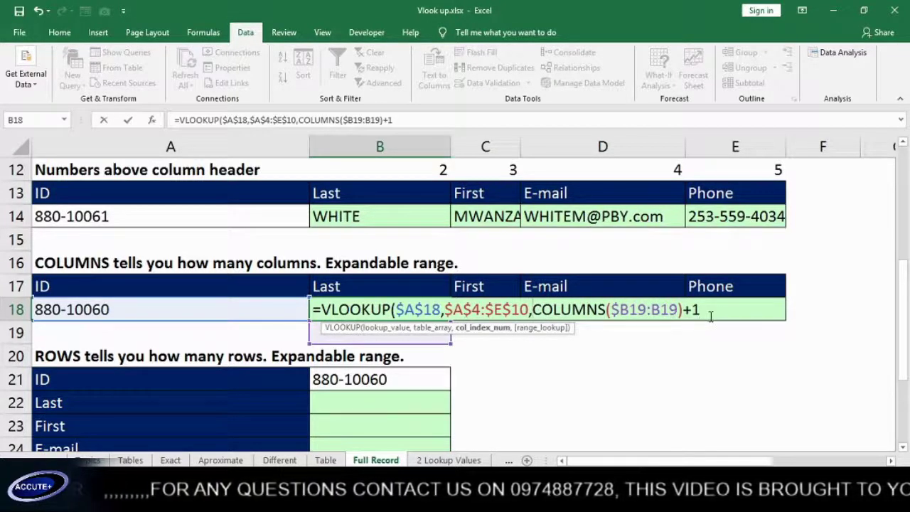
Step: Complete the B18 VLOOKUP with FALSE for exact match and fill the formula across to E18
{"action": "type", "text": ","}
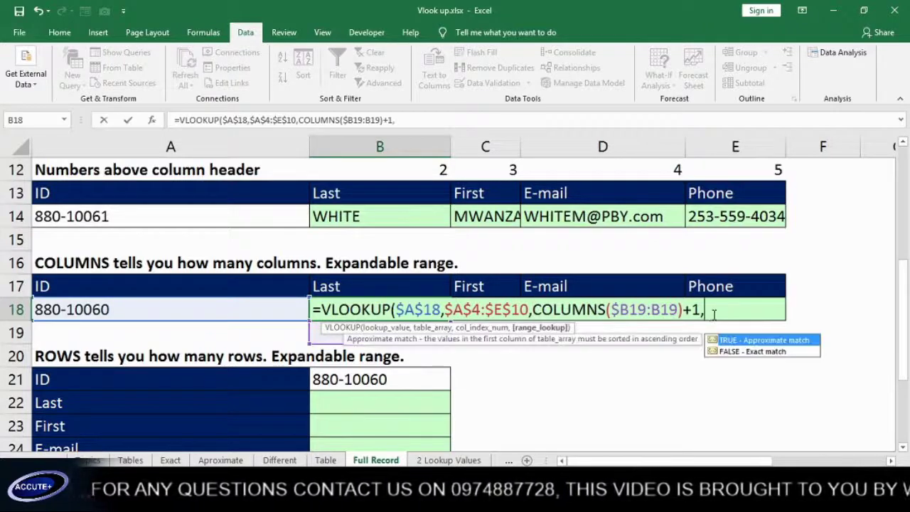
{"action": "left_click", "coordinate": [736, 352]}
{"action": "double_click", "coordinate": [736, 351]}
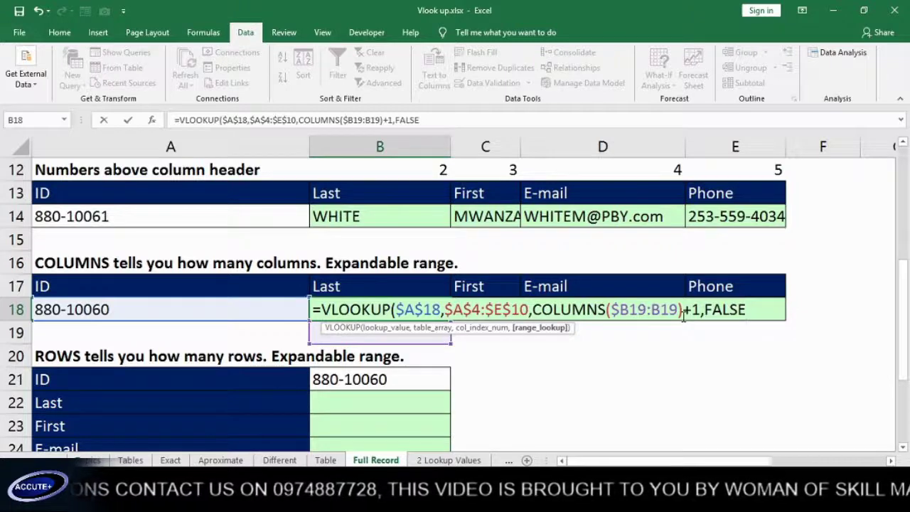
{"action": "type", "text": ")"}
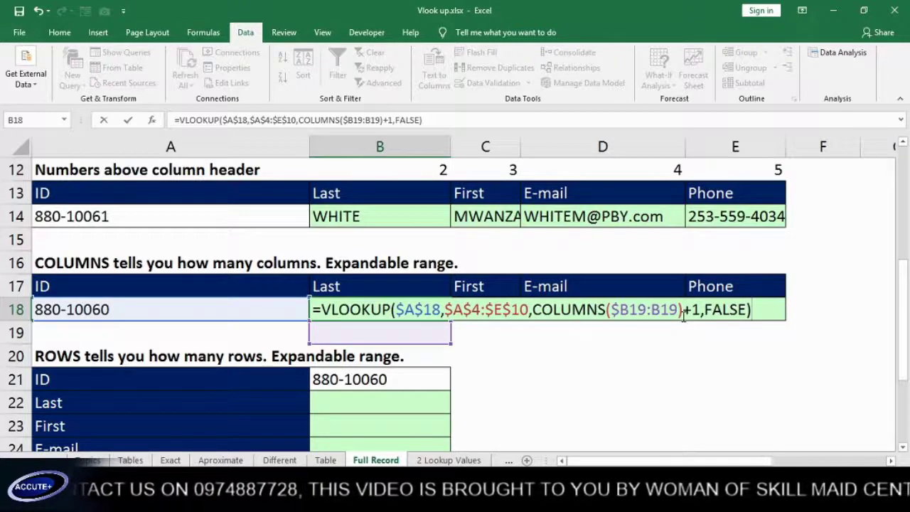
{"action": "key", "text": "Return"}
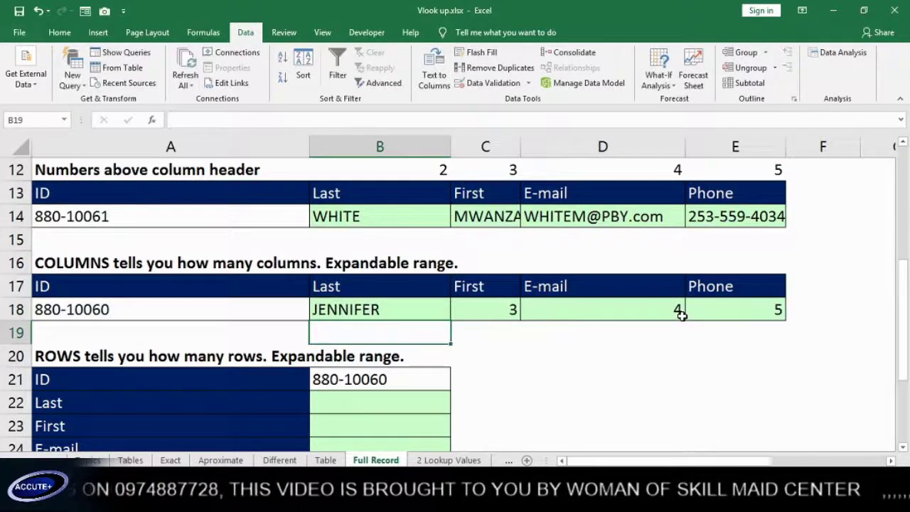
{"action": "left_click", "coordinate": [430, 314]}
{"action": "left_click_drag", "start_coordinate": [452, 323], "coordinate": [782, 321]}
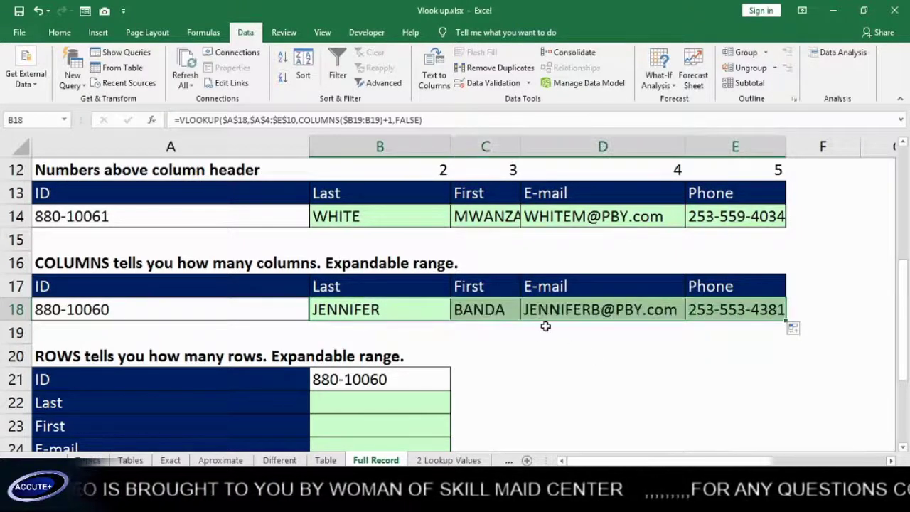
Step: Change the lookup ID in A18 to the first entry of its dropdown list, matching the ID in A14
{"action": "scroll", "coordinate": [544, 327], "scroll_direction": "up", "scroll_amount": 1}
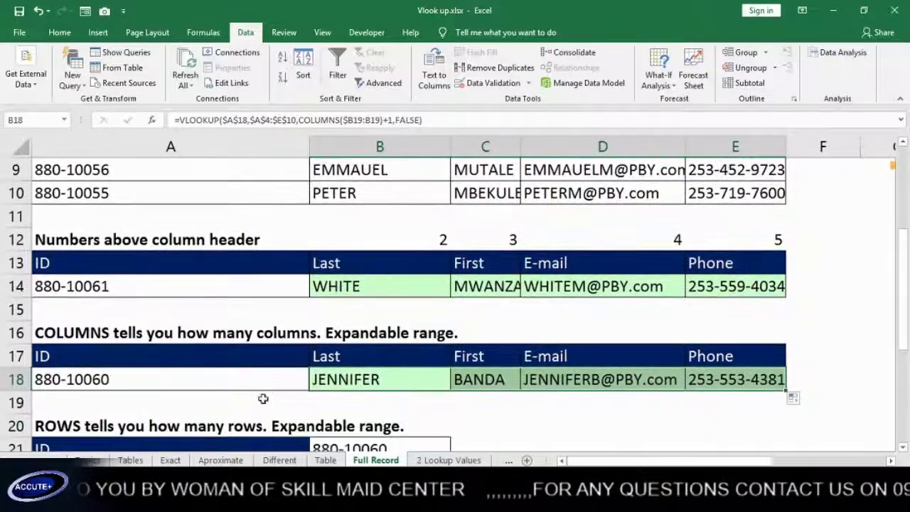
{"action": "left_click", "coordinate": [261, 382]}
{"action": "left_click", "coordinate": [318, 385]}
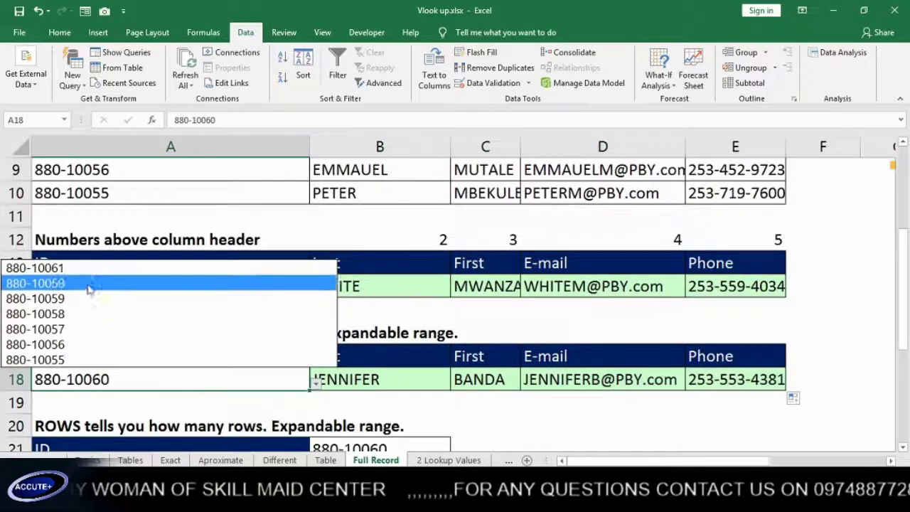
{"action": "left_click", "coordinate": [36, 268]}
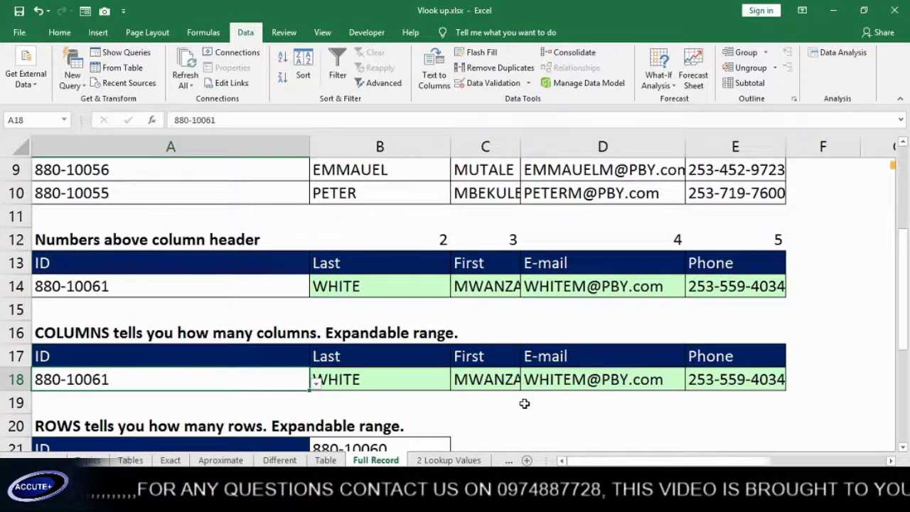
Step: Examine the copied VLOOKUP formula and its expanded COLUMNS range in D18, under E-mail
{"action": "left_click", "coordinate": [590, 378]}
{"action": "double_click", "coordinate": [560, 383]}
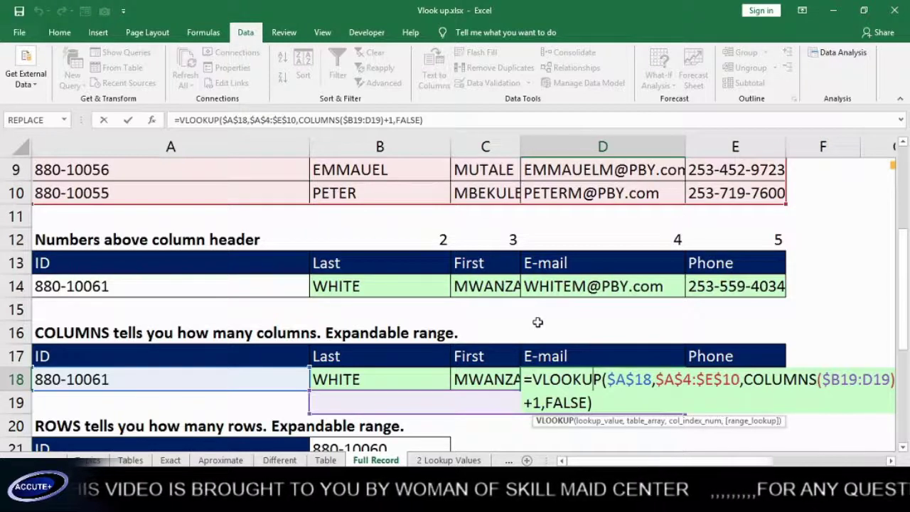
{"action": "key", "text": "Return"}
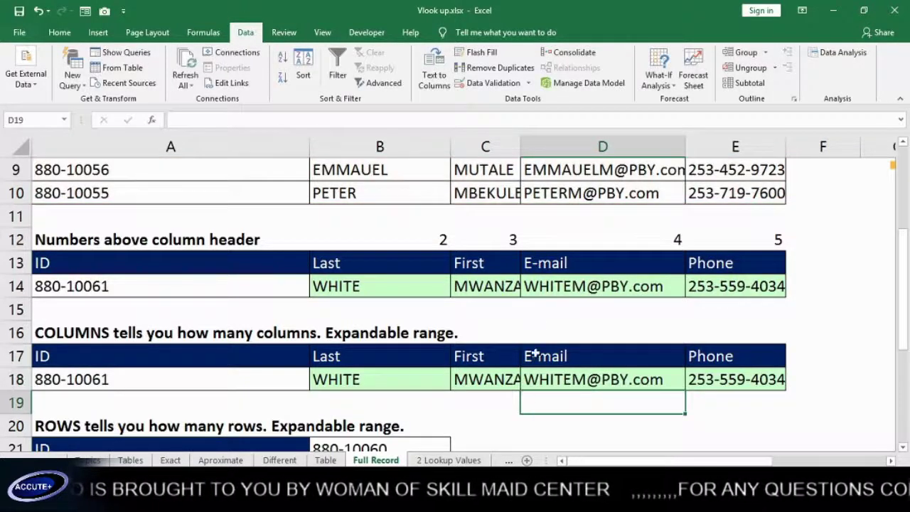
Step: Enter =ROWS(C22:C22) in B22, the Last cell of the ROWS section
{"action": "scroll", "coordinate": [529, 352], "scroll_direction": "down", "scroll_amount": 1}
{"action": "scroll", "coordinate": [526, 350], "scroll_direction": "down", "scroll_amount": 1}
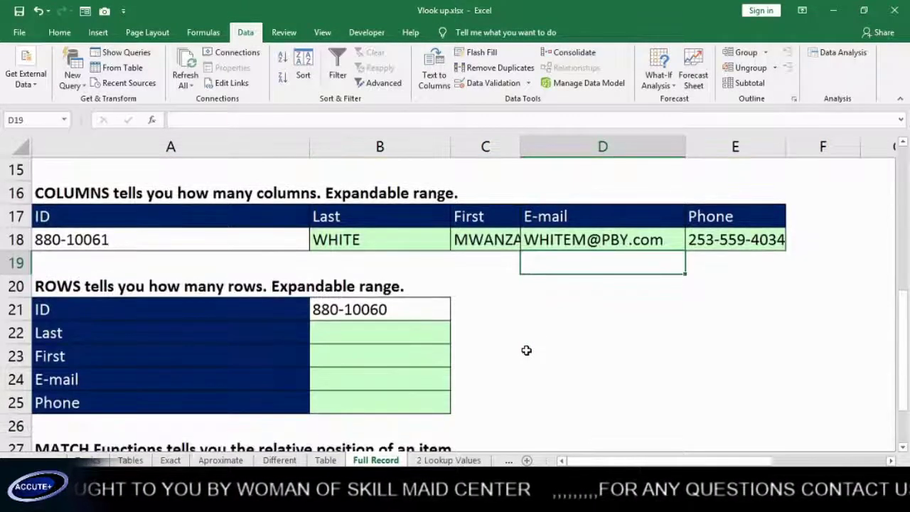
{"action": "scroll", "coordinate": [526, 350], "scroll_direction": "up", "scroll_amount": 2}
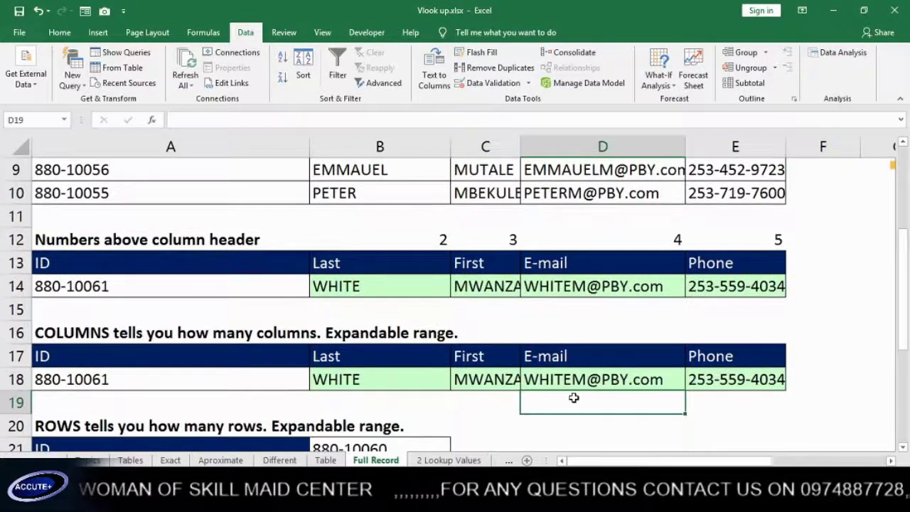
{"action": "scroll", "coordinate": [573, 397], "scroll_direction": "down", "scroll_amount": 1}
{"action": "scroll", "coordinate": [466, 372], "scroll_direction": "down", "scroll_amount": 1}
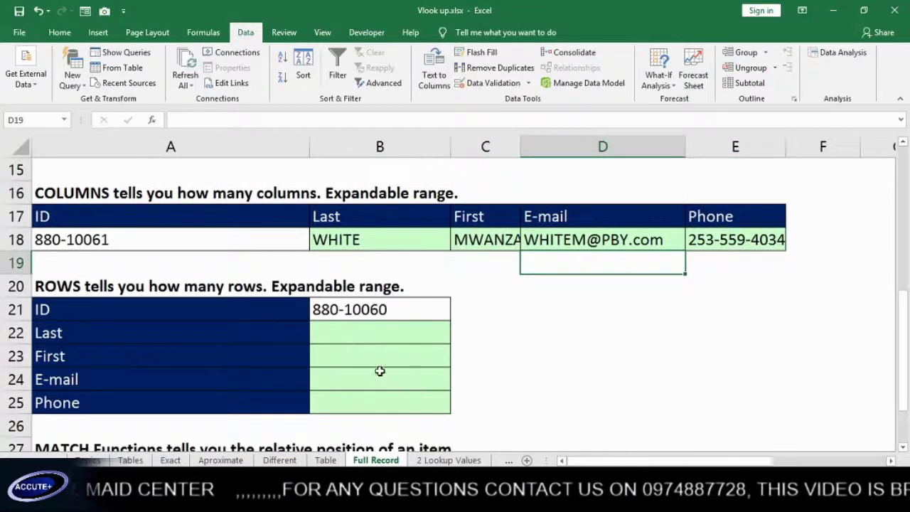
{"action": "left_click", "coordinate": [362, 336]}
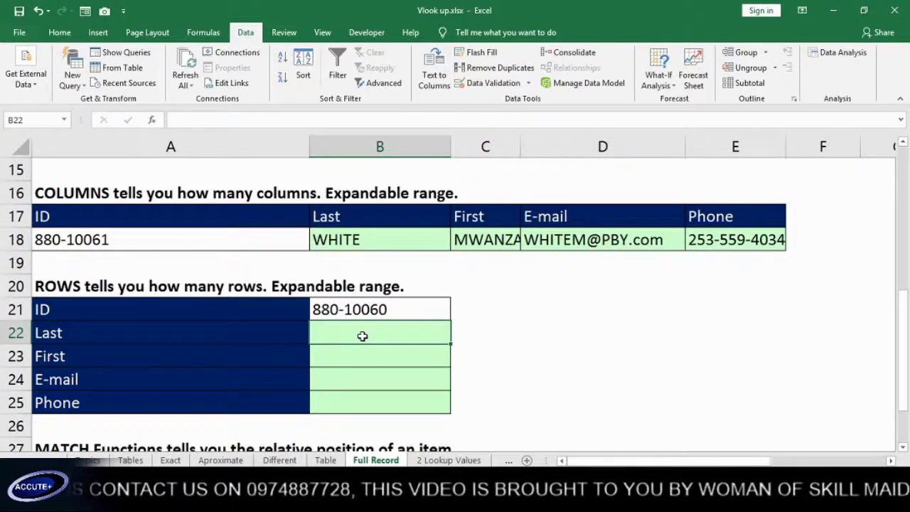
{"action": "type", "text": "="}
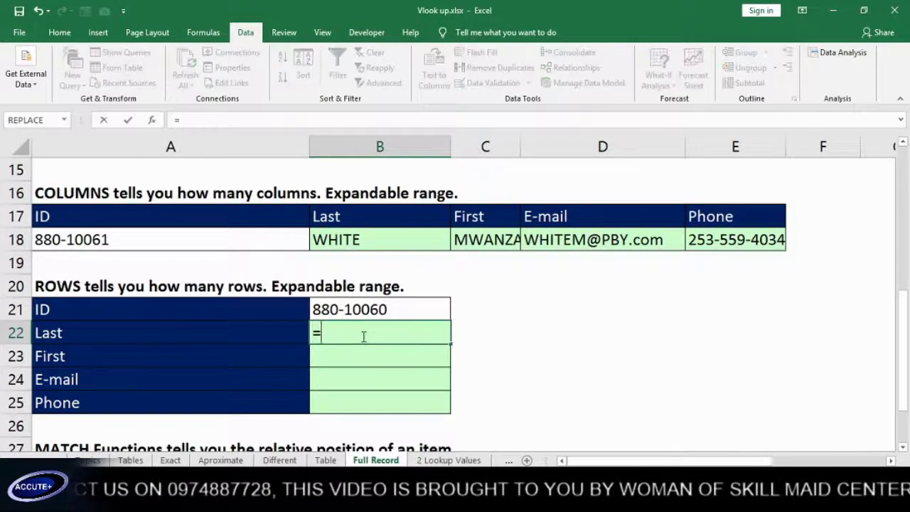
{"action": "type", "text": "row"}
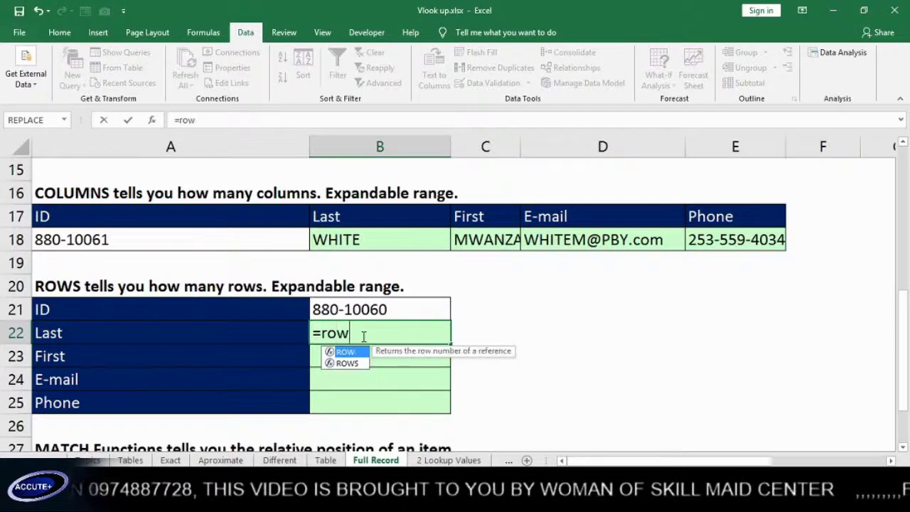
{"action": "type", "text": "s"}
{"action": "key", "text": "Tab"}
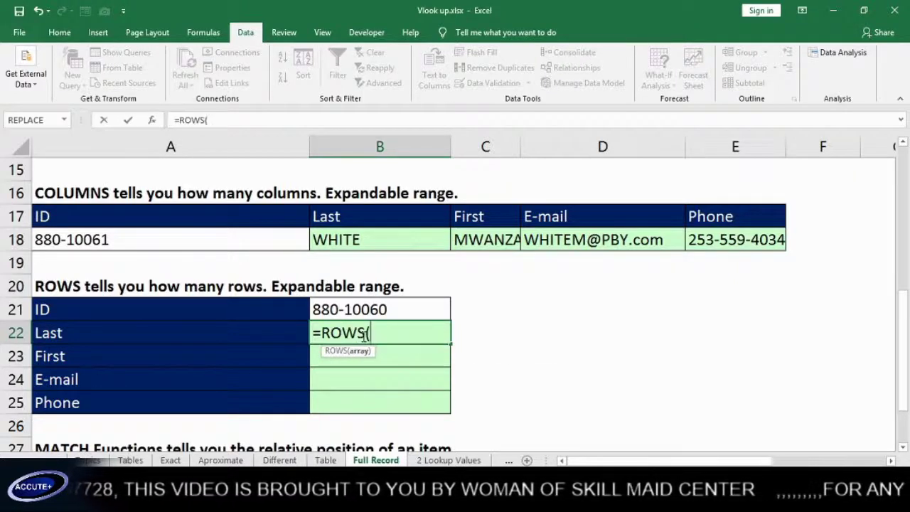
{"action": "left_click", "coordinate": [466, 329]}
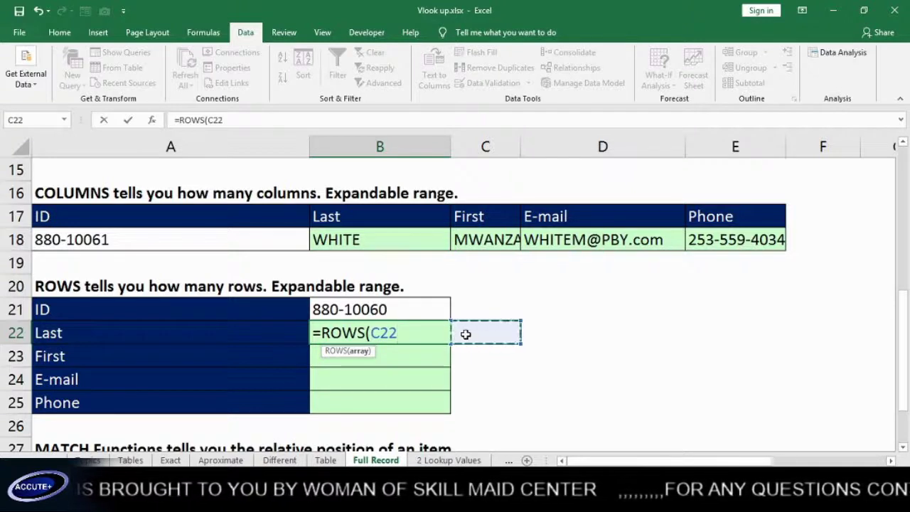
{"action": "type", "text": ":"}
{"action": "left_click", "coordinate": [466, 334]}
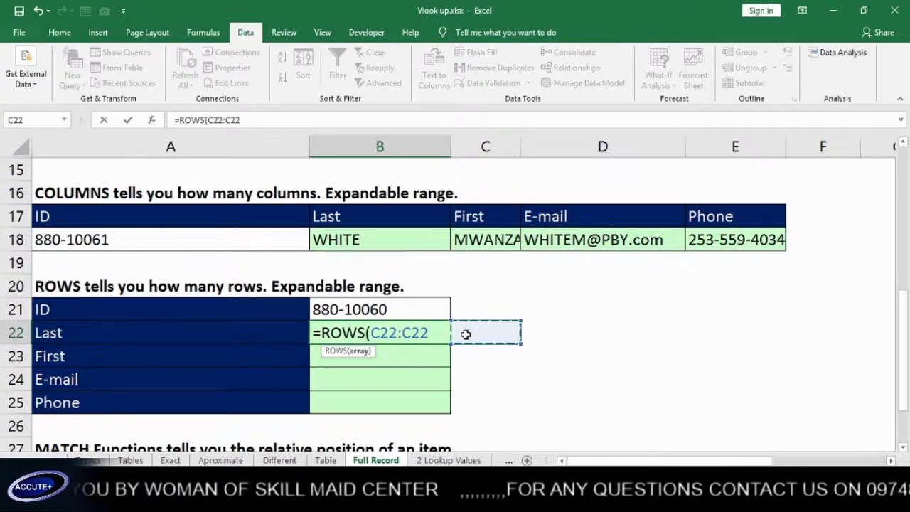
{"action": "type", "text": ")"}
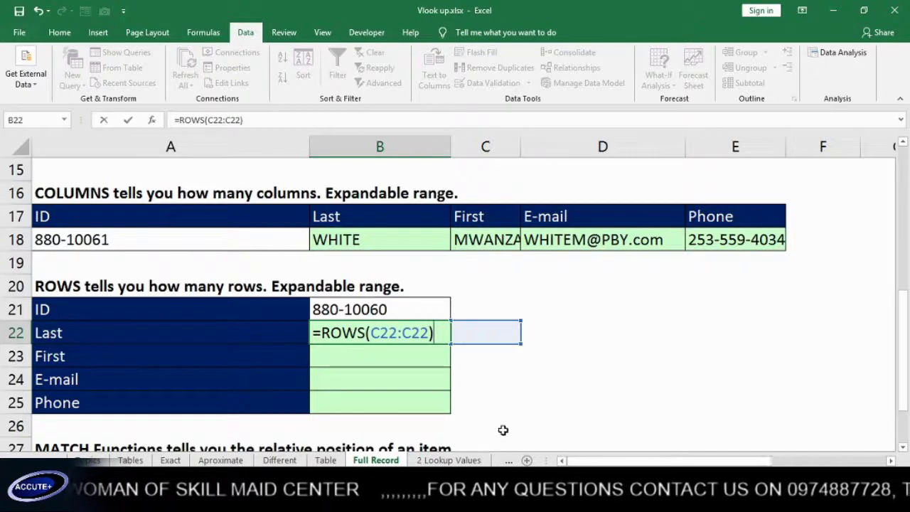
Step: Lock the starting row of the B22 range as C$22:C22 and fill the ROWS formula down to B25
{"action": "double_click", "coordinate": [375, 332]}
{"action": "left_click", "coordinate": [381, 327]}
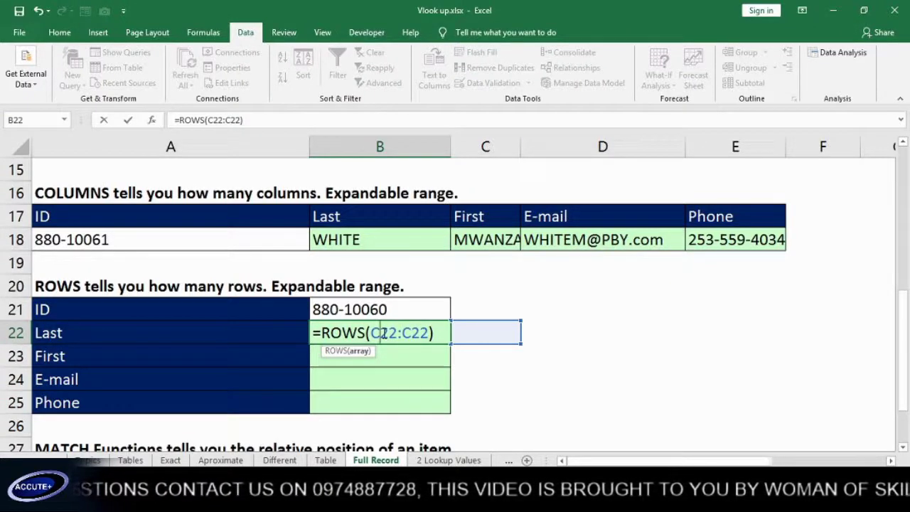
{"action": "type", "text": "$"}
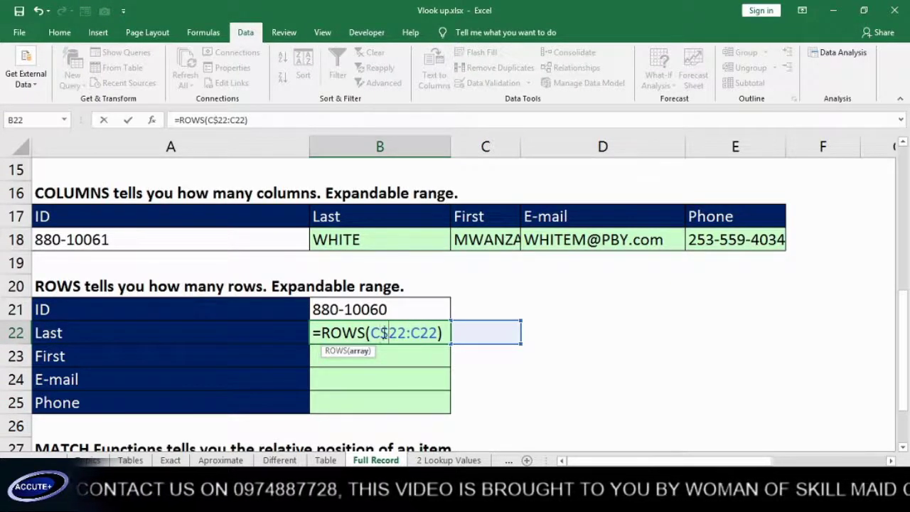
{"action": "key", "text": "ctrl+Return"}
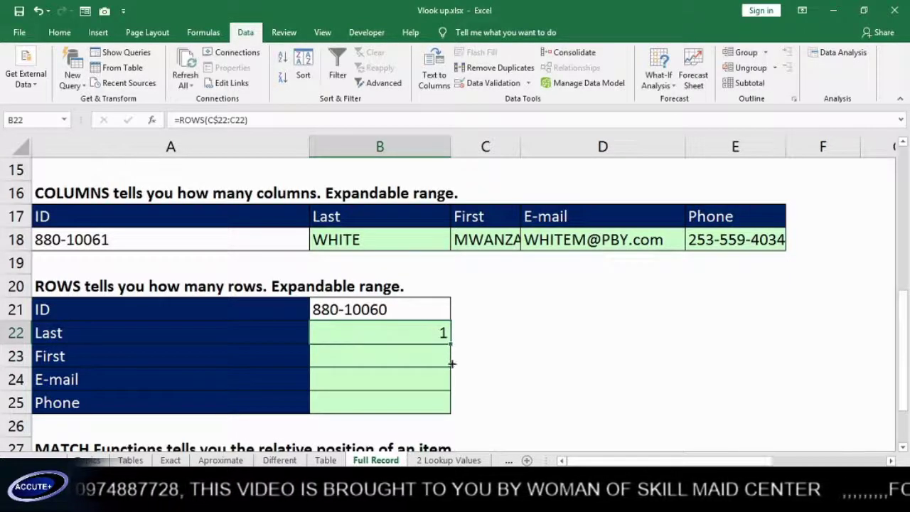
{"action": "left_click_drag", "start_coordinate": [452, 364], "coordinate": [454, 418]}
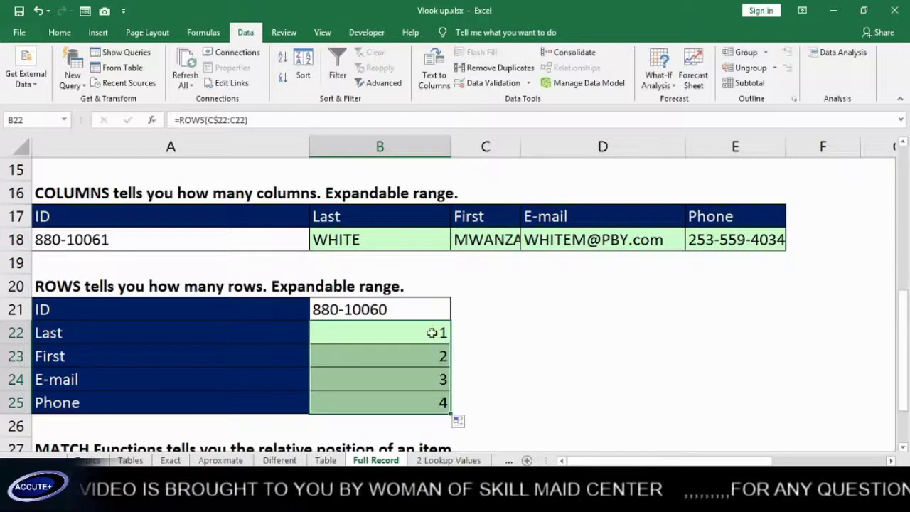
Step: Add +1 to the ROWS formula in B22 and fill it down to B25
{"action": "double_click", "coordinate": [431, 332]}
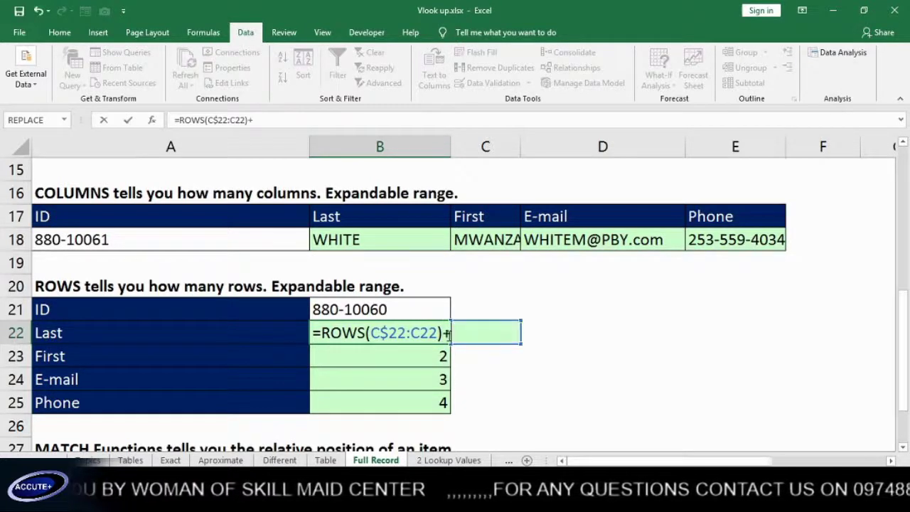
{"action": "type", "text": "+1"}
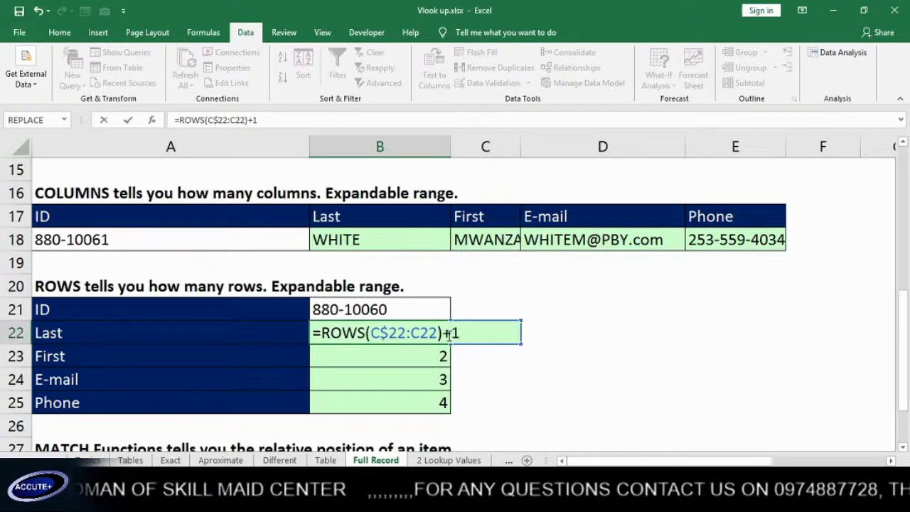
{"action": "key", "text": "Return"}
{"action": "left_click", "coordinate": [439, 332]}
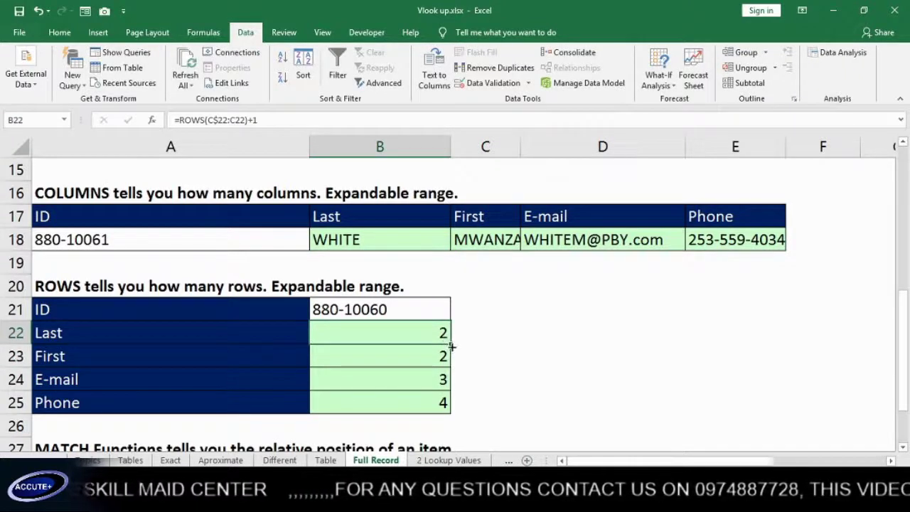
{"action": "left_click_drag", "start_coordinate": [452, 344], "coordinate": [448, 406]}
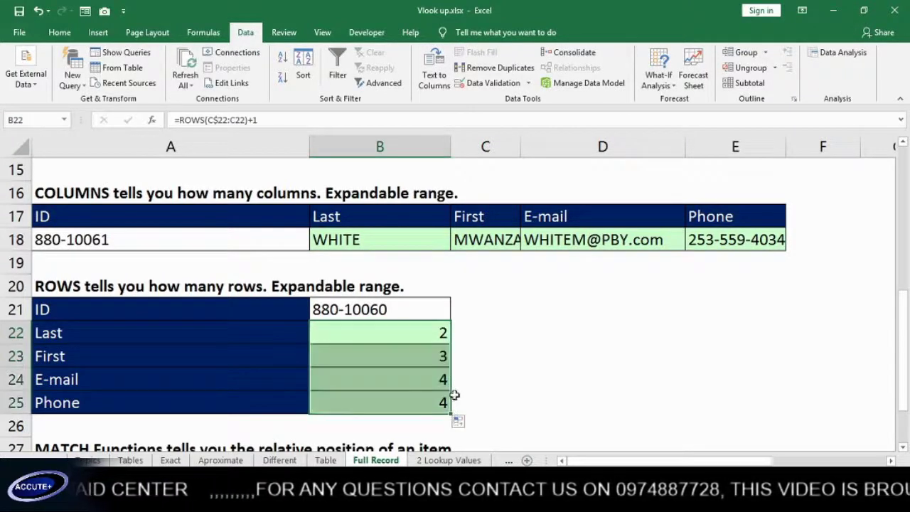
Step: Wrap the ROWS formula in B22 in a VLOOKUP with the absolute reference $B$21 as the lookup value
{"action": "double_click", "coordinate": [359, 331]}
{"action": "left_click", "coordinate": [325, 331]}
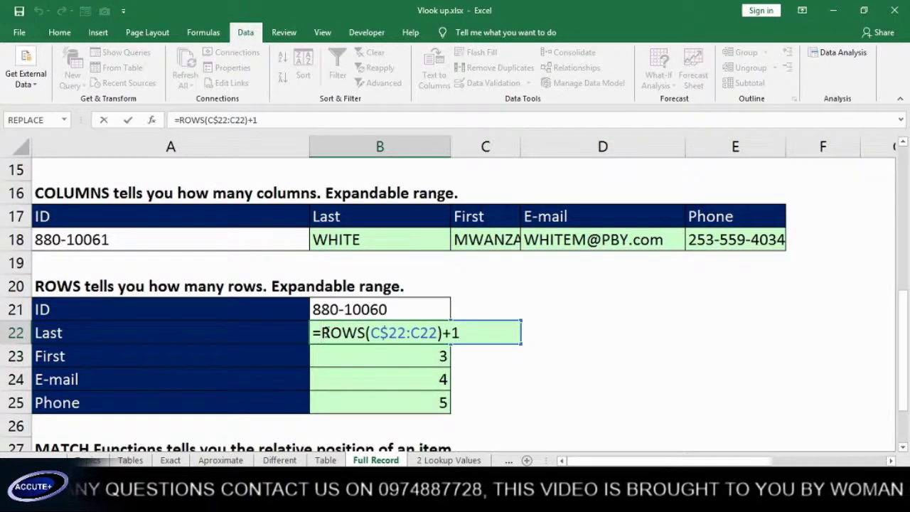
{"action": "type", "text": "vlo"}
{"action": "key", "text": "Tab"}
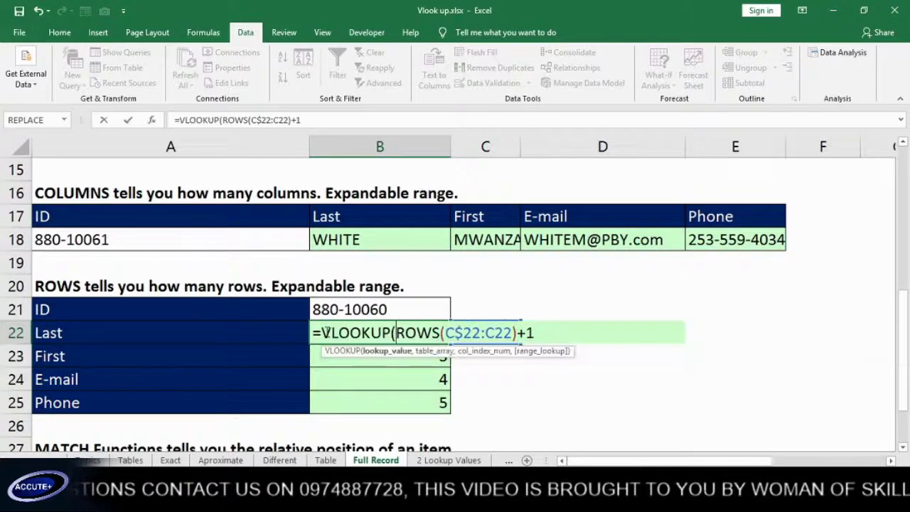
{"action": "left_click", "coordinate": [383, 308]}
{"action": "type", "text": ","}
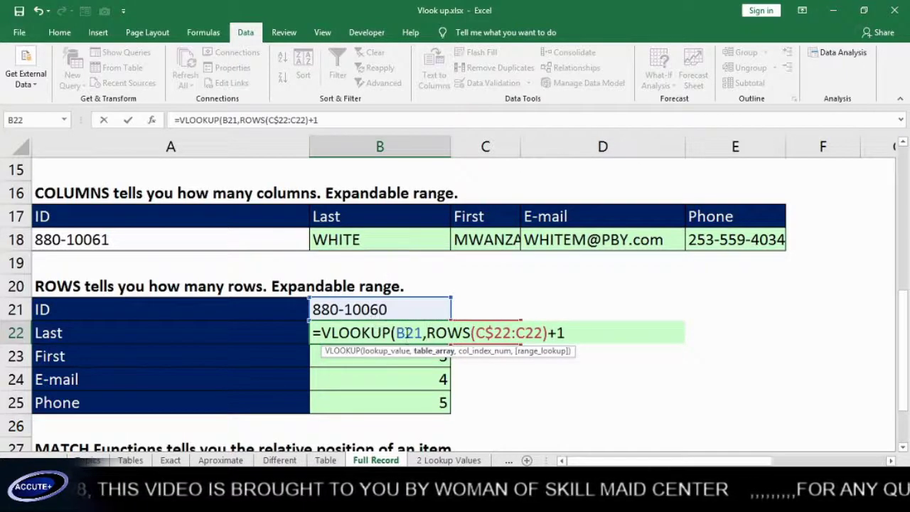
{"action": "left_click", "coordinate": [406, 333]}
{"action": "key", "text": "F4"}
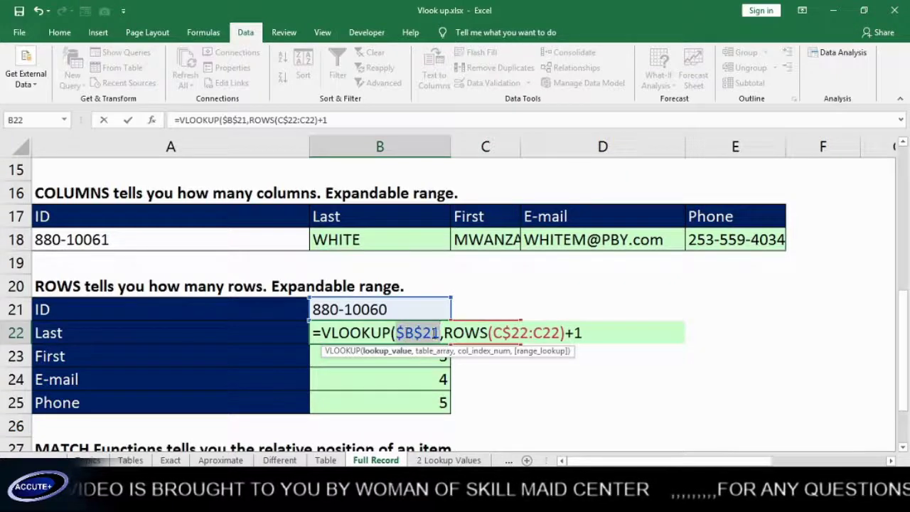
{"action": "left_click", "coordinate": [444, 332]}
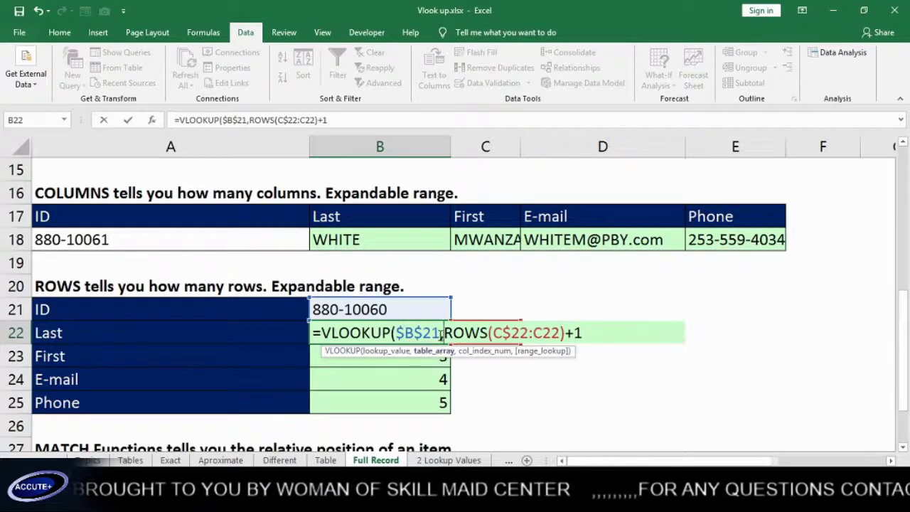
Step: Insert the absolute range $A$4:$E$10 as the VLOOKUP table array, separated by a comma from the ROWS column index
{"action": "scroll", "coordinate": [428, 352], "scroll_direction": "up", "scroll_amount": 3}
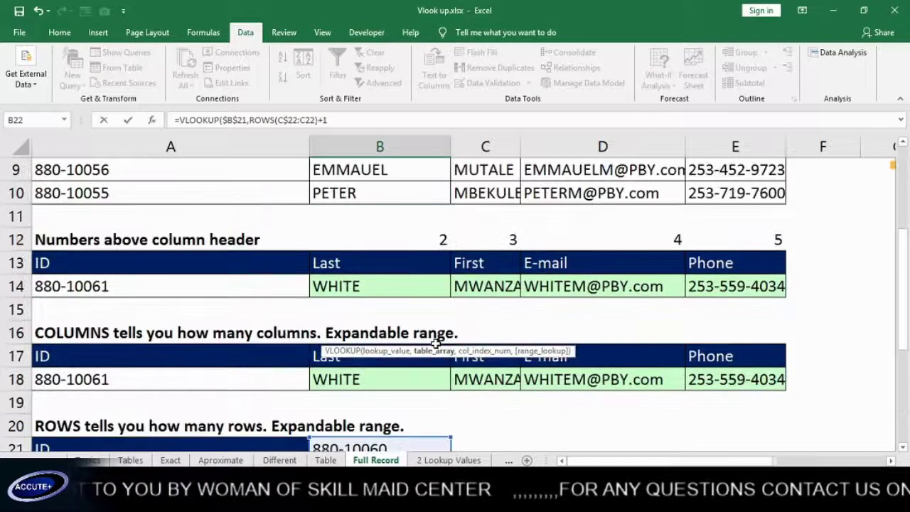
{"action": "scroll", "coordinate": [401, 310], "scroll_direction": "up", "scroll_amount": 2}
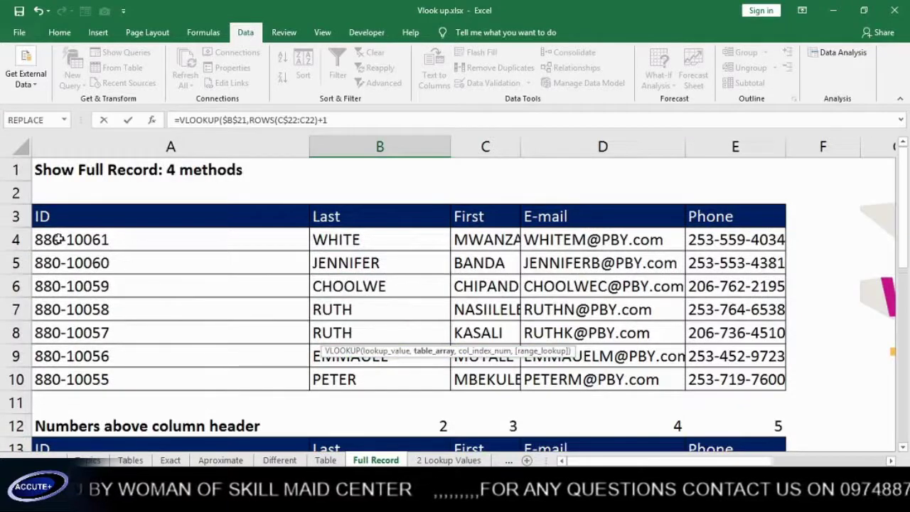
{"action": "left_click_drag", "start_coordinate": [60, 239], "coordinate": [743, 373]}
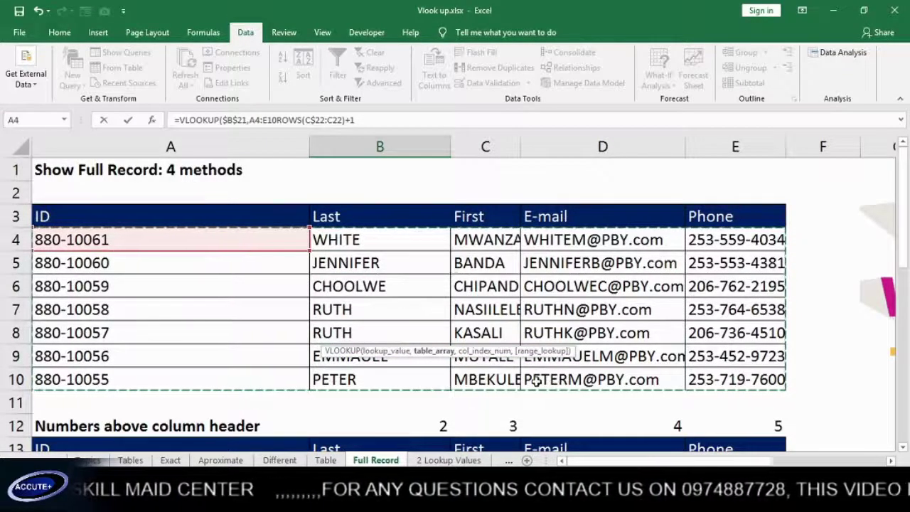
{"action": "key", "text": "F4"}
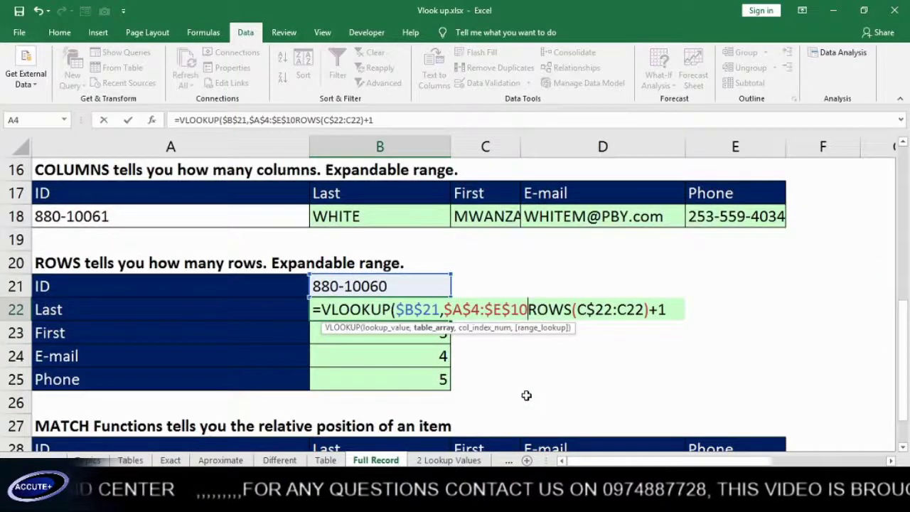
{"action": "type", "text": ","}
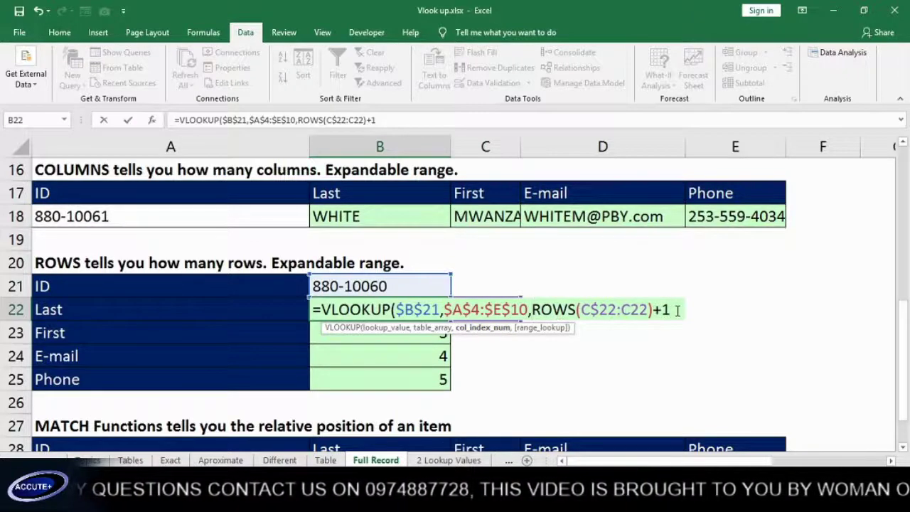
Step: Complete the B22 VLOOKUP with FALSE for exact match and fill the formula down to B25
{"action": "type", "text": ","}
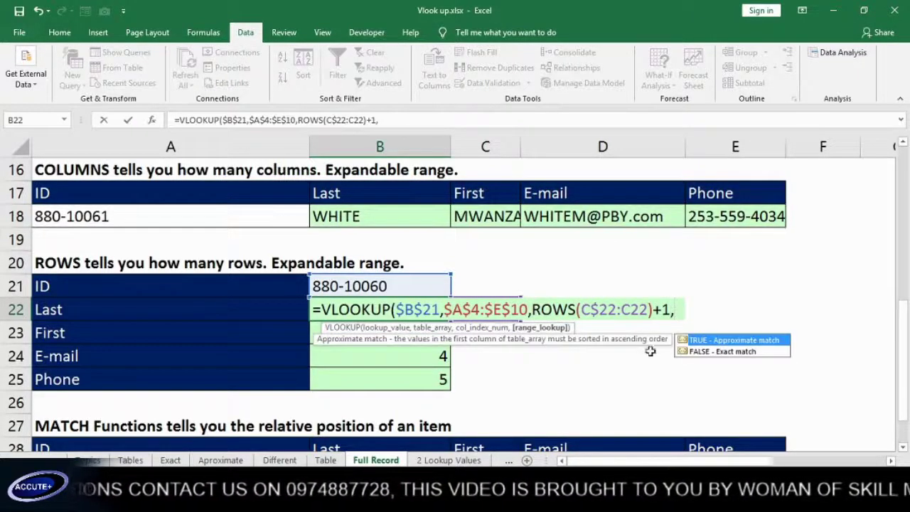
{"action": "double_click", "coordinate": [703, 353]}
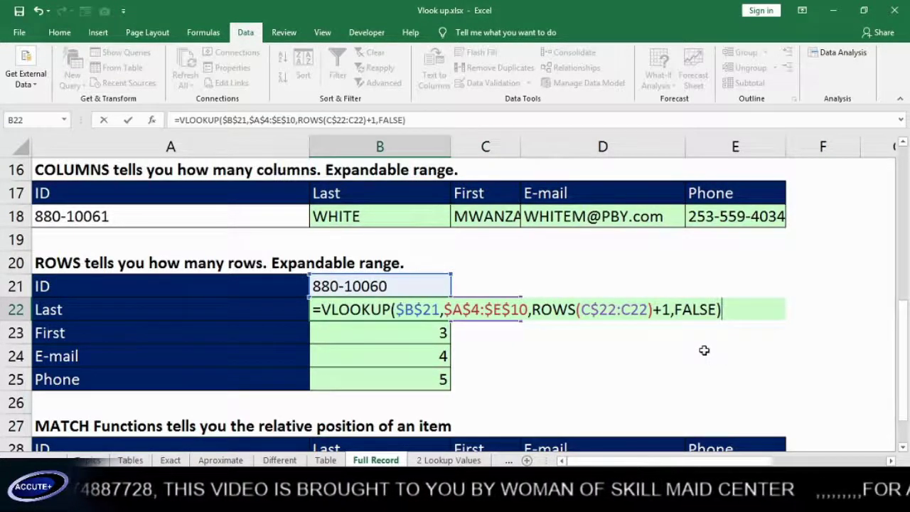
{"action": "key", "text": "Return"}
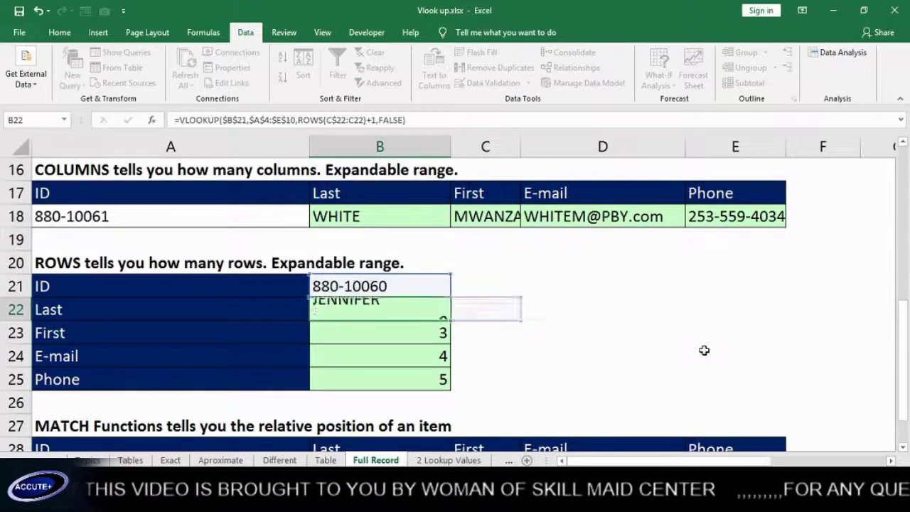
{"action": "left_click", "coordinate": [425, 310]}
{"action": "left_click_drag", "start_coordinate": [451, 324], "coordinate": [445, 382]}
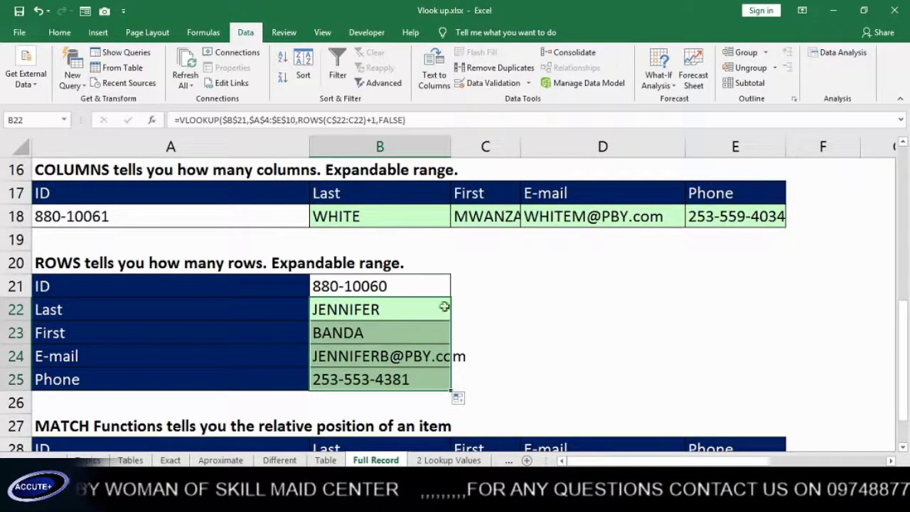
Step: Change the lookup ID in B21 to the first entry of its dropdown list, matching the ID in A18
{"action": "left_click", "coordinate": [433, 286]}
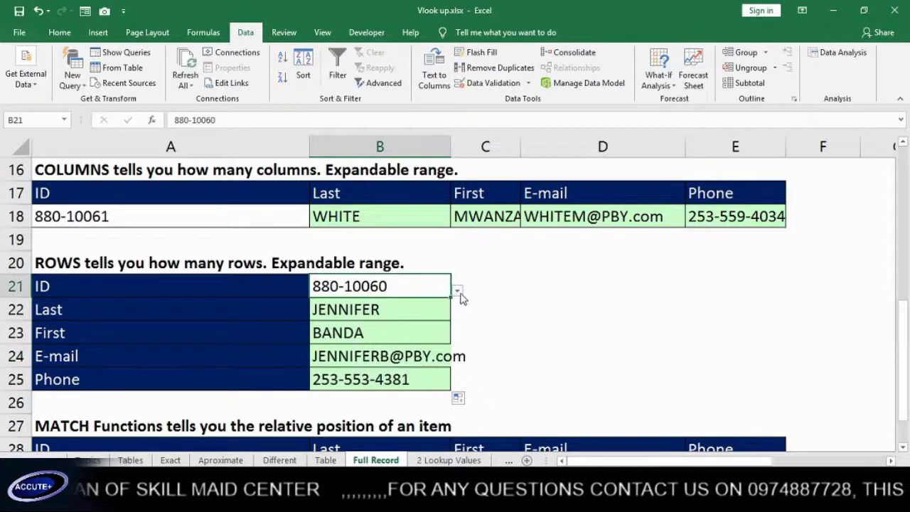
{"action": "left_click", "coordinate": [457, 292]}
{"action": "left_click", "coordinate": [307, 305]}
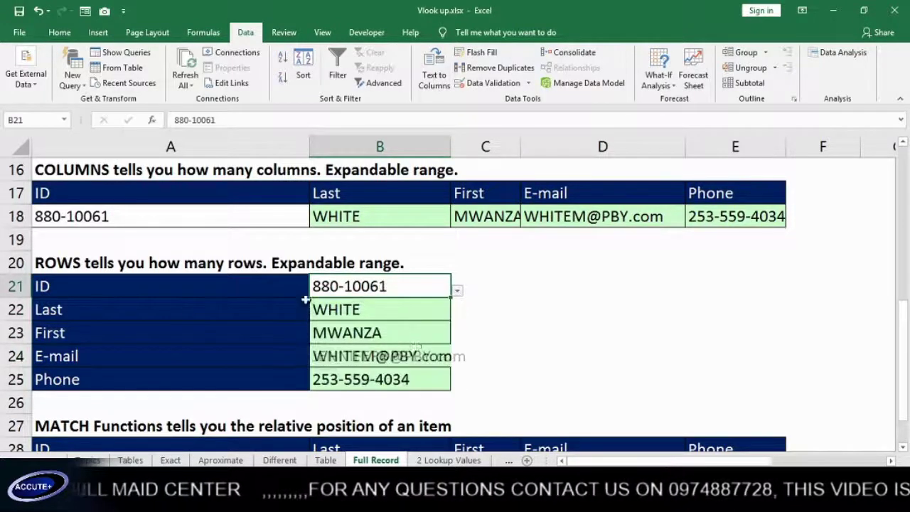
{"action": "left_click", "coordinate": [462, 295]}
{"action": "left_click", "coordinate": [437, 291]}
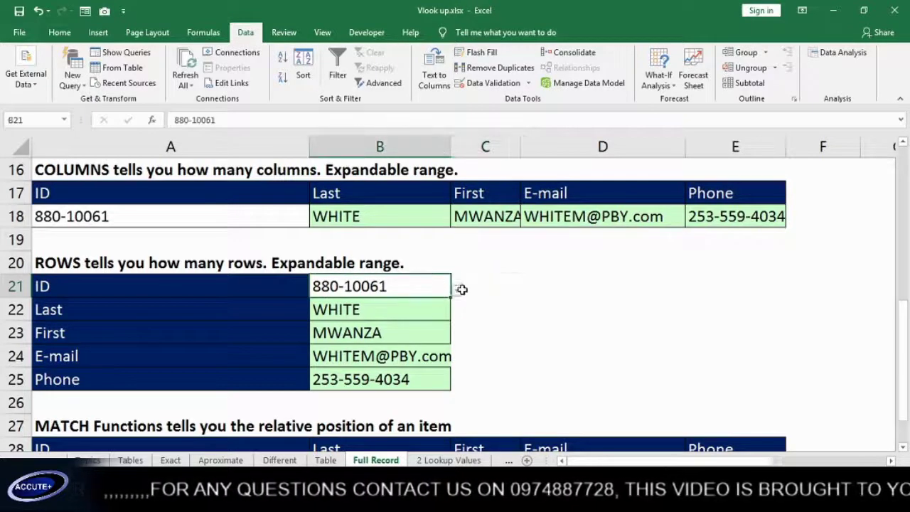
Step: Change the lookup ID in B21 to the sixth entry of its dropdown list
{"action": "left_click", "coordinate": [464, 291]}
{"action": "left_click", "coordinate": [440, 290]}
{"action": "left_click", "coordinate": [457, 290]}
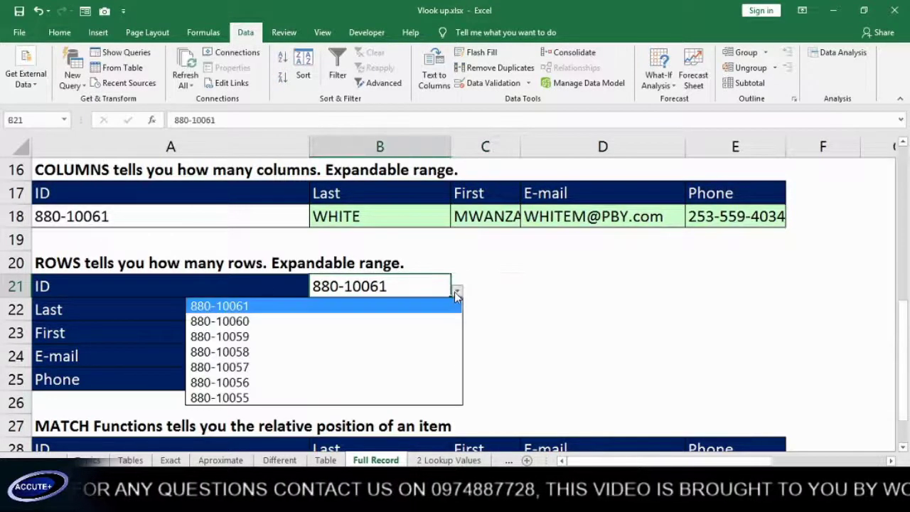
{"action": "left_click", "coordinate": [355, 382]}
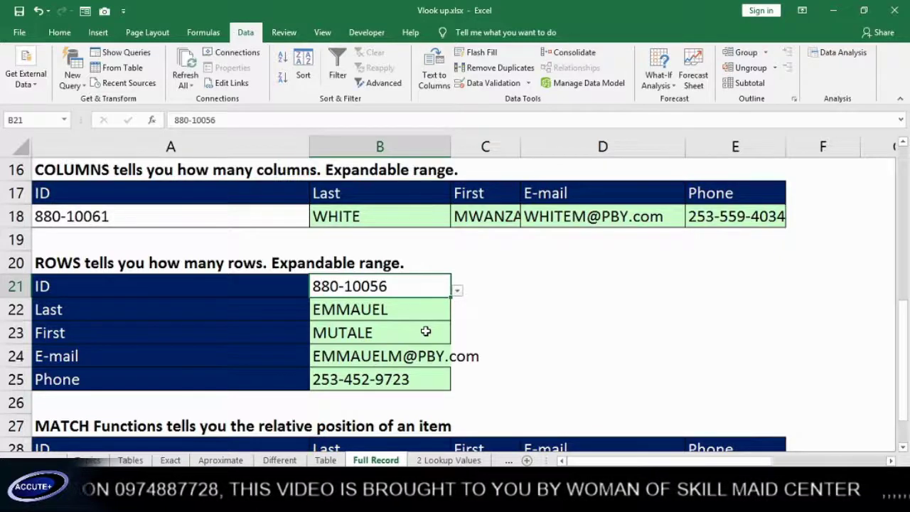
{"action": "scroll", "coordinate": [425, 331], "scroll_direction": "down", "scroll_amount": 2}
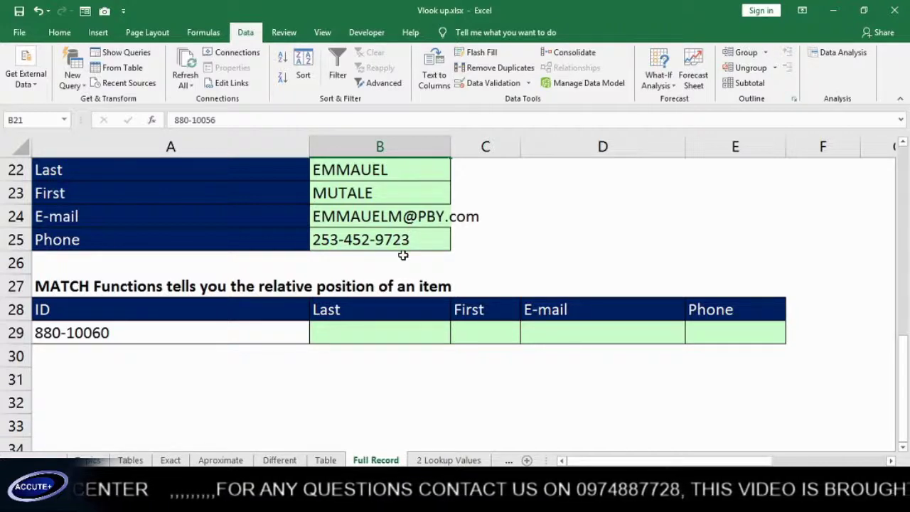
{"action": "left_click", "coordinate": [388, 330]}
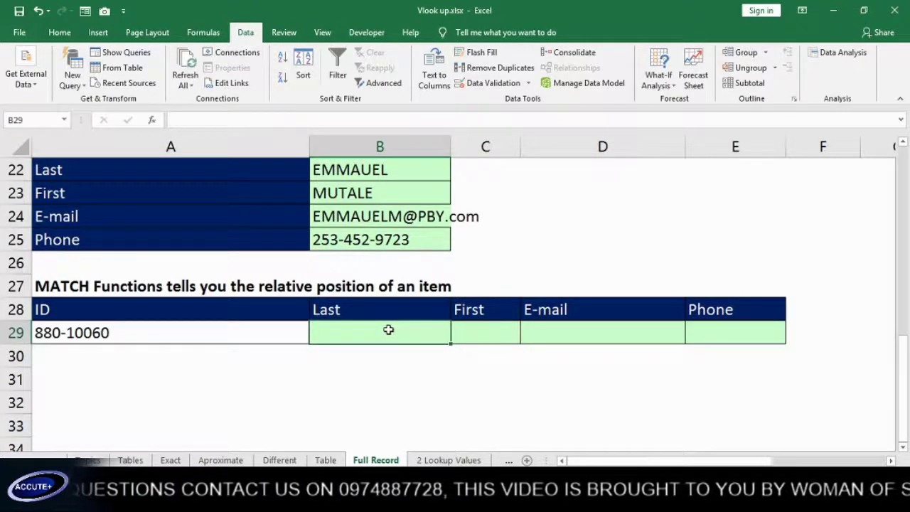
{"action": "type", "text": "="}
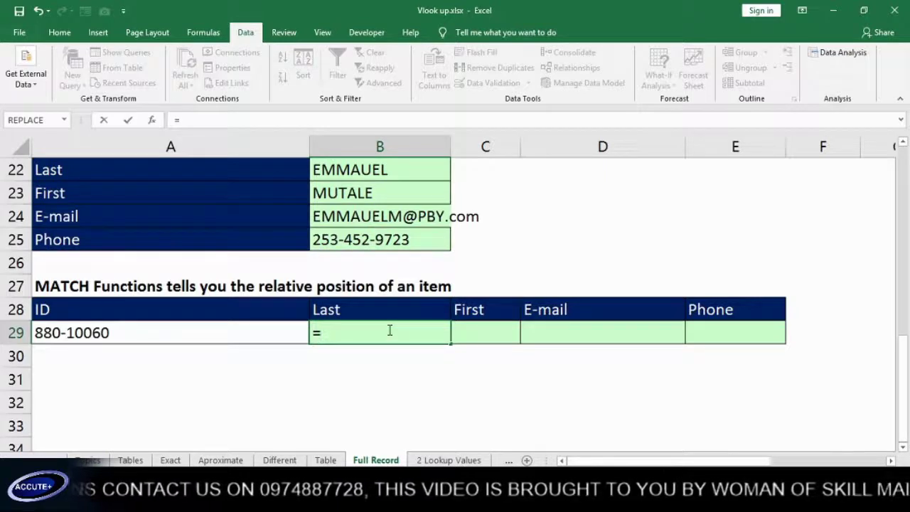
{"action": "type", "text": "Ma"}
{"action": "key", "text": "Tab"}
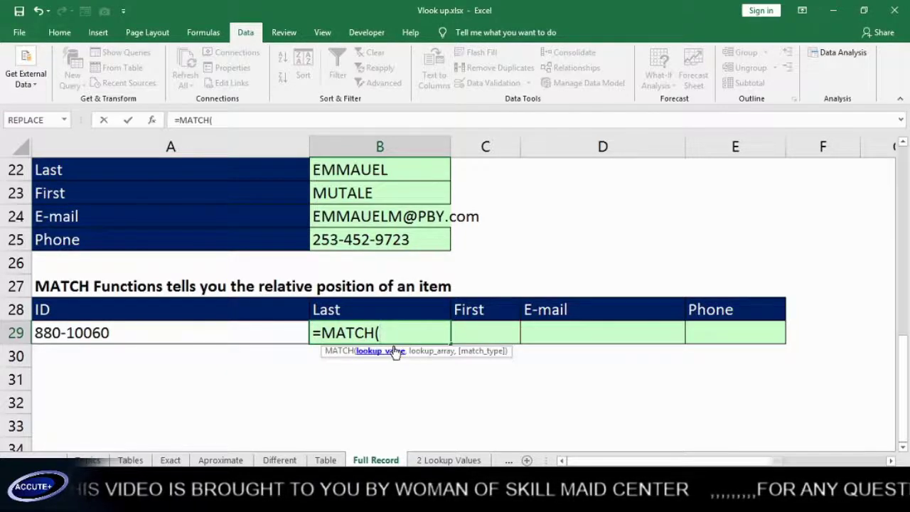
{"action": "key", "text": "Escape"}
Step: Compare the source table headers in B3:E3 with the headers in B28:E28 of the MATCH section
{"action": "scroll", "coordinate": [390, 348], "scroll_direction": "down", "scroll_amount": 3}
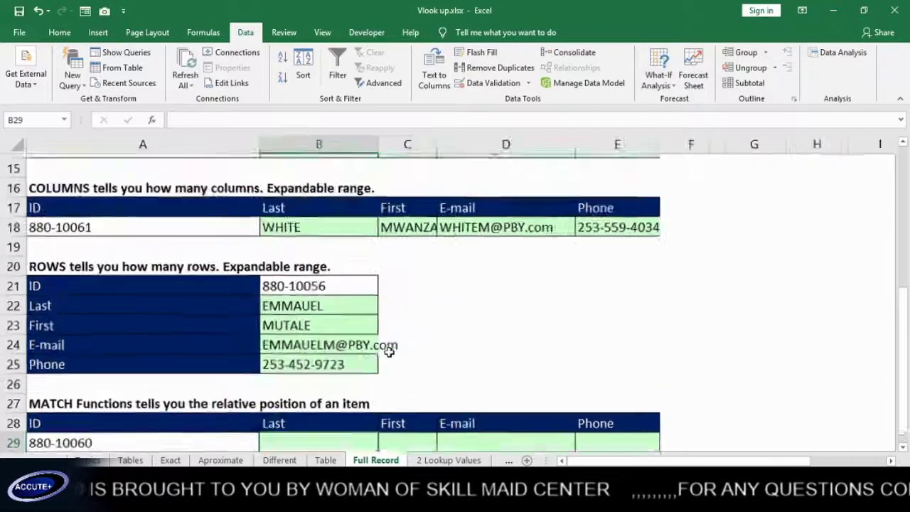
{"action": "scroll", "coordinate": [389, 353], "scroll_direction": "down", "scroll_amount": 1}
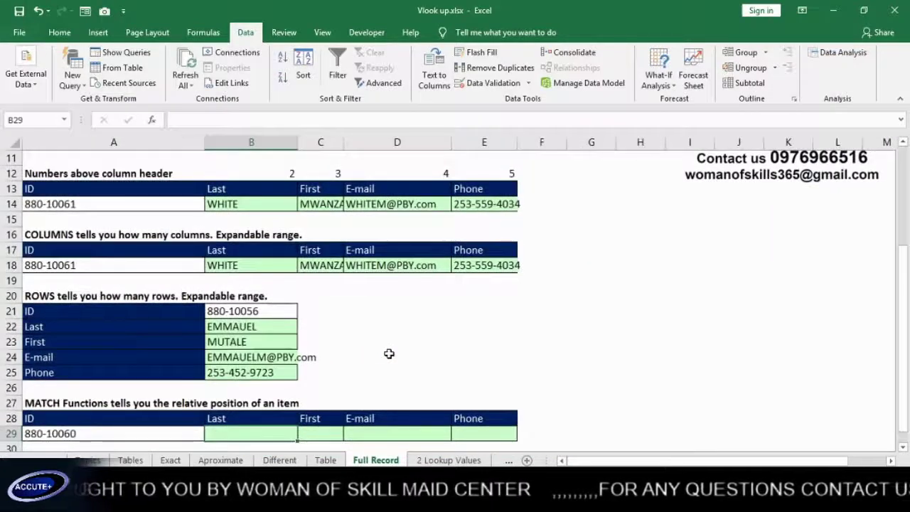
{"action": "scroll", "coordinate": [389, 354], "scroll_direction": "down", "scroll_amount": 2}
{"action": "scroll", "coordinate": [394, 341], "scroll_direction": "up", "scroll_amount": 1}
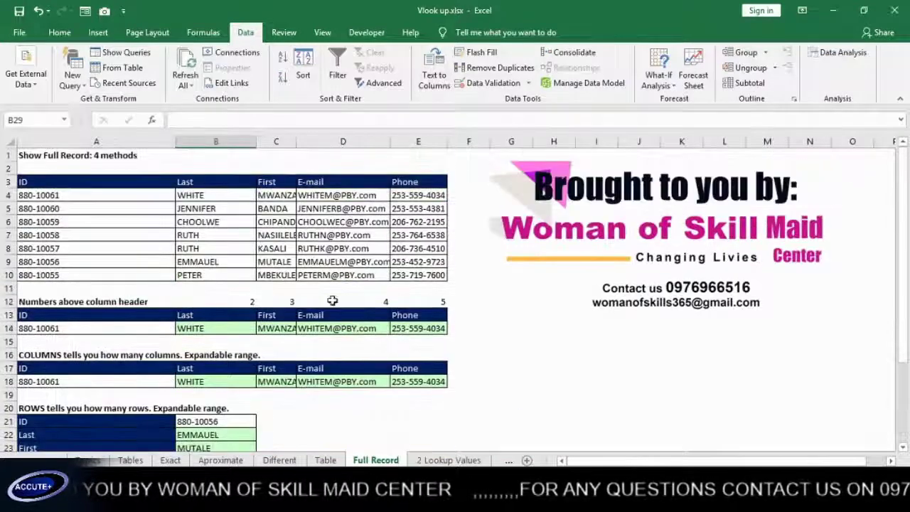
{"action": "left_click_drag", "start_coordinate": [197, 183], "coordinate": [396, 184]}
{"action": "scroll", "coordinate": [352, 254], "scroll_direction": "down", "scroll_amount": 8}
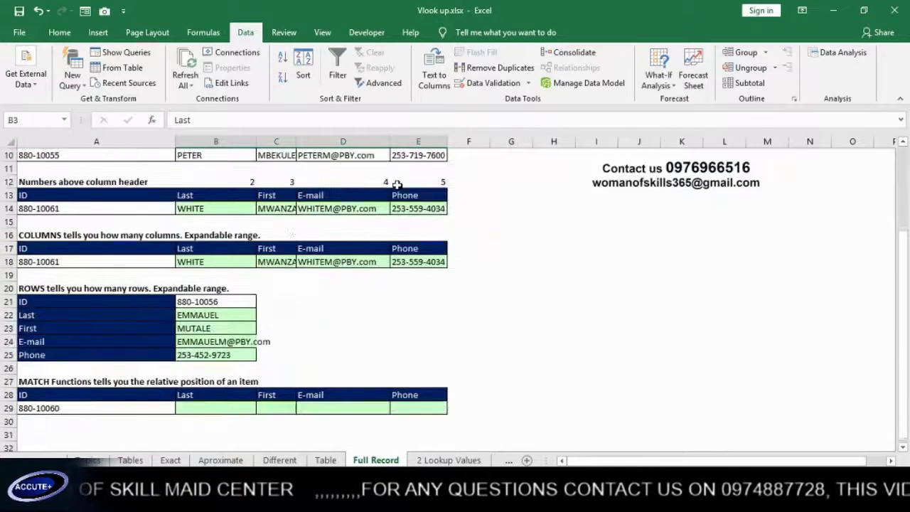
{"action": "left_click_drag", "start_coordinate": [201, 192], "coordinate": [414, 206]}
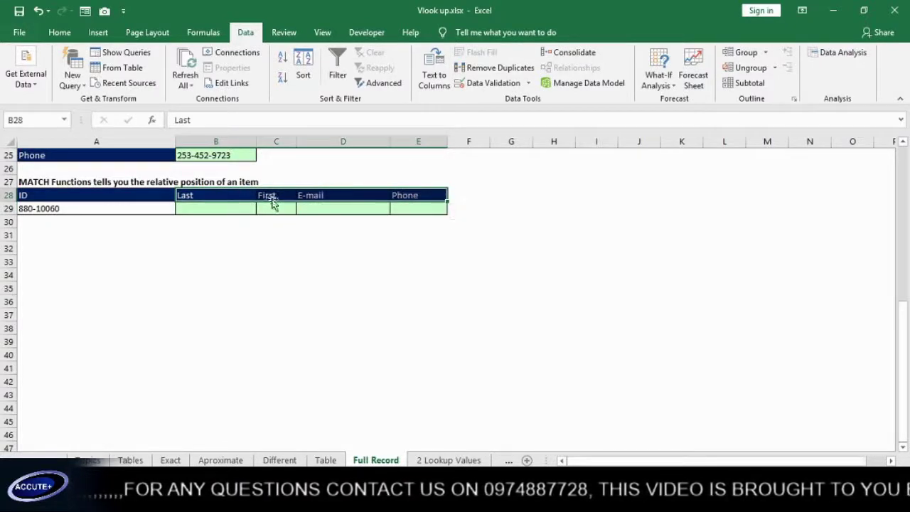
Step: Start a MATCH formula in B29 with the Last header in B28 as the lookup value
{"action": "scroll", "coordinate": [278, 260], "scroll_direction": "up", "scroll_amount": 3}
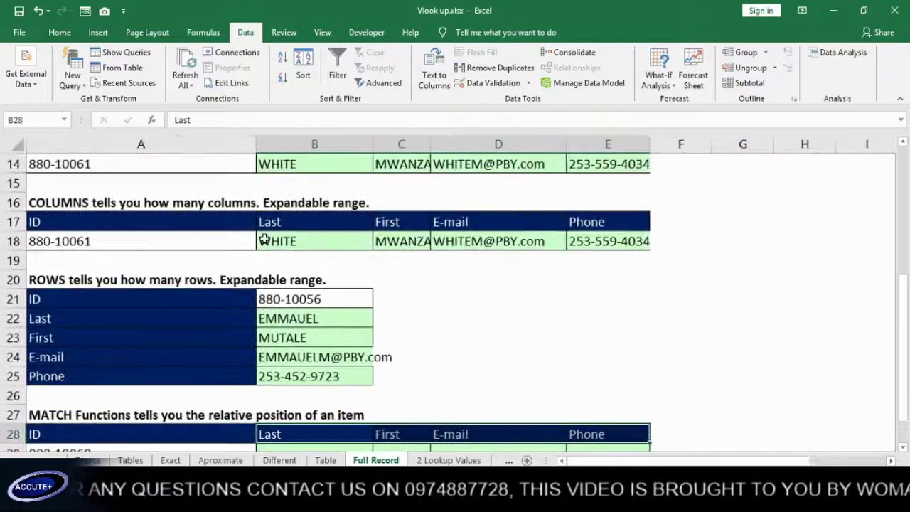
{"action": "scroll", "coordinate": [267, 258], "scroll_direction": "up", "scroll_amount": 2}
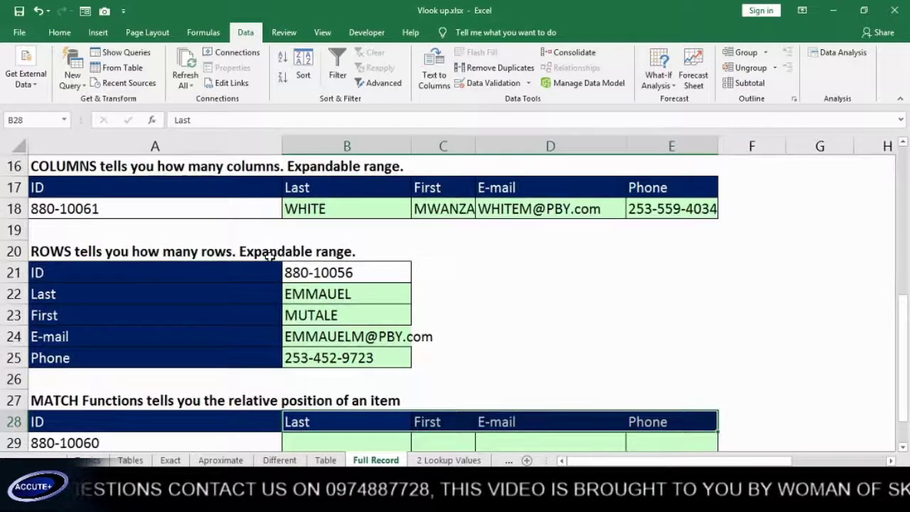
{"action": "scroll", "coordinate": [270, 256], "scroll_direction": "up", "scroll_amount": 3}
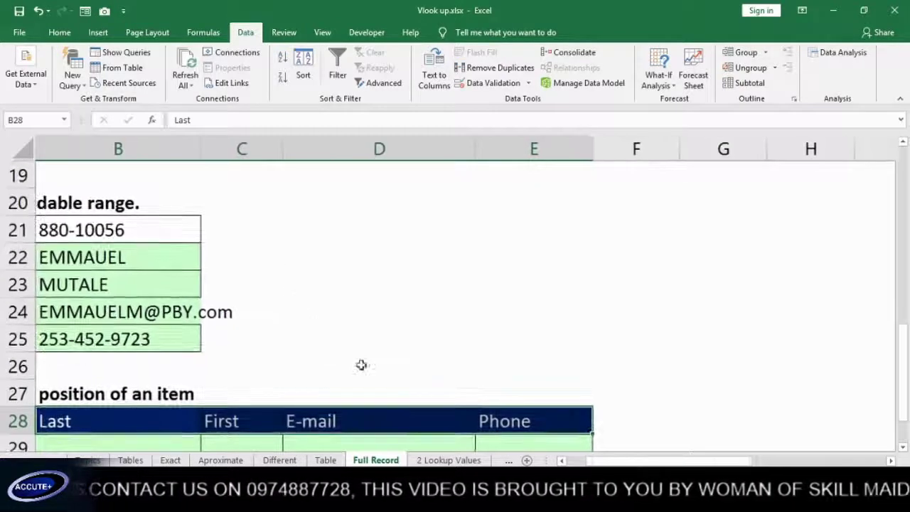
{"action": "scroll", "coordinate": [426, 362], "scroll_direction": "left", "scroll_amount": 2}
{"action": "scroll", "coordinate": [474, 355], "scroll_direction": "down", "scroll_amount": 3}
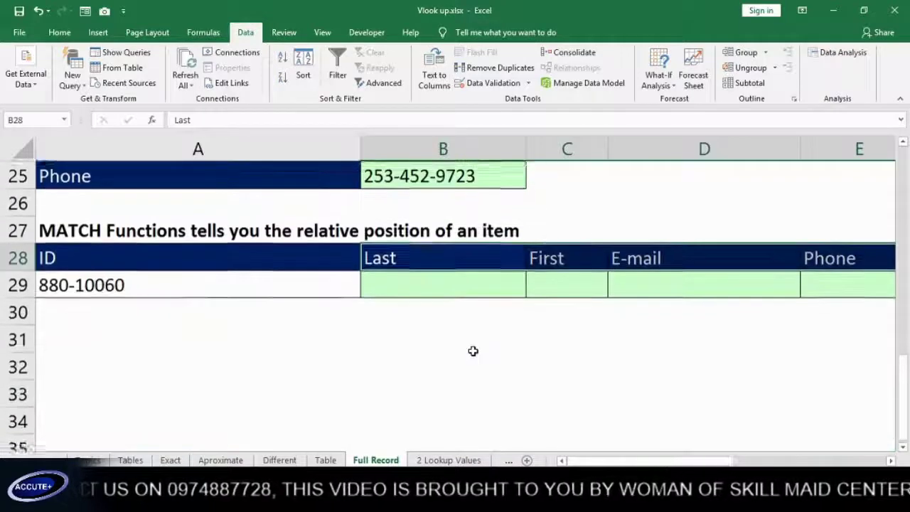
{"action": "scroll", "coordinate": [469, 334], "scroll_direction": "up", "scroll_amount": 1}
{"action": "left_click", "coordinate": [447, 293]}
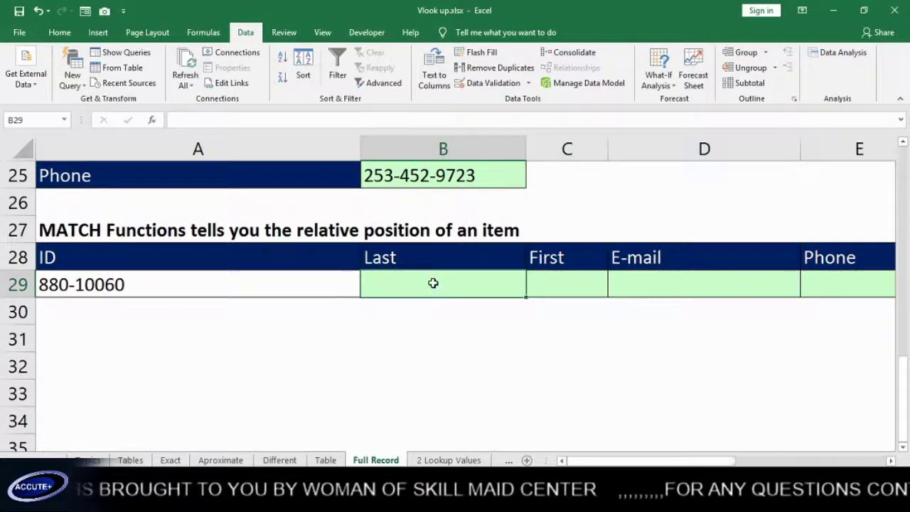
{"action": "type", "text": "="}
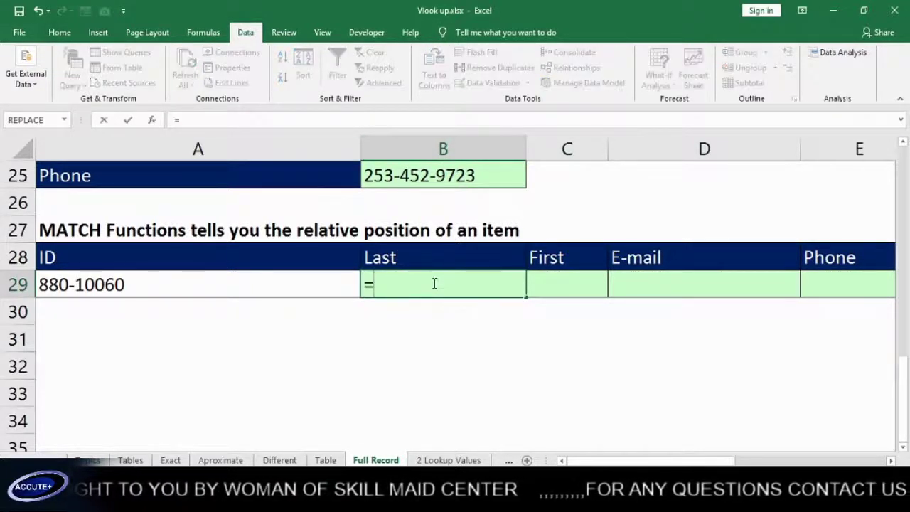
{"action": "type", "text": "ma"}
{"action": "key", "text": "Tab"}
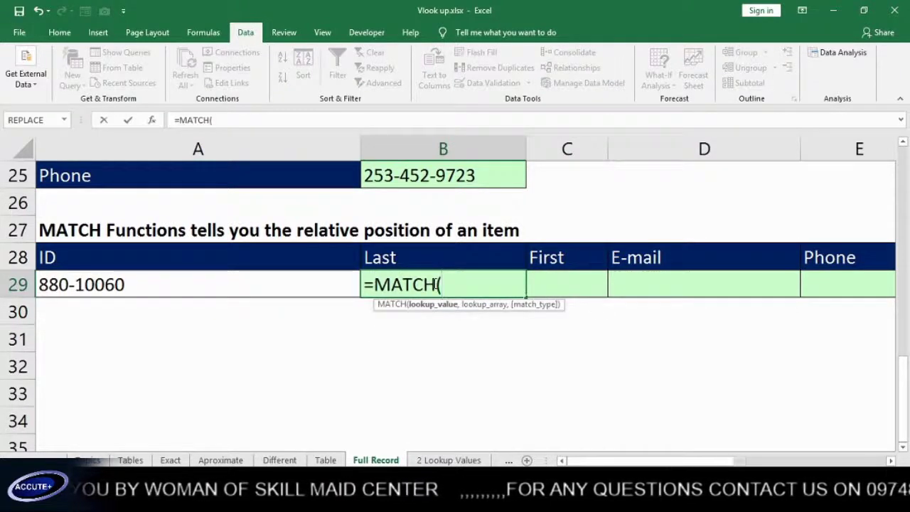
{"action": "left_click", "coordinate": [436, 261]}
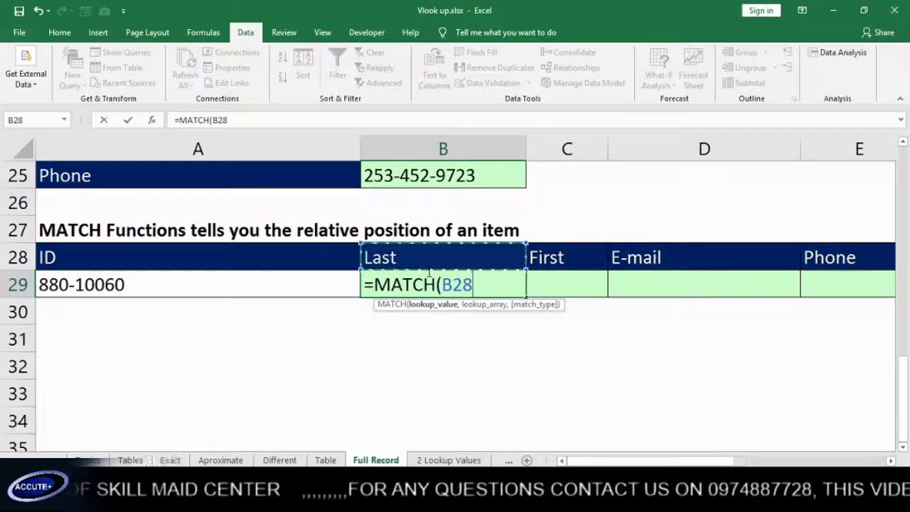
{"action": "type", "text": ","}
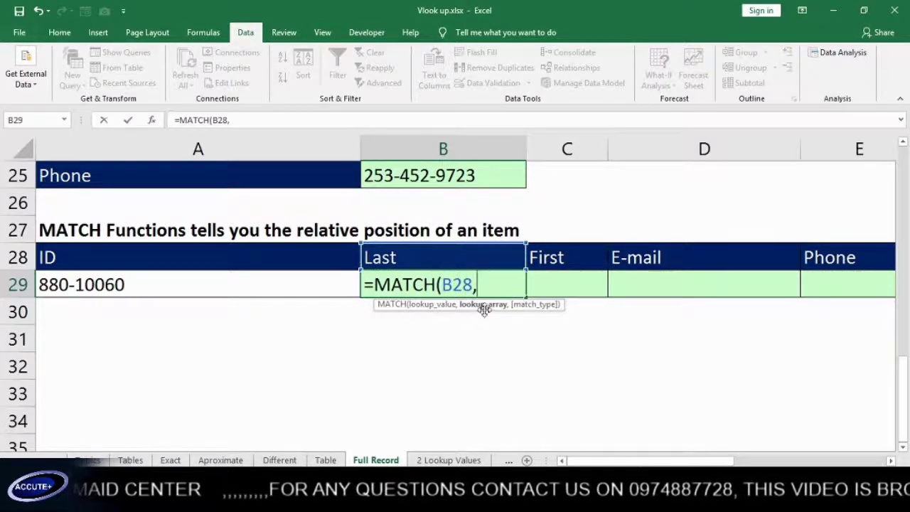
Step: Complete the B29 MATCH with the absolute lookup array $B$3:$E$3 and match type 0, and fill it across to E29
{"action": "scroll", "coordinate": [423, 295], "scroll_direction": "up", "scroll_amount": 8}
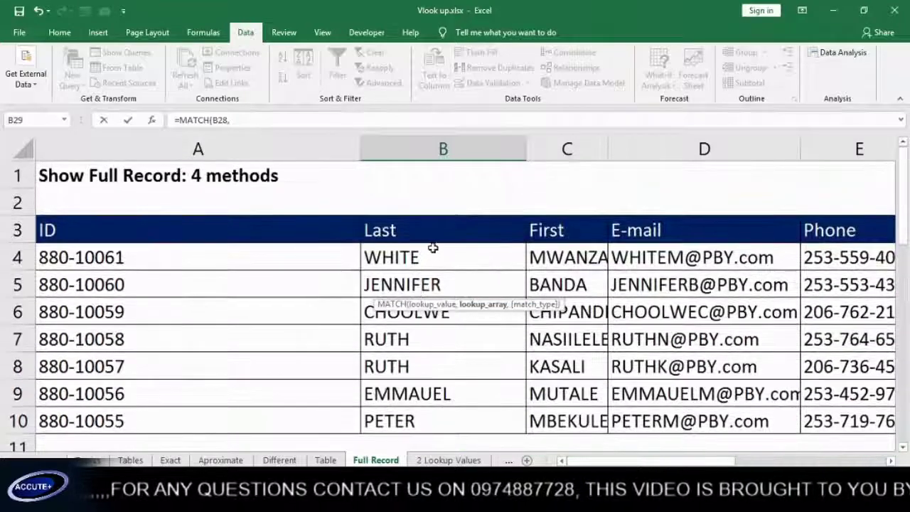
{"action": "left_click_drag", "start_coordinate": [417, 230], "coordinate": [888, 223]}
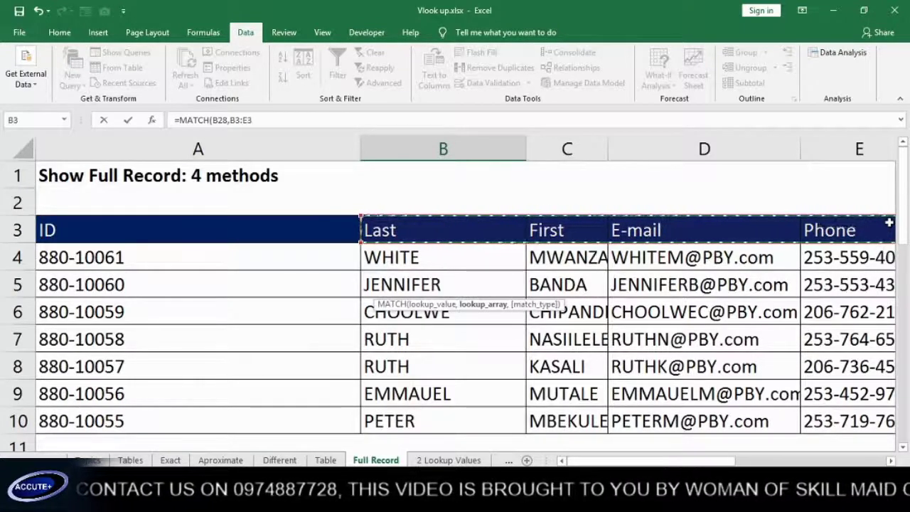
{"action": "key", "text": "F4"}
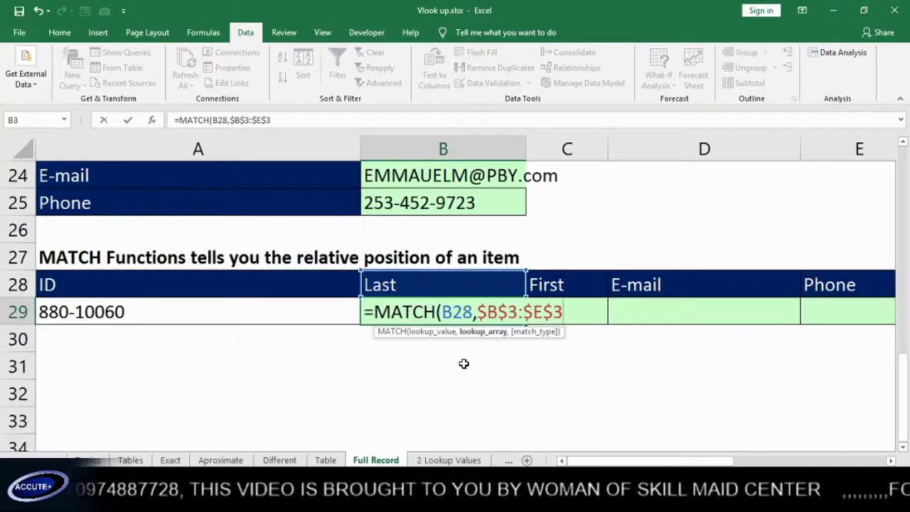
{"action": "type", "text": ","}
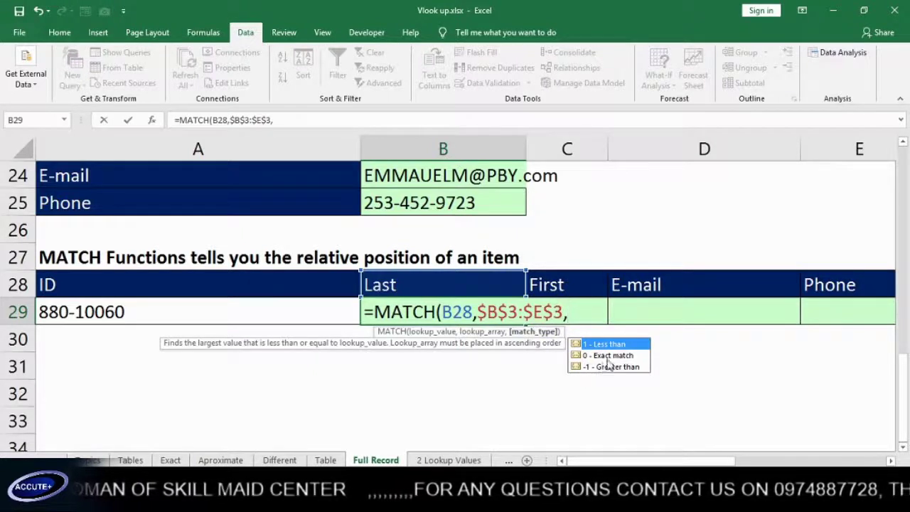
{"action": "type", "text": "0"}
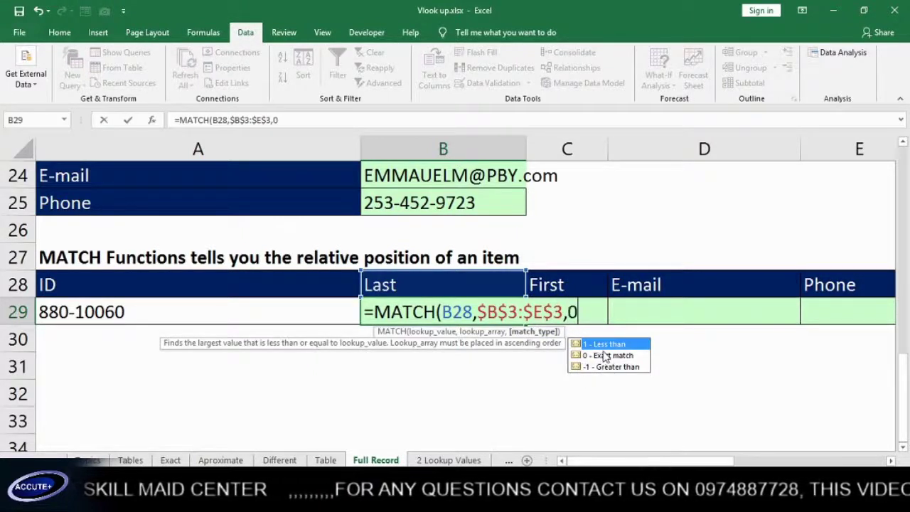
{"action": "type", "text": ")"}
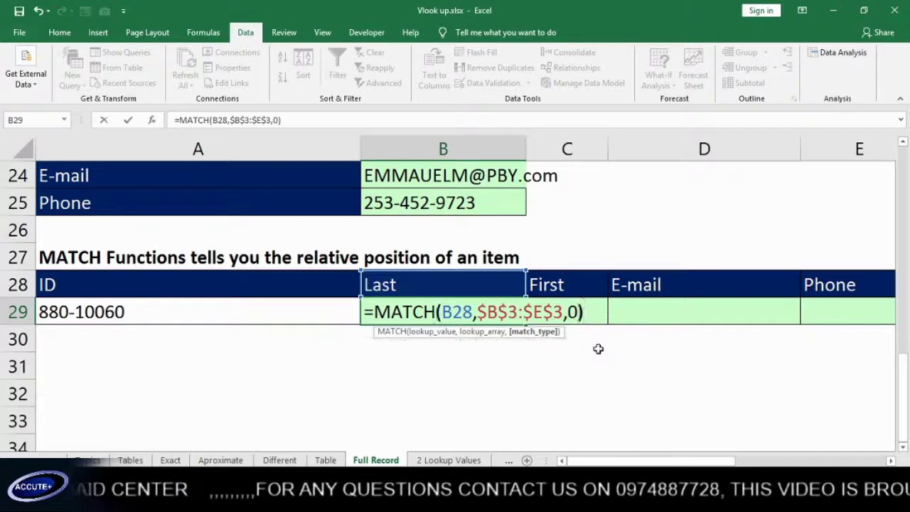
{"action": "key", "text": "Return"}
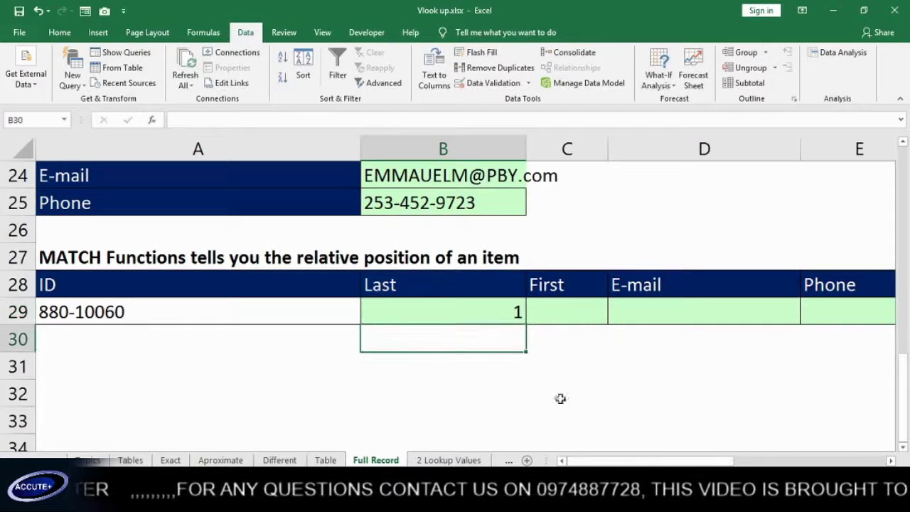
{"action": "left_click", "coordinate": [491, 315]}
{"action": "left_click_drag", "start_coordinate": [526, 325], "coordinate": [860, 308]}
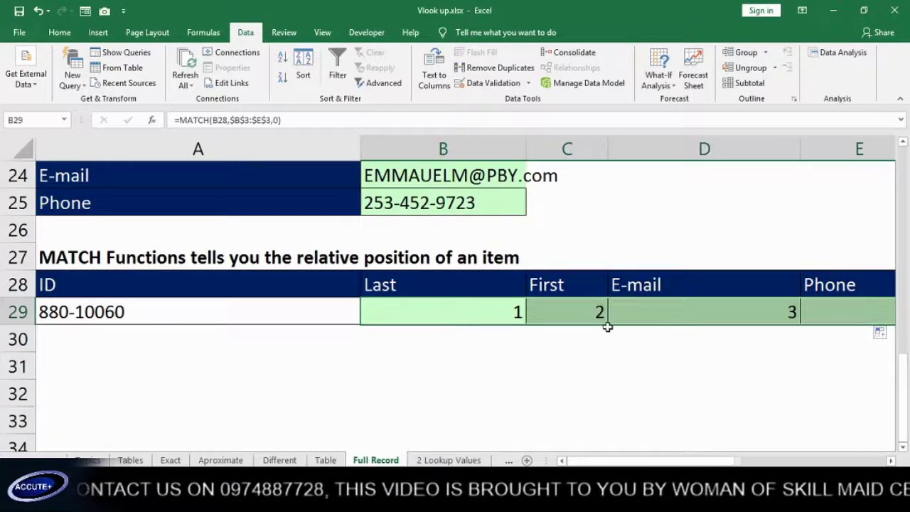
Step: Add +1 to the end of the MATCH formula in B29 and fill it across to E29 again
{"action": "left_click", "coordinate": [484, 313]}
{"action": "double_click", "coordinate": [485, 313]}
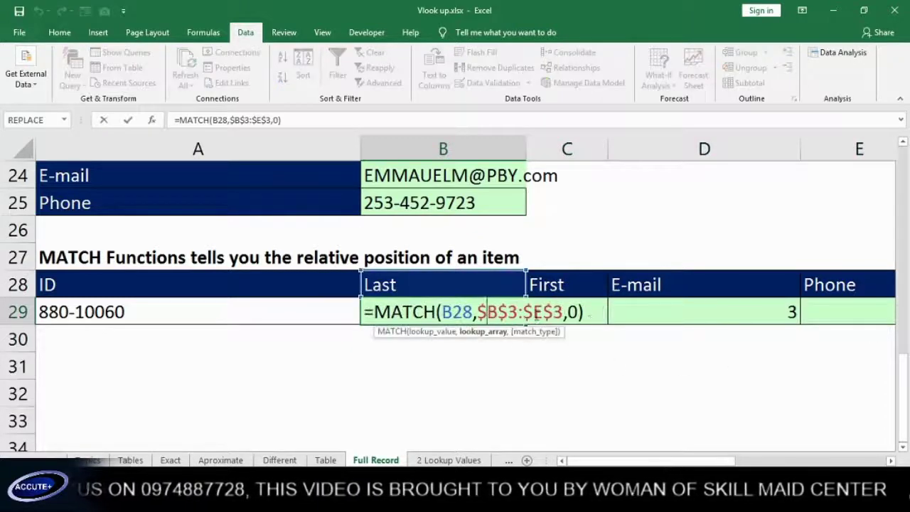
{"action": "left_click", "coordinate": [590, 320]}
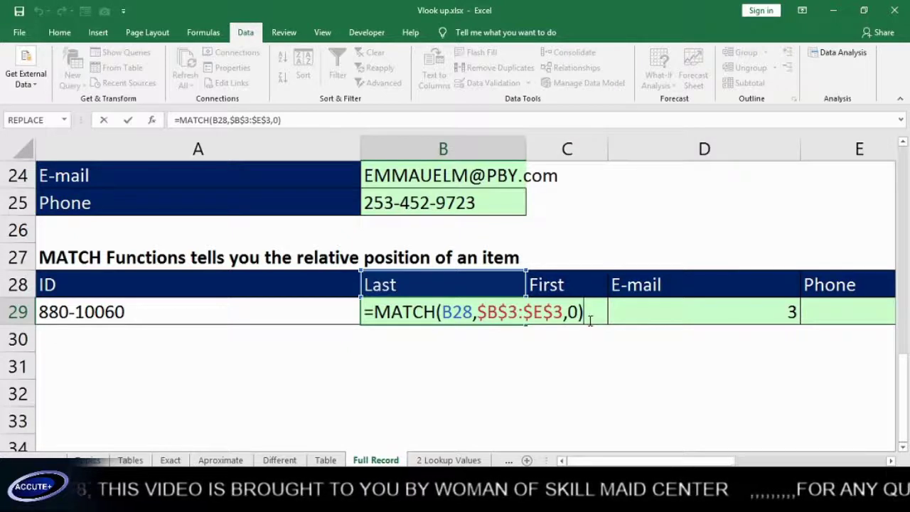
{"action": "type", "text": "+2"}
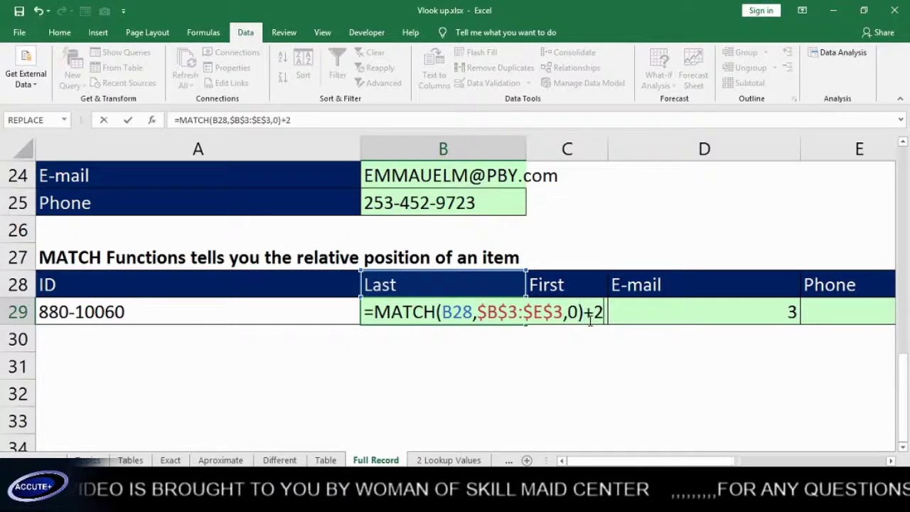
{"action": "key", "text": "BackSpace"}
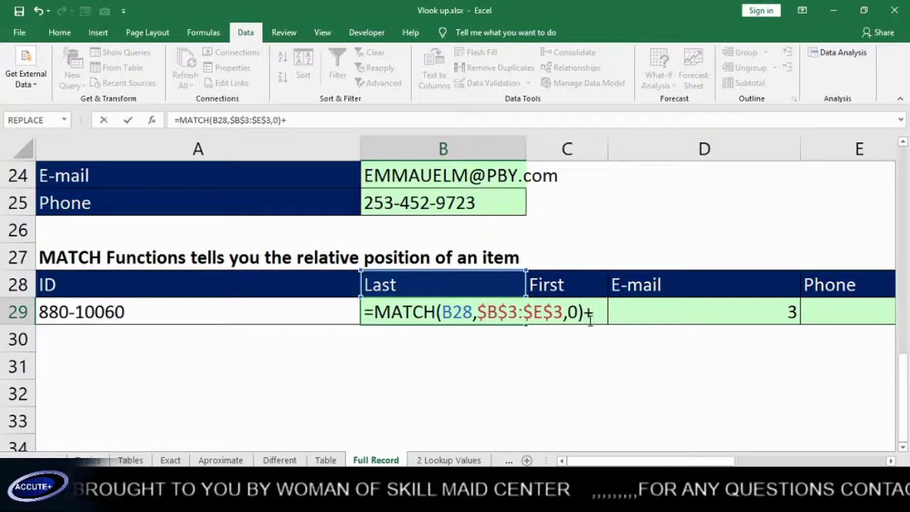
{"action": "key", "text": "Return"}
{"action": "left_click", "coordinate": [512, 313]}
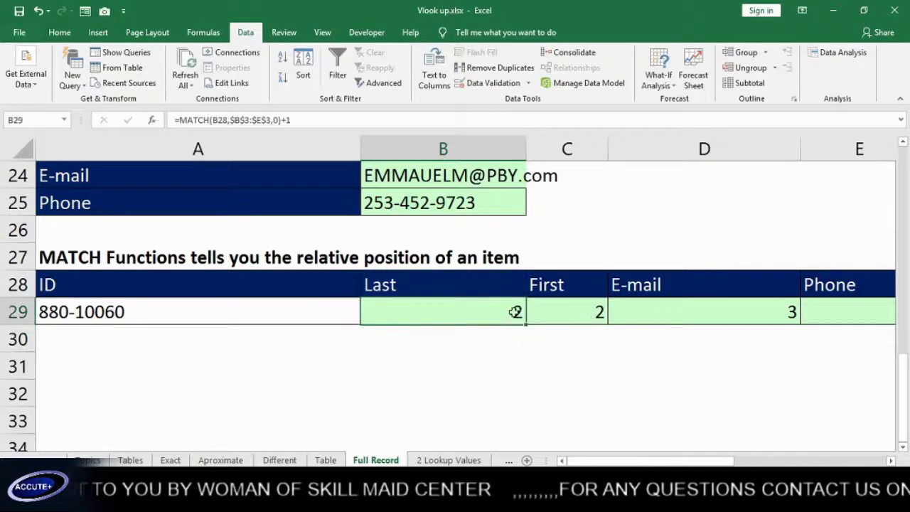
{"action": "left_click_drag", "start_coordinate": [525, 328], "coordinate": [870, 314]}
Step: Wrap the MATCH formula in B29 in a VLOOKUP with the ID in A29 as the lookup value
{"action": "left_click", "coordinate": [514, 313]}
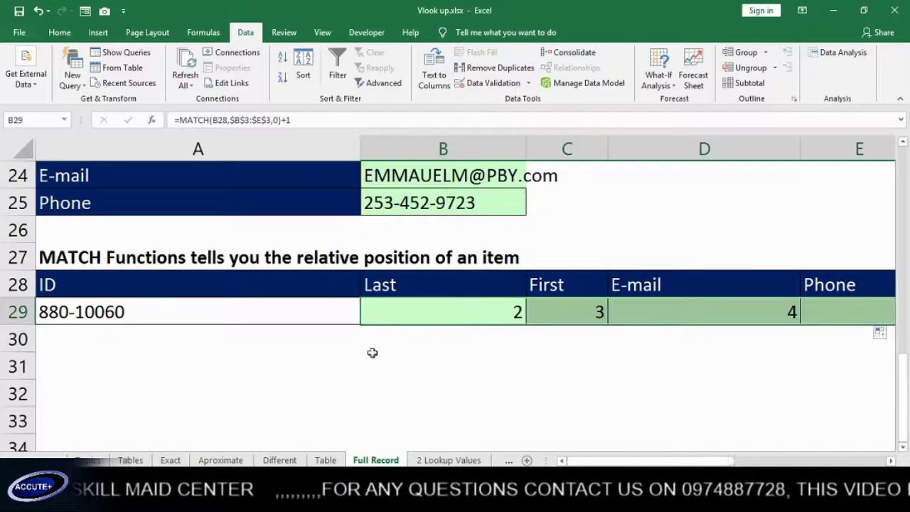
{"action": "double_click", "coordinate": [418, 310]}
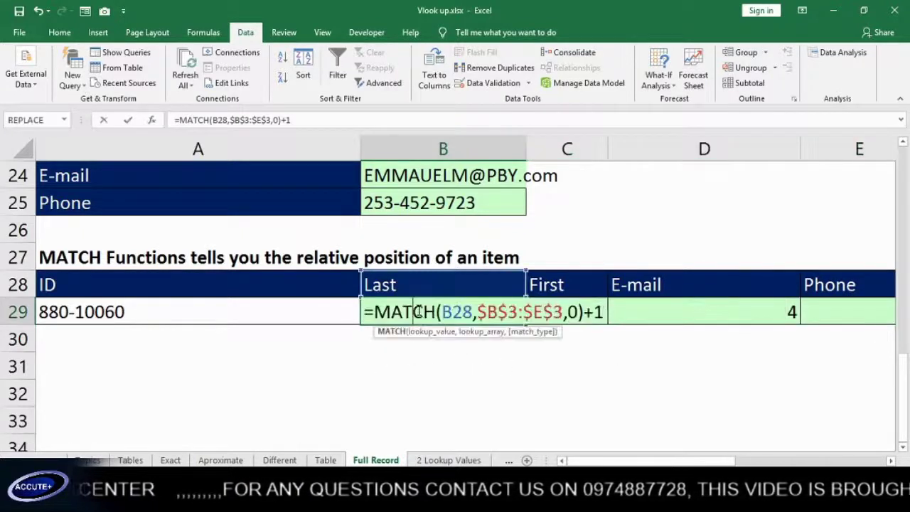
{"action": "left_click", "coordinate": [375, 312]}
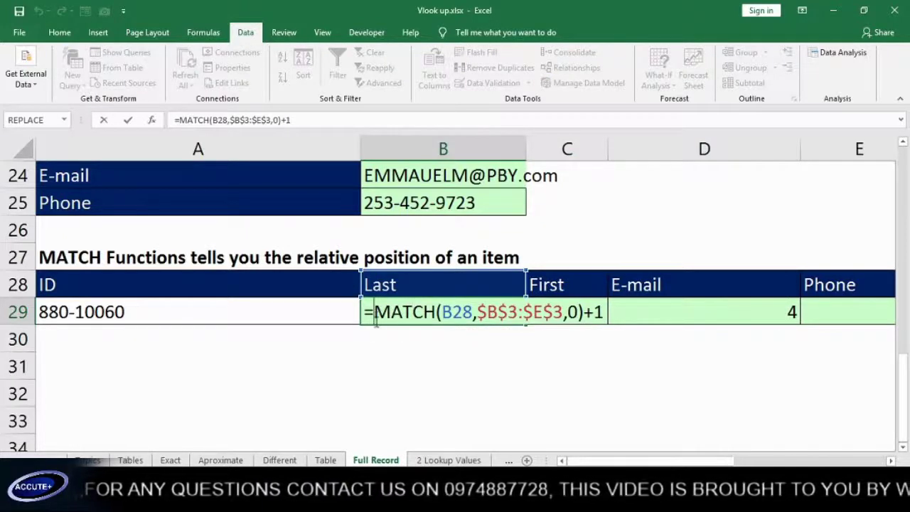
{"action": "type", "text": "vl"}
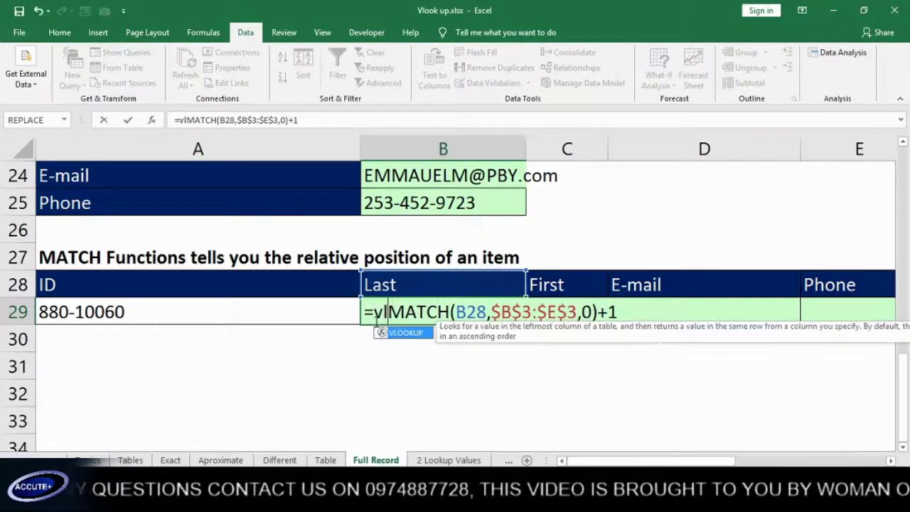
{"action": "key", "text": "Tab"}
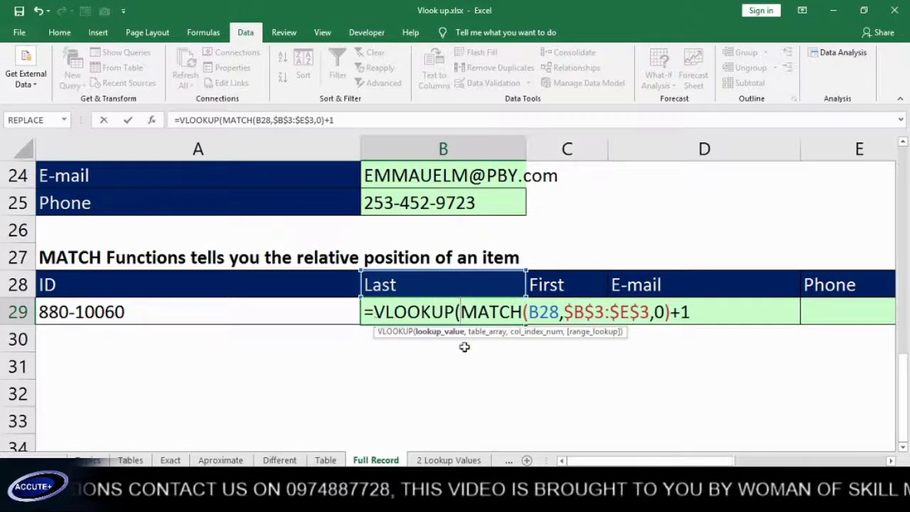
{"action": "left_click", "coordinate": [218, 306]}
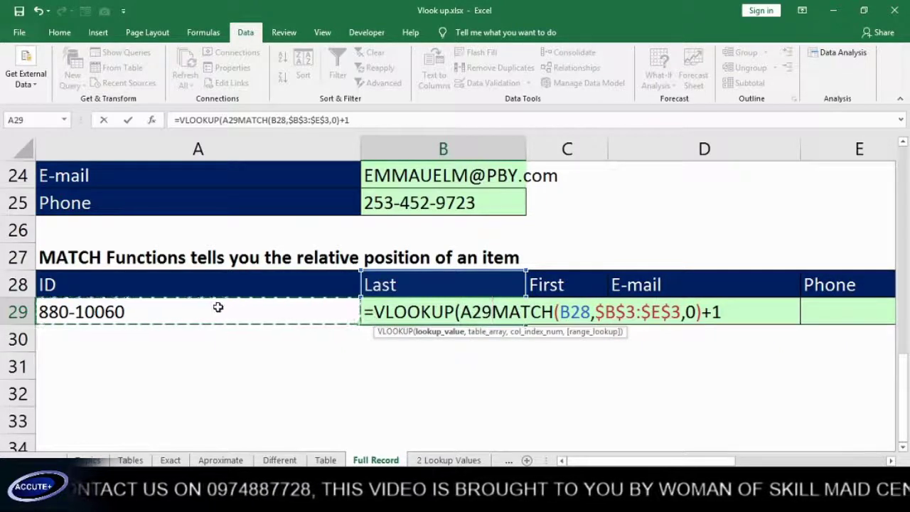
{"action": "type", "text": ","}
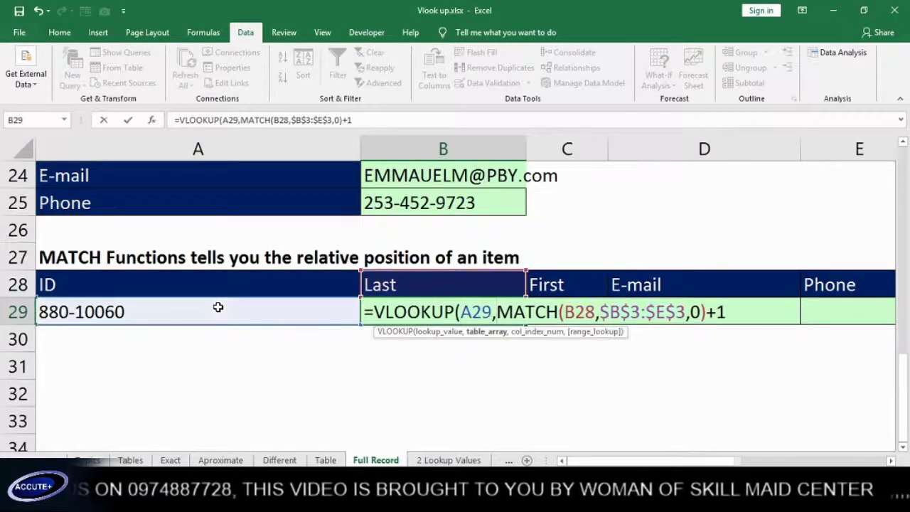
Step: Set the VLOOKUP table array in B29 to the absolute range $A$4:$E$10, ahead of the MATCH column index
{"action": "scroll", "coordinate": [335, 314], "scroll_direction": "up", "scroll_amount": 2}
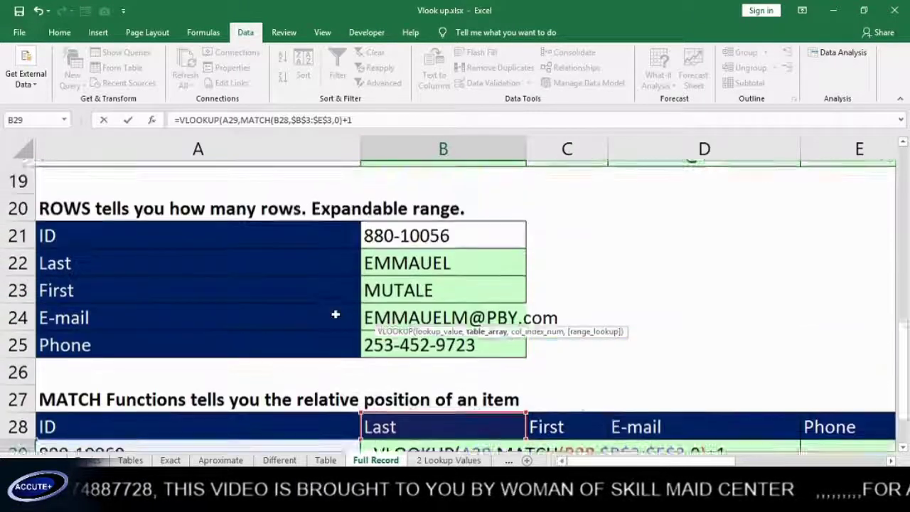
{"action": "scroll", "coordinate": [335, 313], "scroll_direction": "up", "scroll_amount": 5}
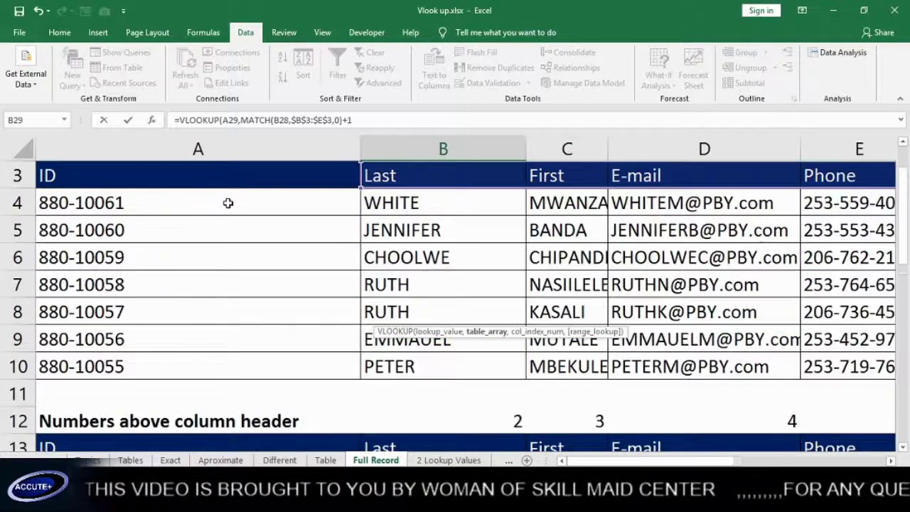
{"action": "left_click_drag", "start_coordinate": [227, 203], "coordinate": [204, 367]}
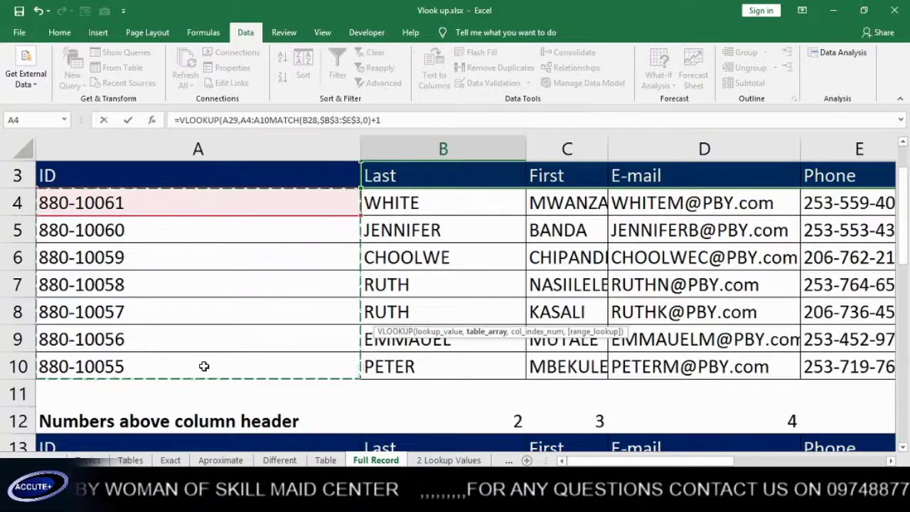
{"action": "left_click_drag", "start_coordinate": [116, 205], "coordinate": [549, 364]}
{"action": "key", "text": "F4"}
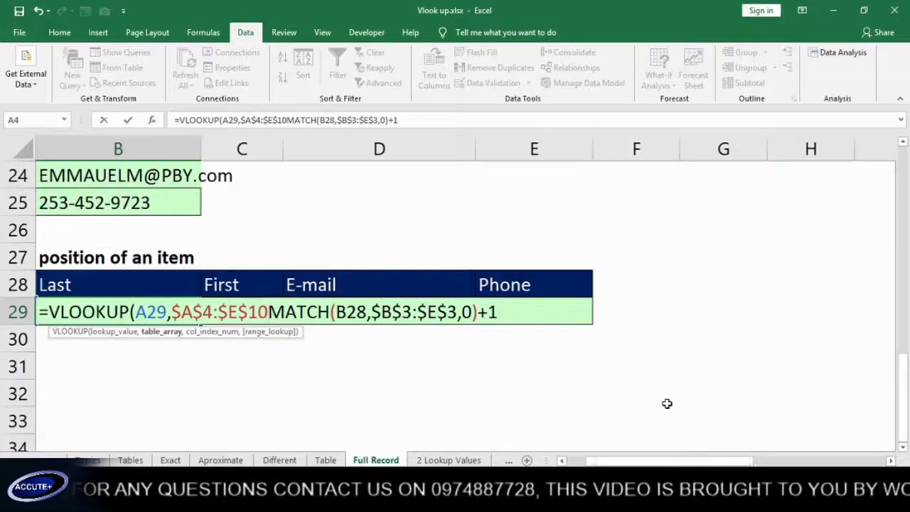
{"action": "type", "text": ","}
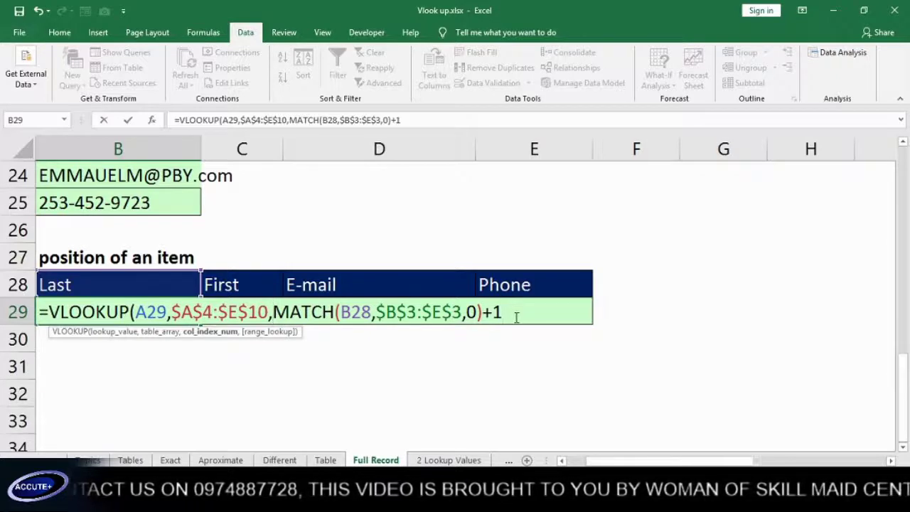
Step: Complete the B29 VLOOKUP with FALSE for an exact match and fill it across to E29
{"action": "type", "text": ","}
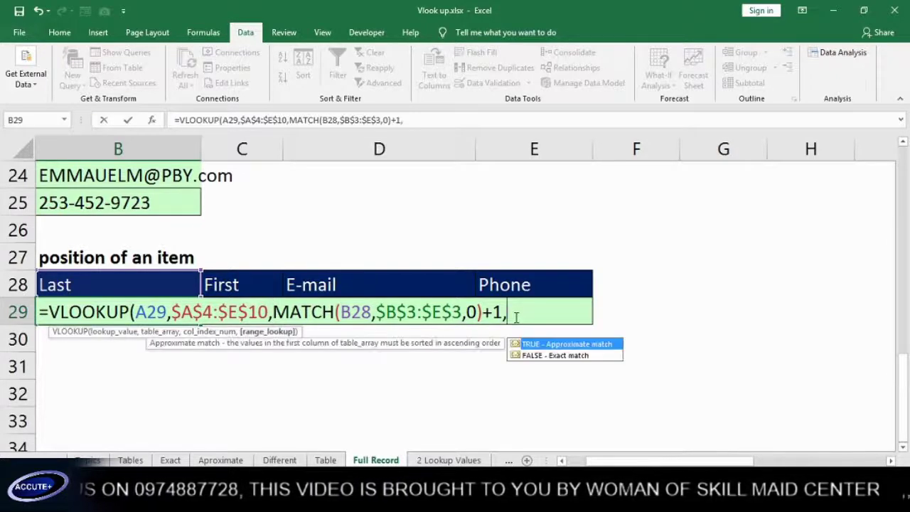
{"action": "left_click", "coordinate": [553, 356]}
{"action": "double_click", "coordinate": [551, 355]}
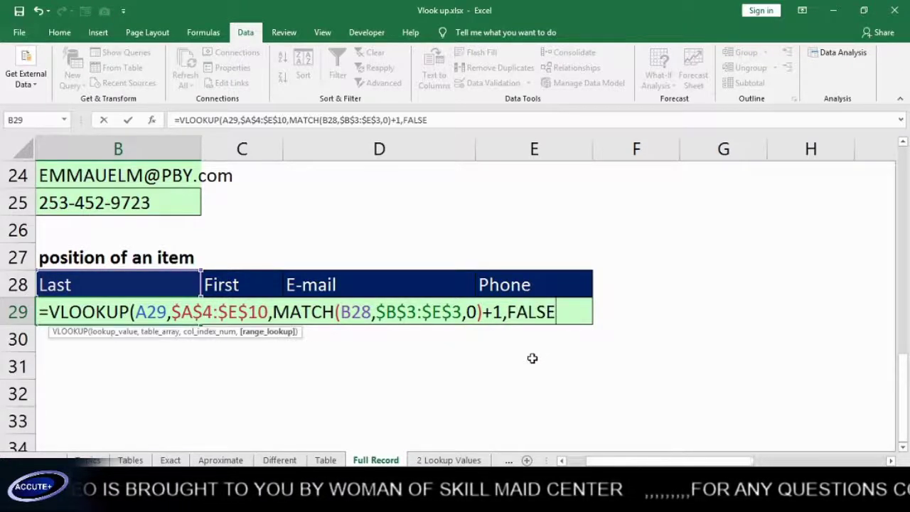
{"action": "key", "text": "Return"}
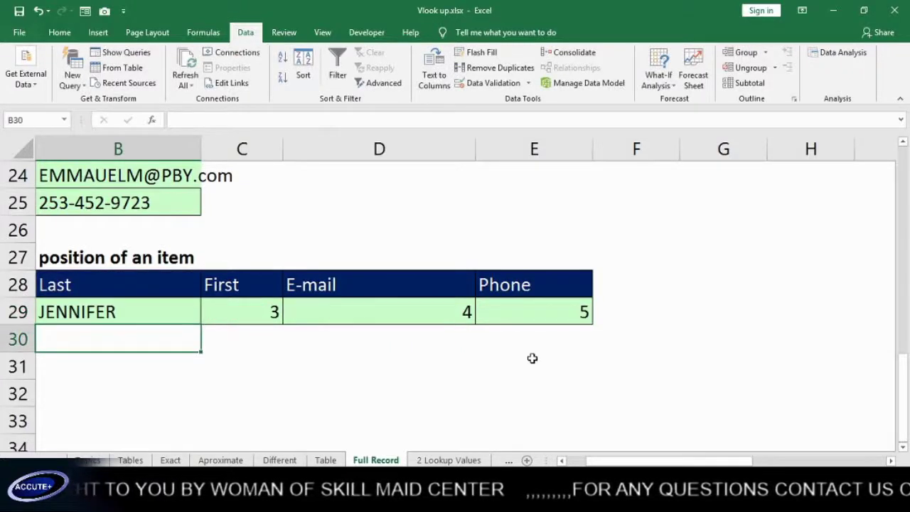
{"action": "left_click", "coordinate": [189, 318]}
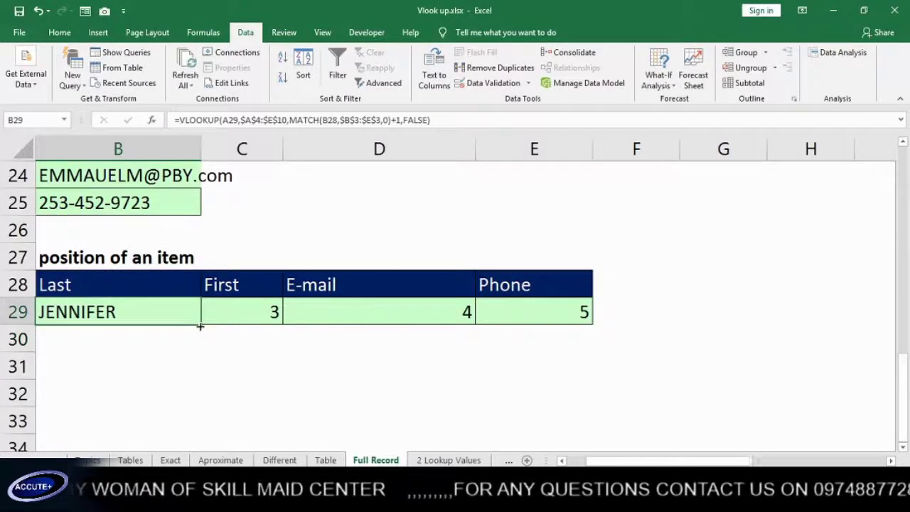
{"action": "left_click_drag", "start_coordinate": [199, 326], "coordinate": [545, 335]}
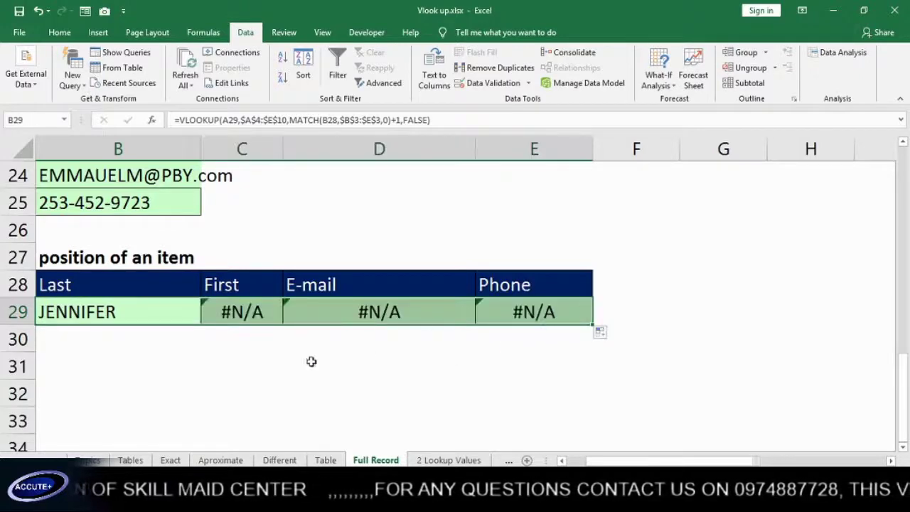
Step: Make the lookup value in the B29 VLOOKUP absolute as $A$29 and refill the formula across to E29
{"action": "left_click_drag", "start_coordinate": [664, 461], "coordinate": [647, 461]}
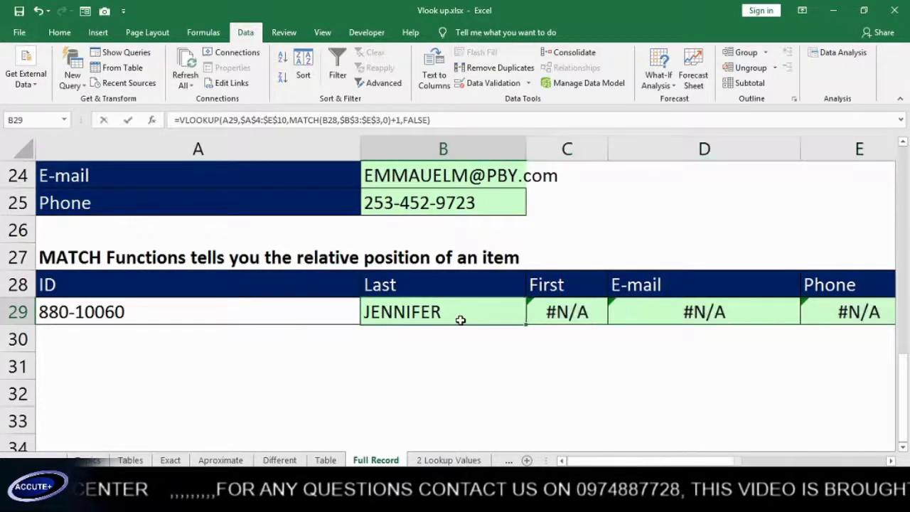
{"action": "double_click", "coordinate": [463, 315]}
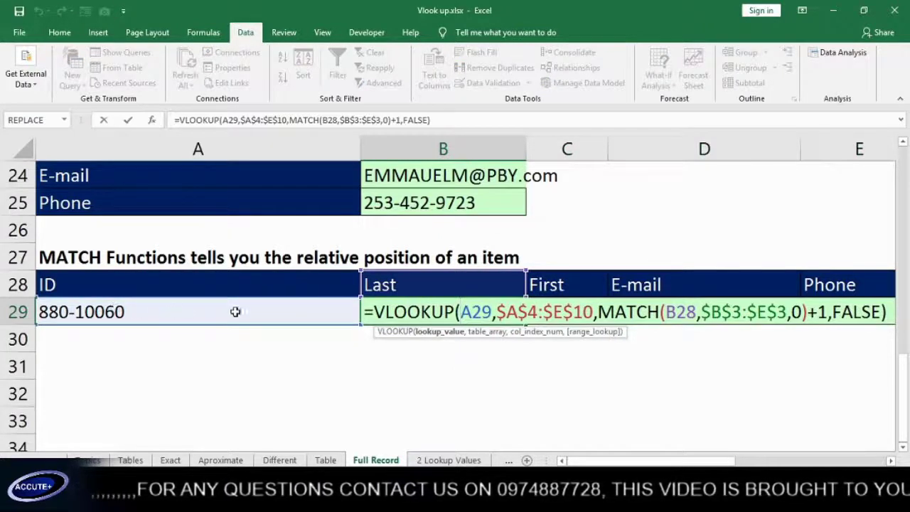
{"action": "left_click", "coordinate": [475, 315]}
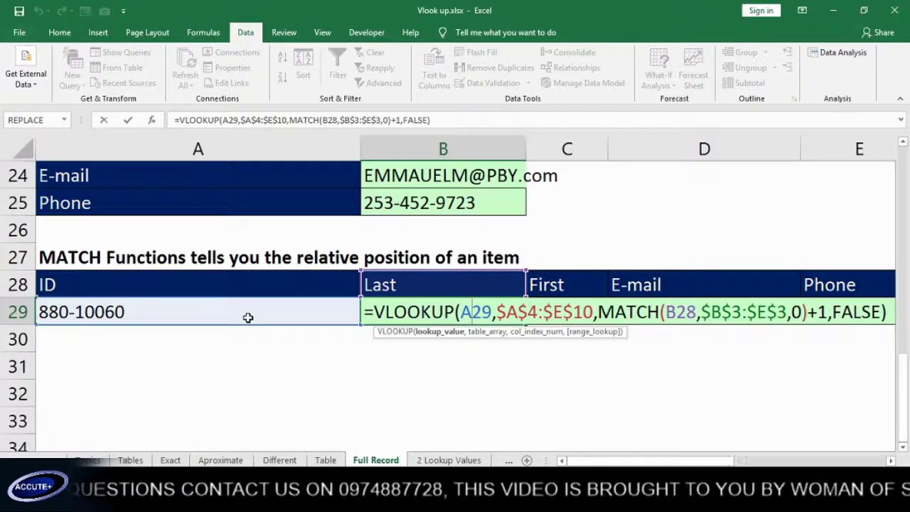
{"action": "key", "text": "F4"}
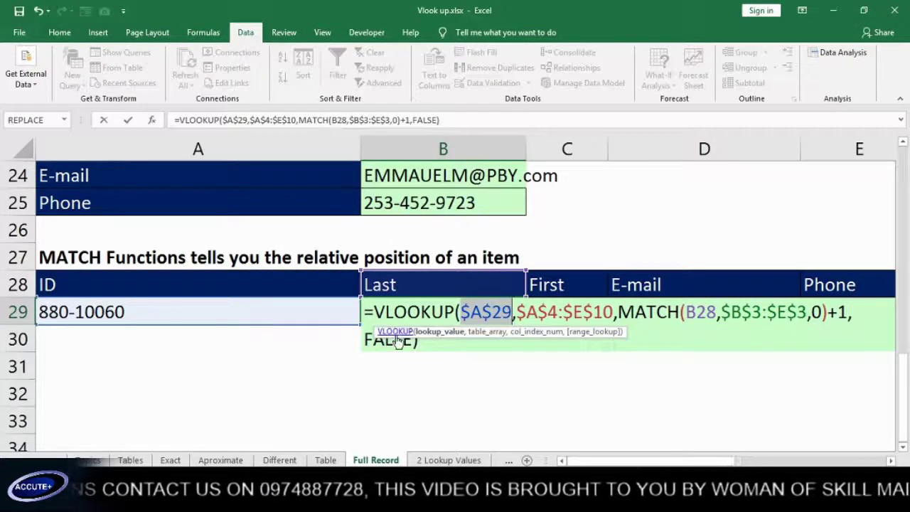
{"action": "key", "text": "Return"}
{"action": "left_click", "coordinate": [416, 311]}
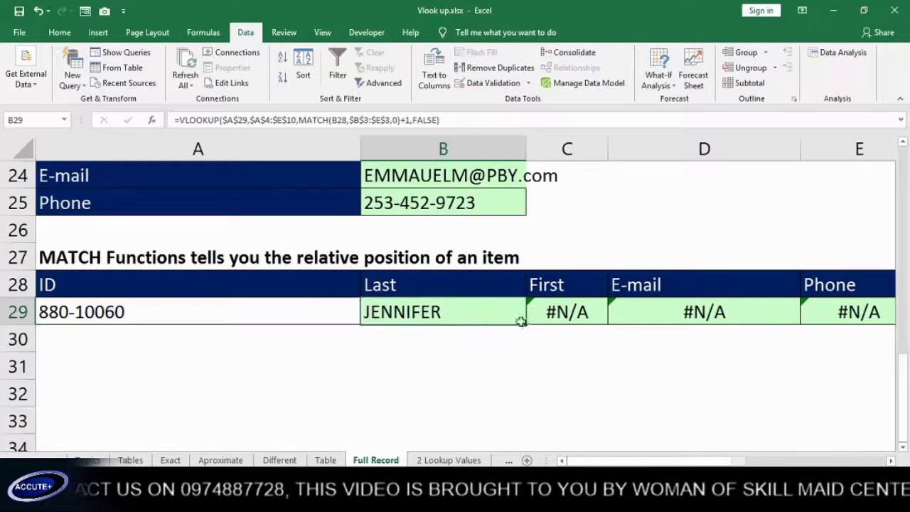
{"action": "left_click_drag", "start_coordinate": [526, 327], "coordinate": [880, 336]}
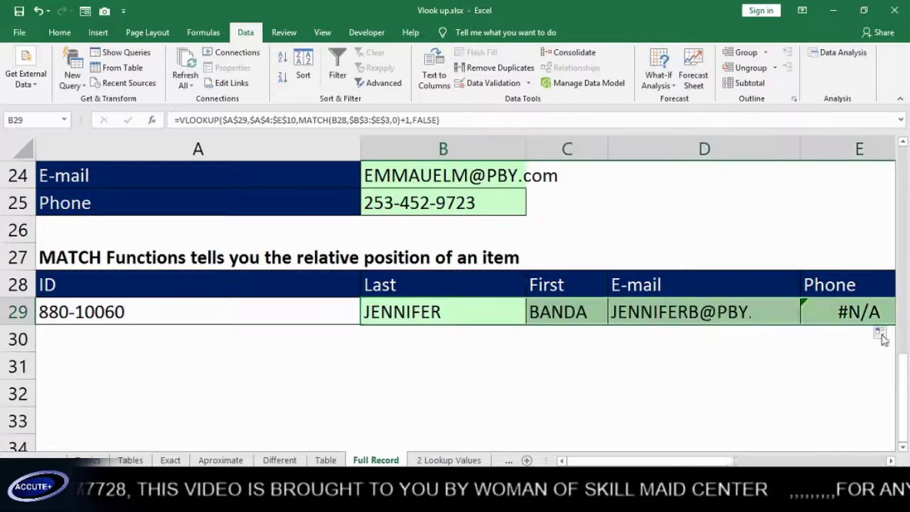
Step: Change the ID in A29 to the fourth available ID to test the MATCH-based record lookup
{"action": "left_click", "coordinate": [313, 310]}
{"action": "left_click", "coordinate": [367, 319]}
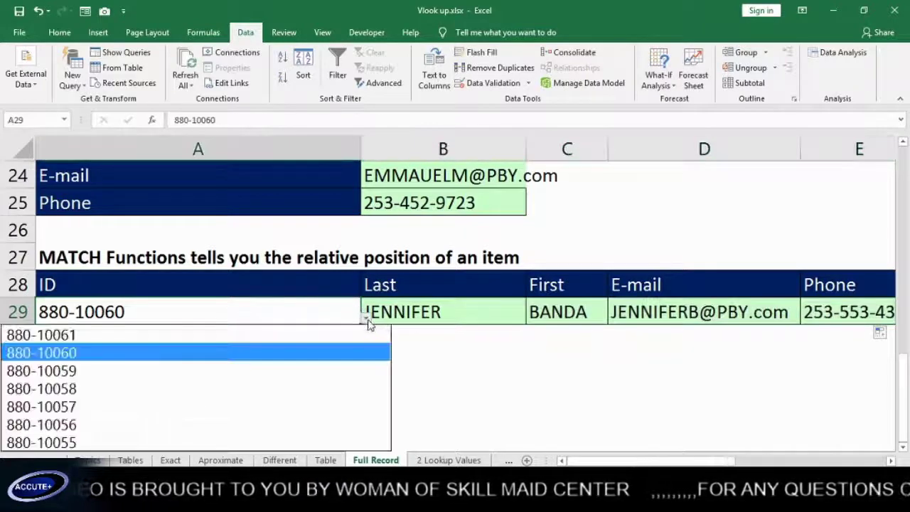
{"action": "left_click", "coordinate": [268, 389]}
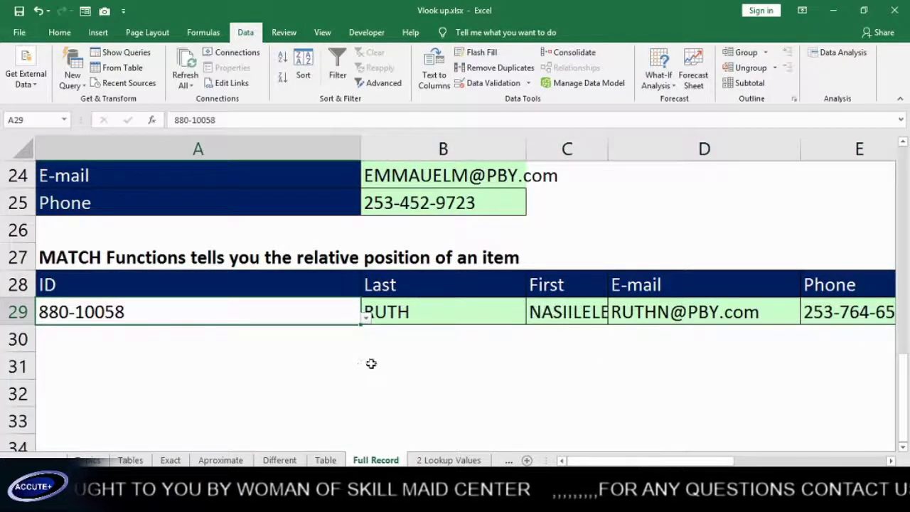